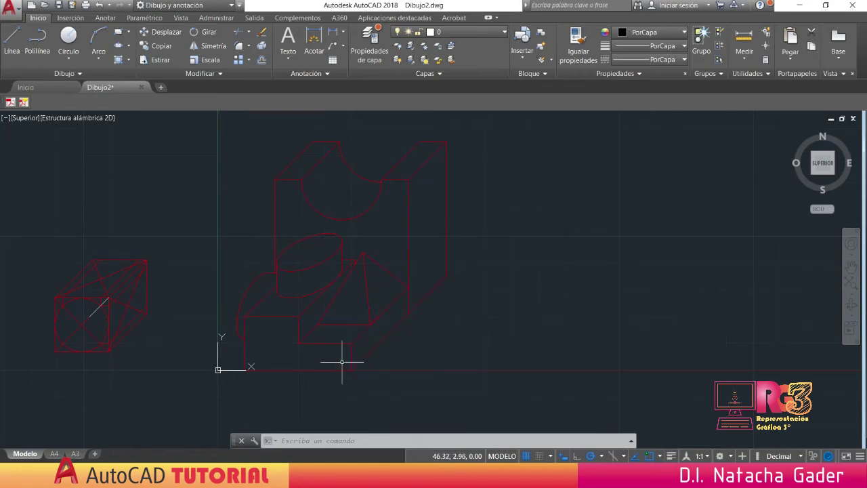
- Review the dimensioned views of Figura A in Fotos and return to the AutoCAD drawing
mouse_move(444, 277)
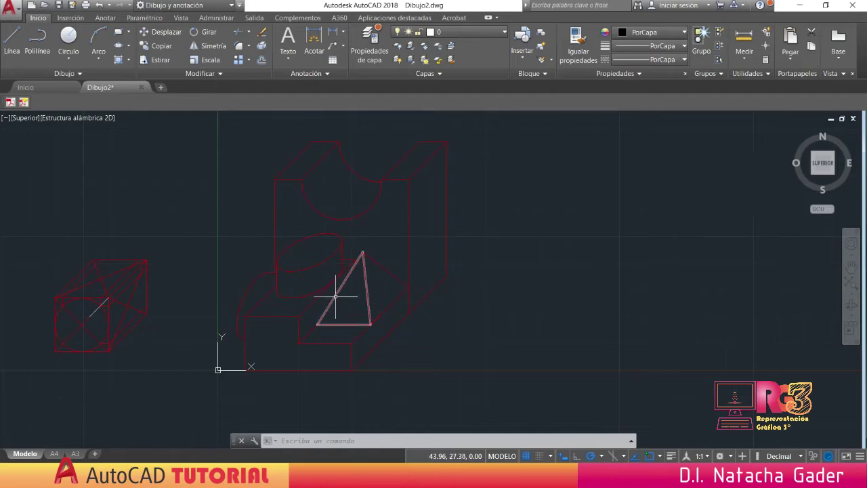
mouse_move(335, 296)
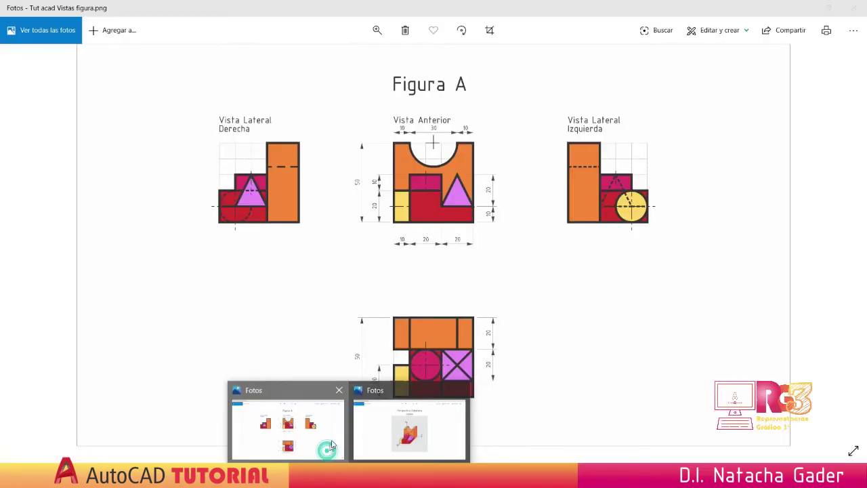
click(331, 453)
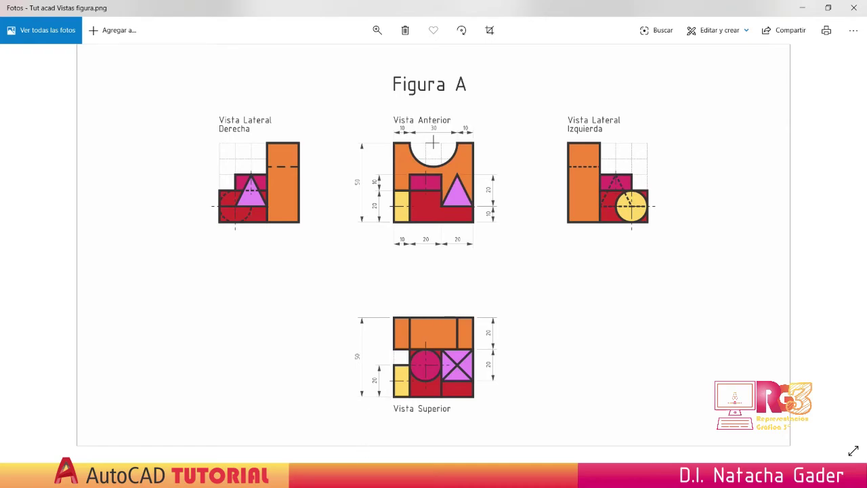
key(alt+Tab)
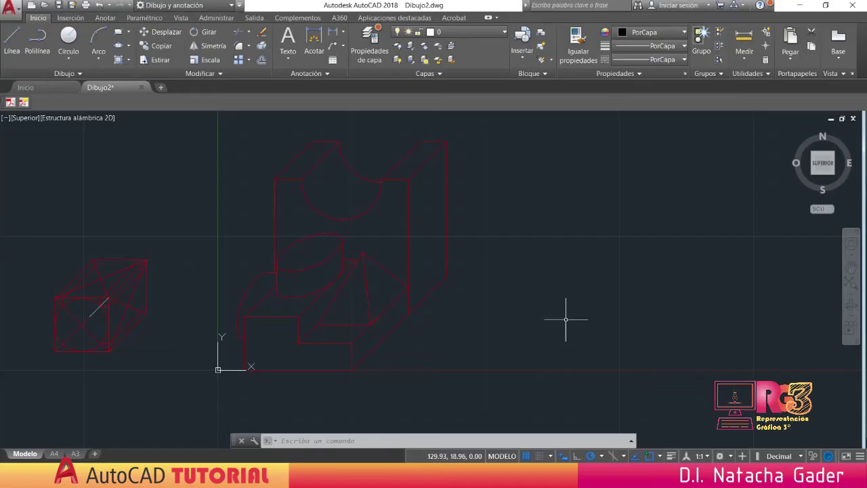
- Draw a closed polyline parallelogram beside the red figure, aligned with its base, with 50-unit horizontal sides and 50-unit sides receding at 45°
mouse_move(630, 316)
middle_down()
mouse_move(468, 329)
mouse_move(369, 308)
mouse_move(383, 305)
middle_up()
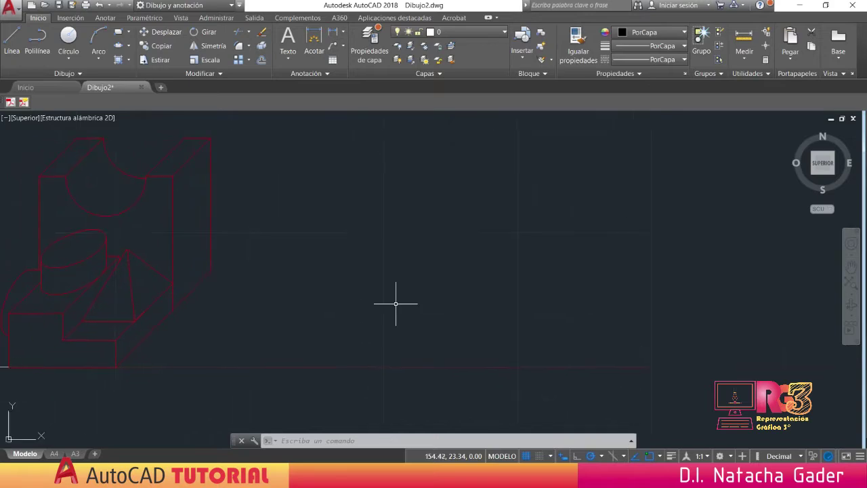
click(36, 43)
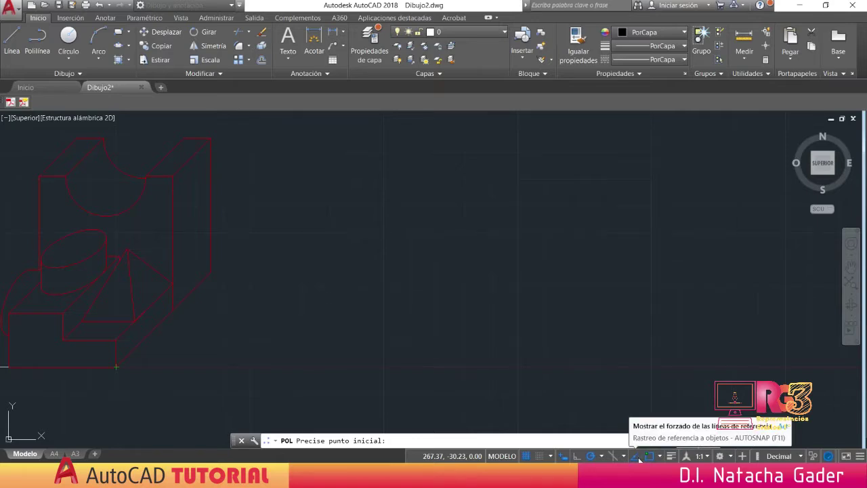
click(601, 458)
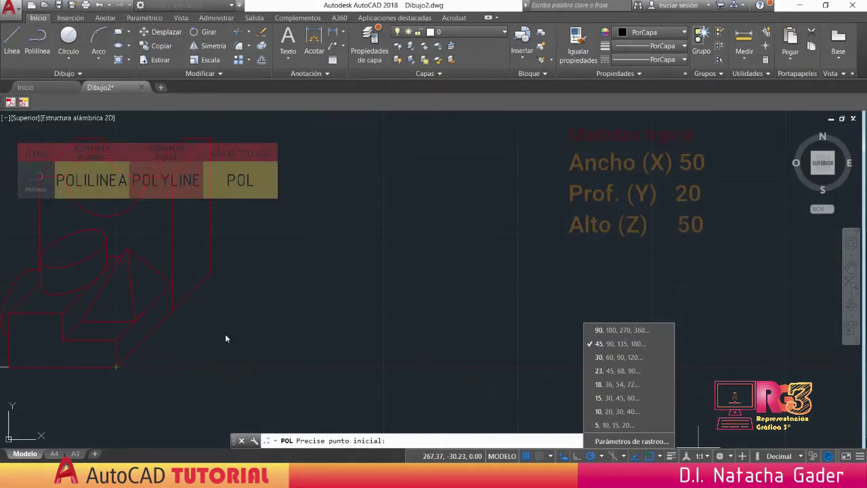
click(327, 311)
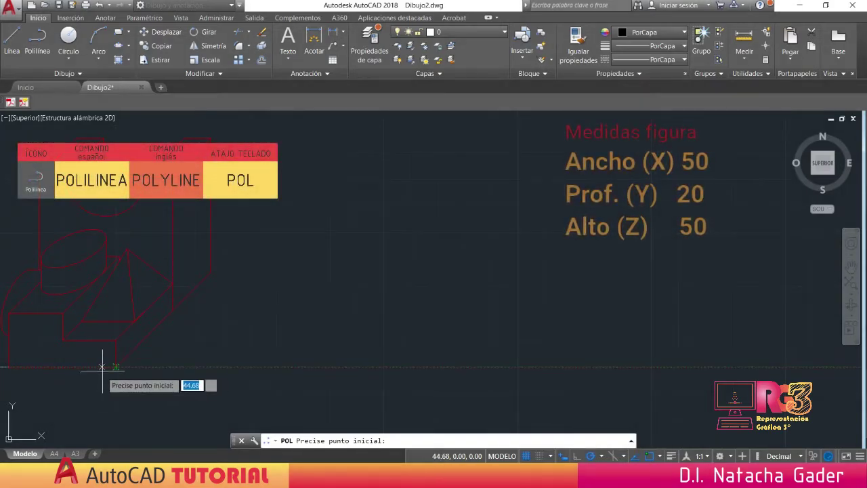
click(350, 366)
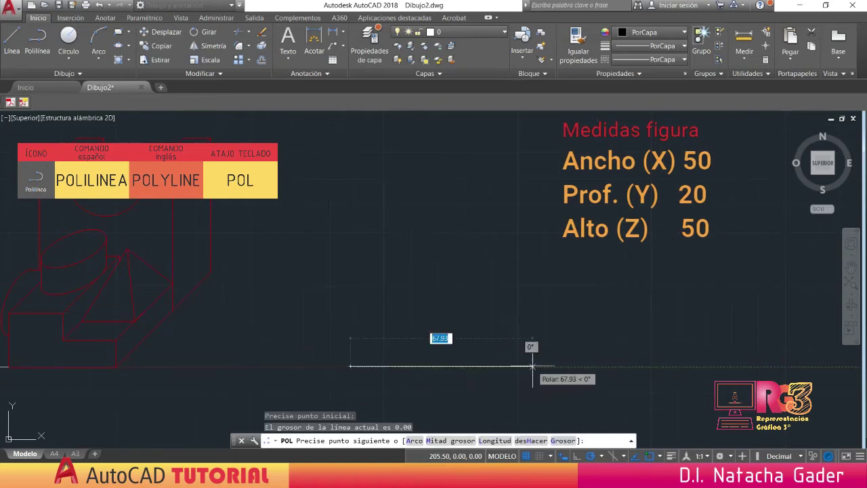
text(50)
key(Return)
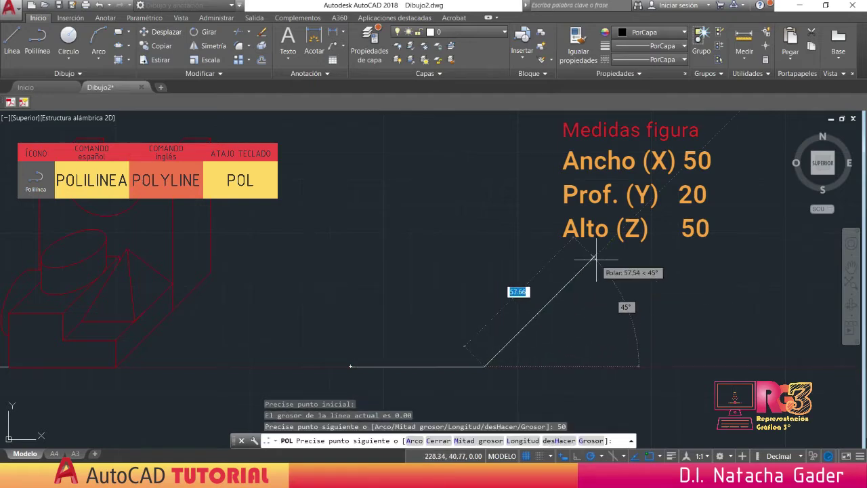
text(50)
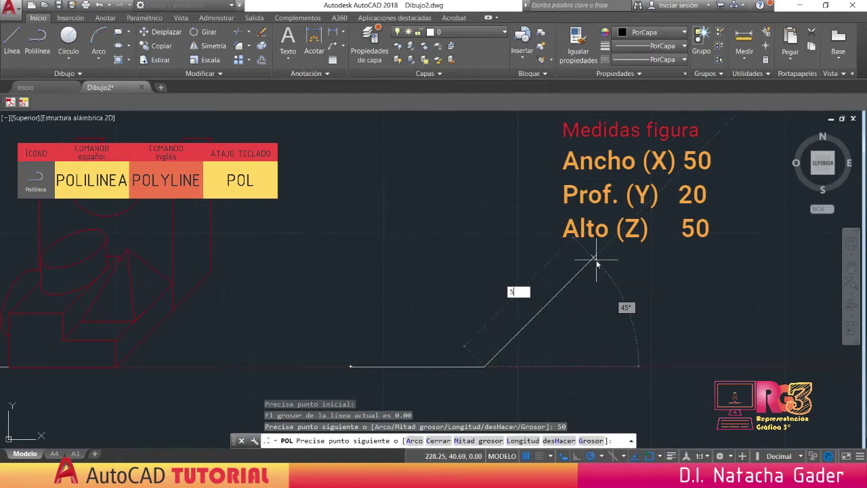
key(Return)
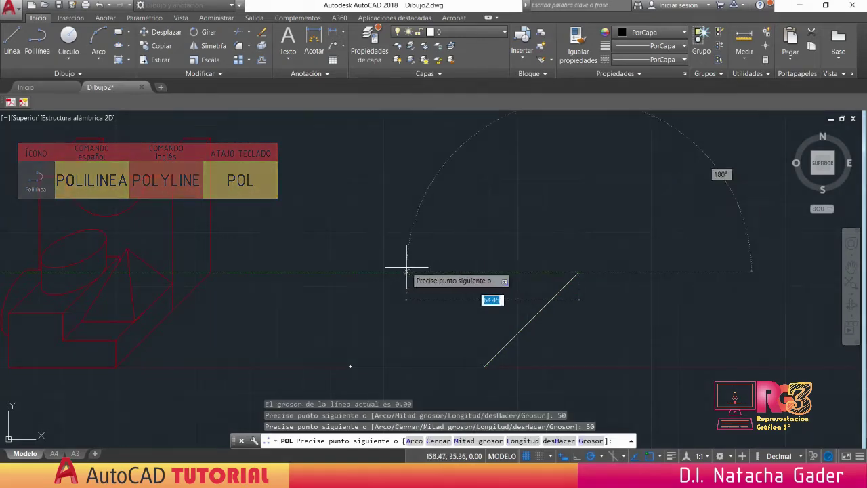
text(50)
key(Return)
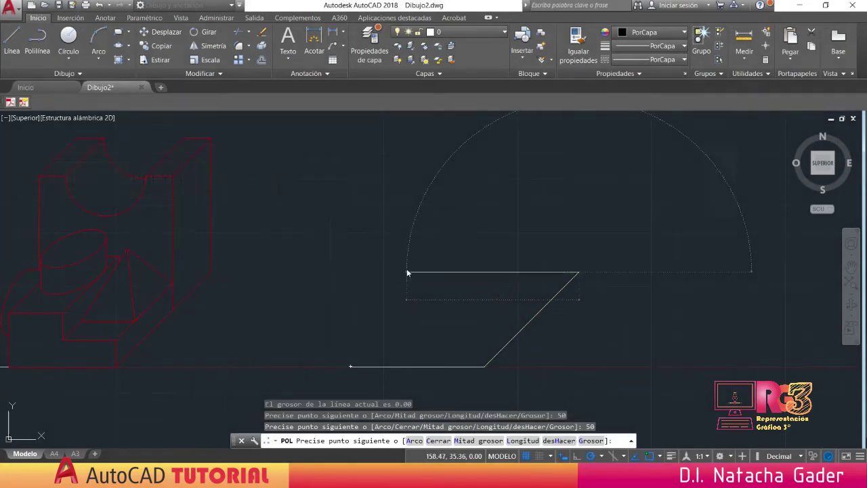
text(c)
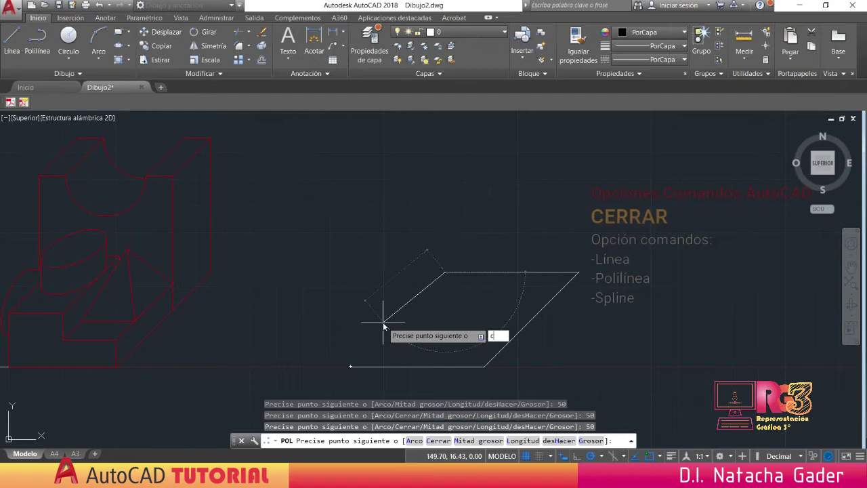
key(Return)
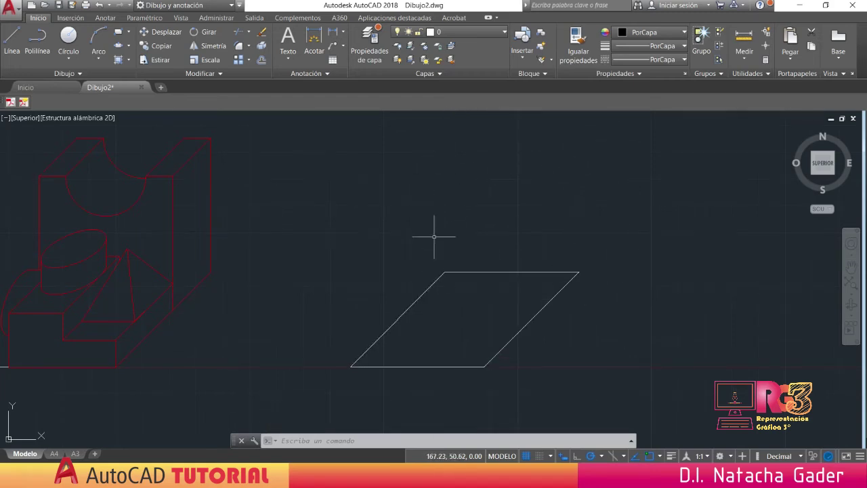
- Draw the rear plane as a polyline from the base's back-left corner: 50 up, 50 across and down to the back-right corner
click(37, 41)
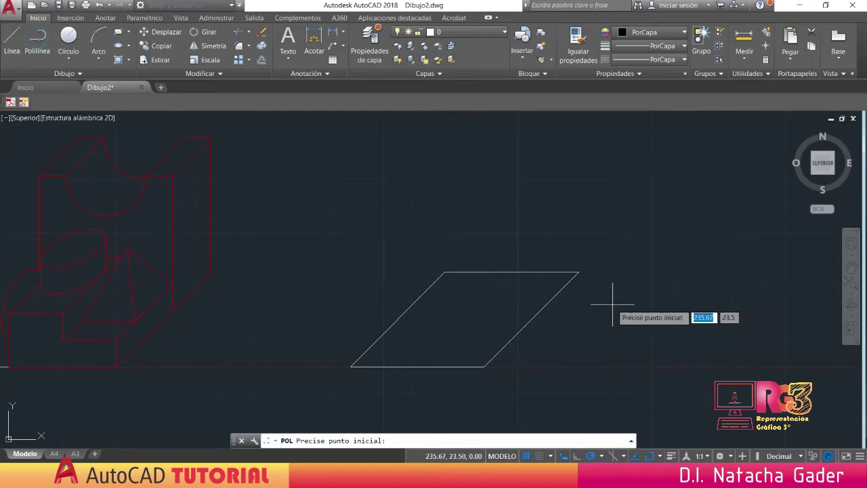
click(445, 272)
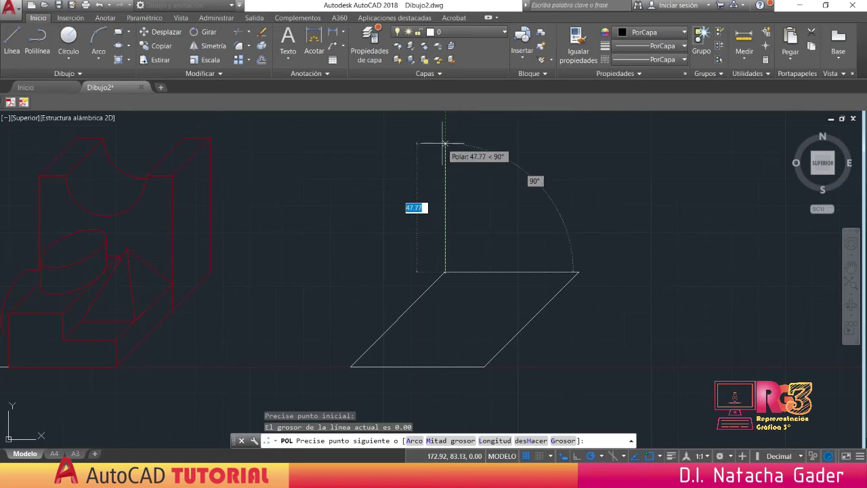
text(50)
key(Return)
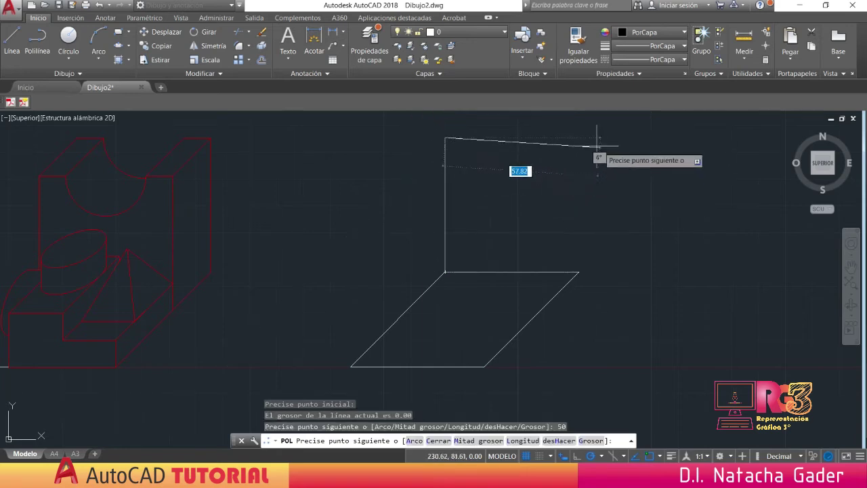
text(50)
key(Return)
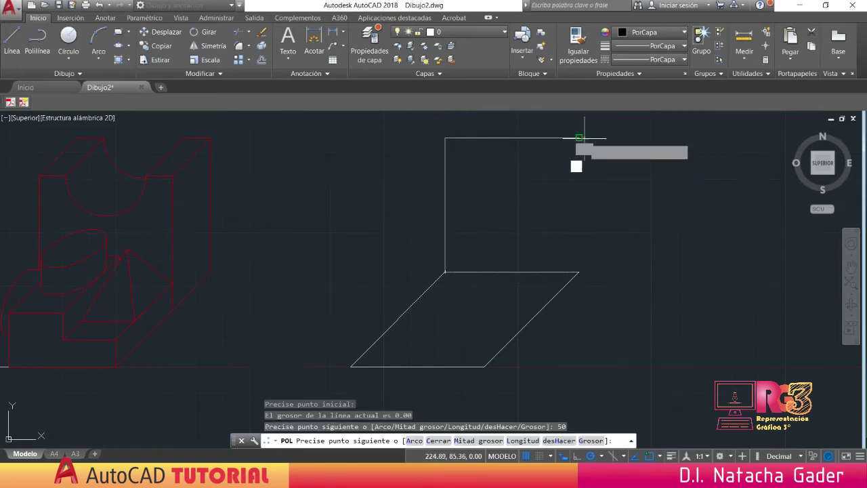
click(577, 272)
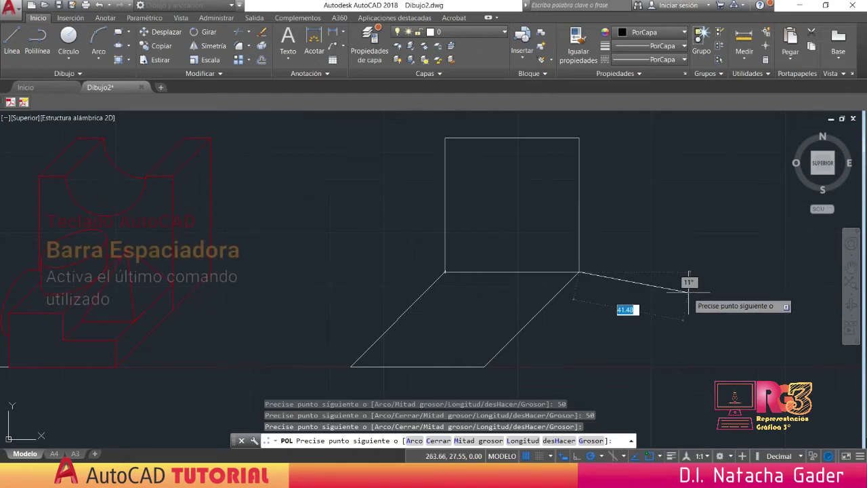
key(Escape)
- Draw the side plane as a polyline from the base's front-left corner, 50 up and on to the rear plane's upper-left corner
key(space)
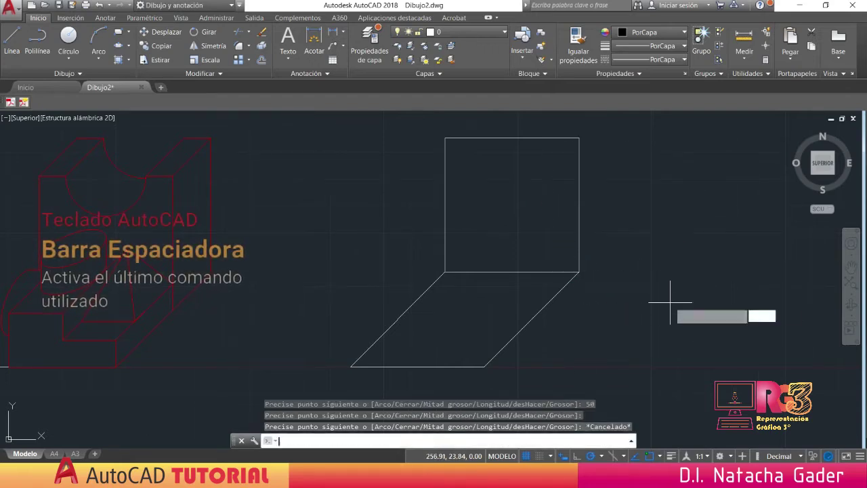
click(351, 367)
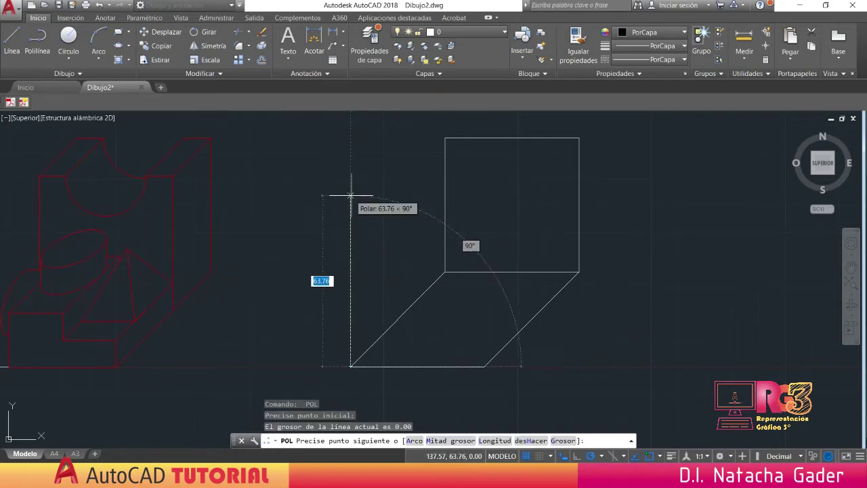
text(50)
key(Return)
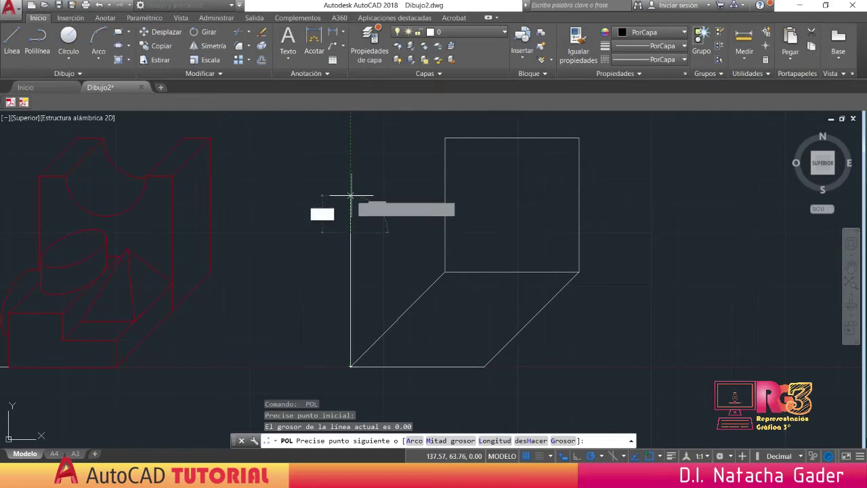
click(445, 137)
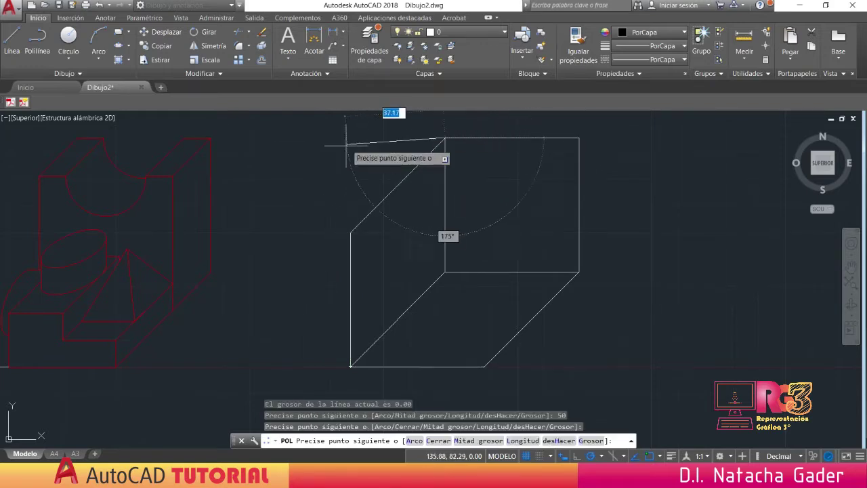
key(Escape)
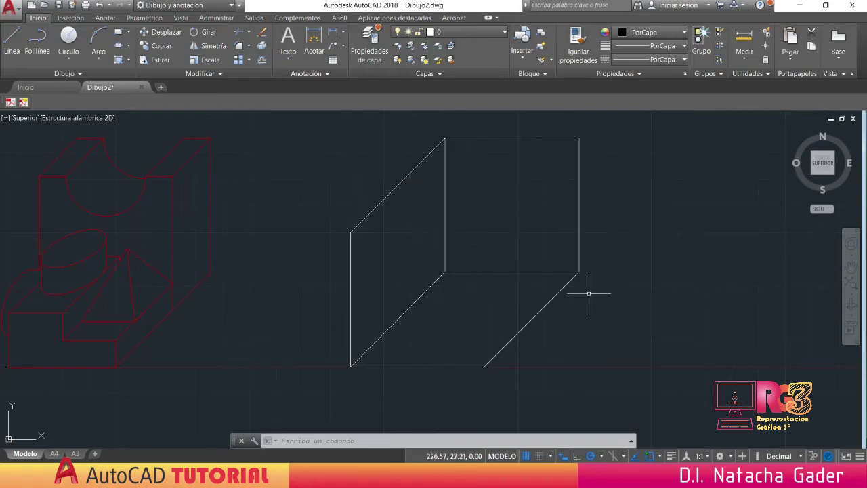
- On layer Tipo B, draw a polyline from the base's back-left corner 25 along the receding edge, across to the opposite edge and to the back-right corner
mouse_move(580, 236)
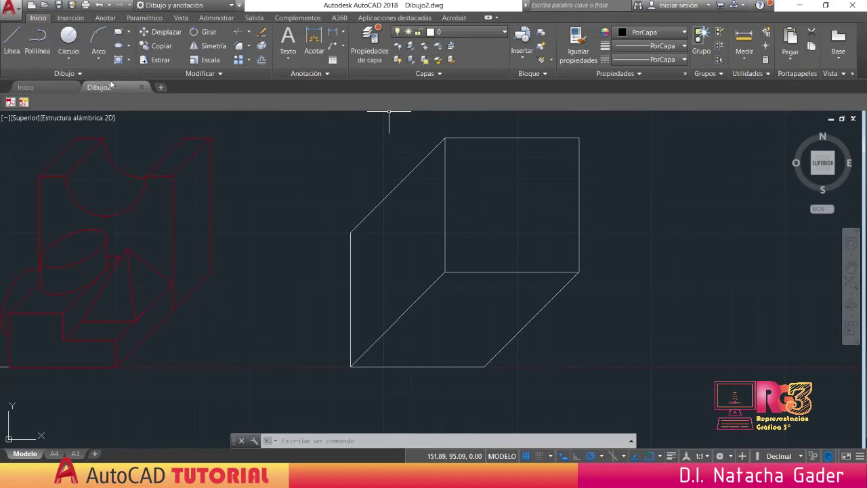
click(35, 42)
click(491, 33)
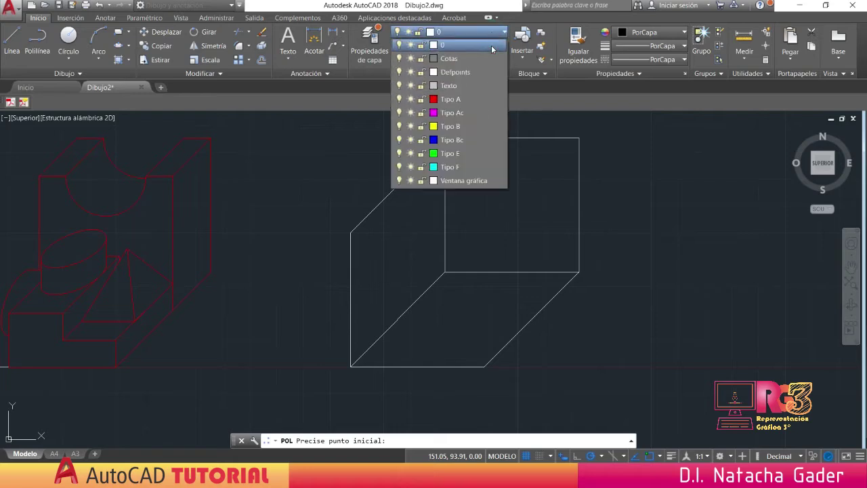
click(452, 127)
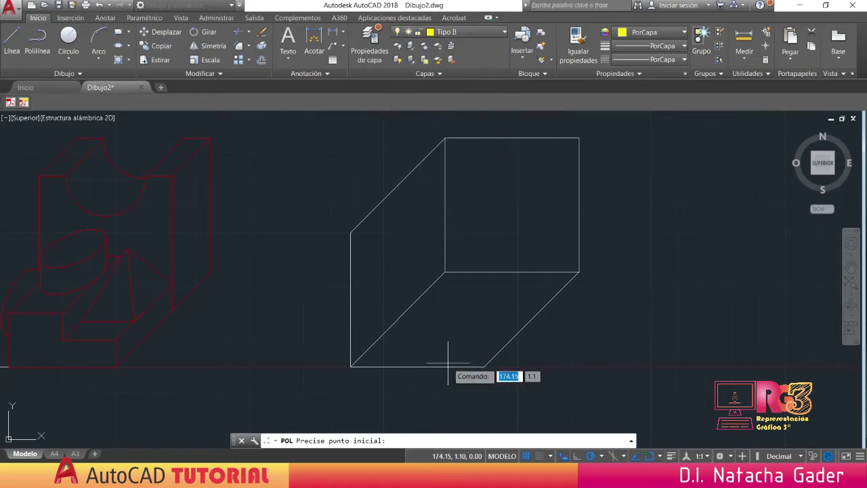
click(445, 272)
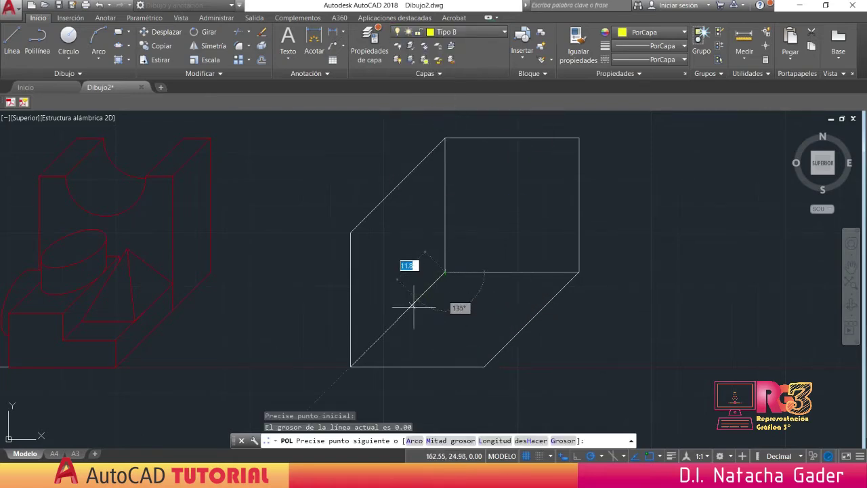
text(25)
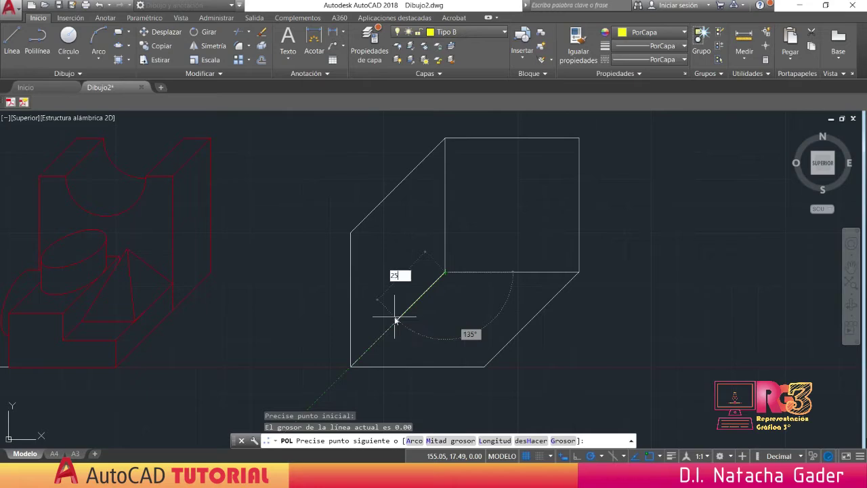
key(Return)
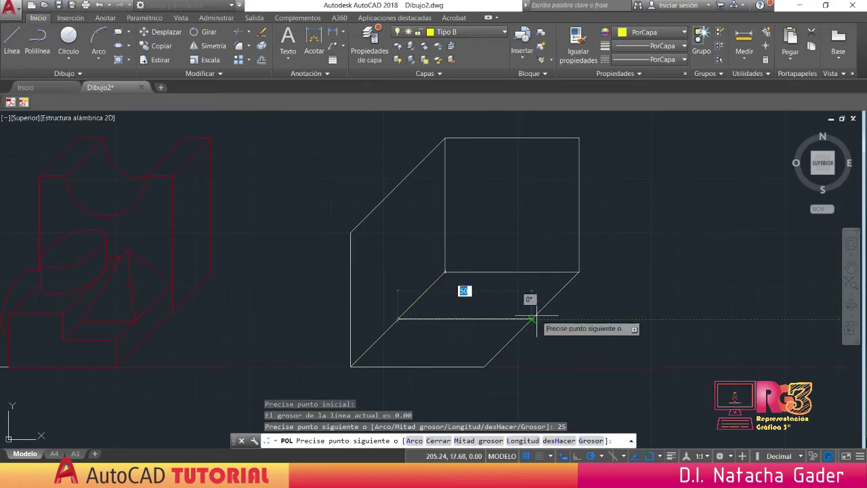
click(533, 319)
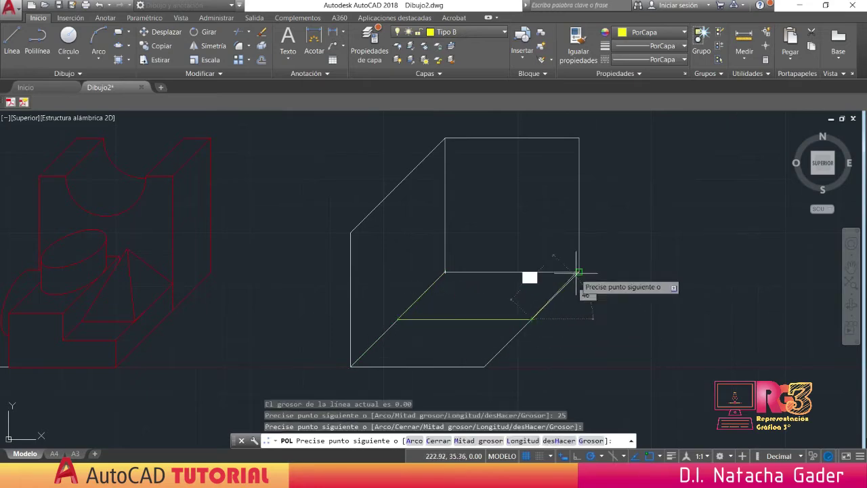
click(579, 272)
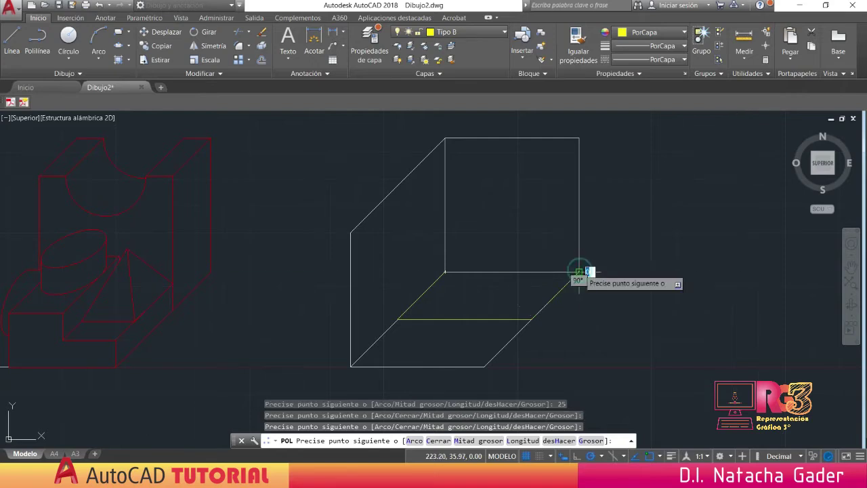
key(Escape)
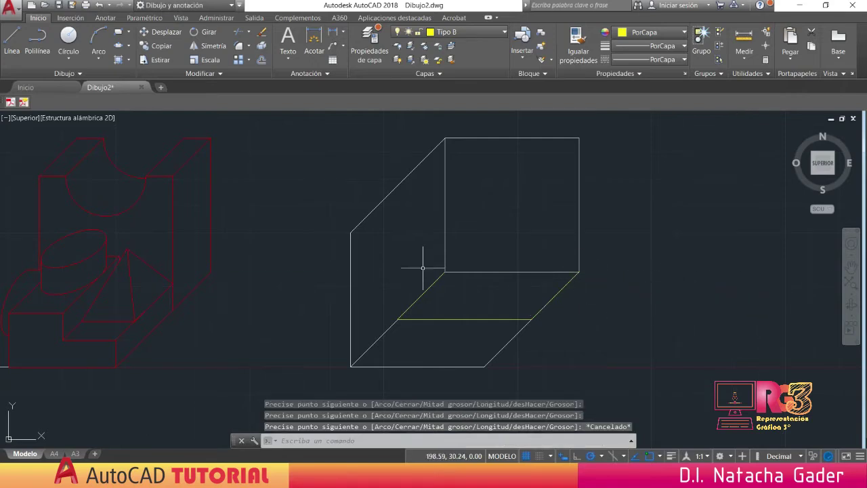
- Draw a polyline from the yellow outline's front-left corner vertically to the side plane's receding top edge and on to the rear plane's upper-left corner
text(pol)
key(Return)
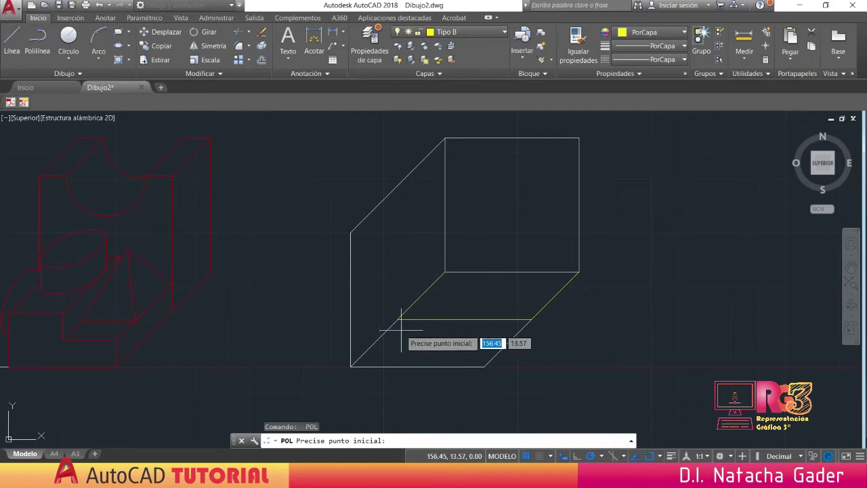
click(398, 319)
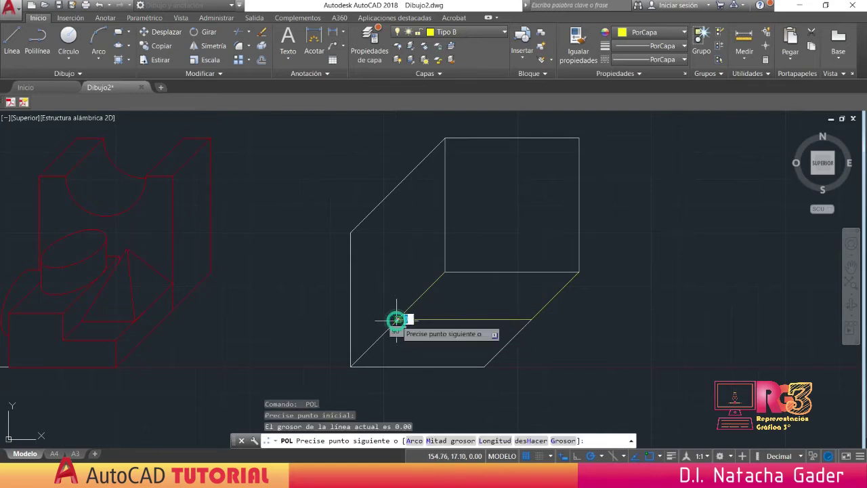
click(398, 183)
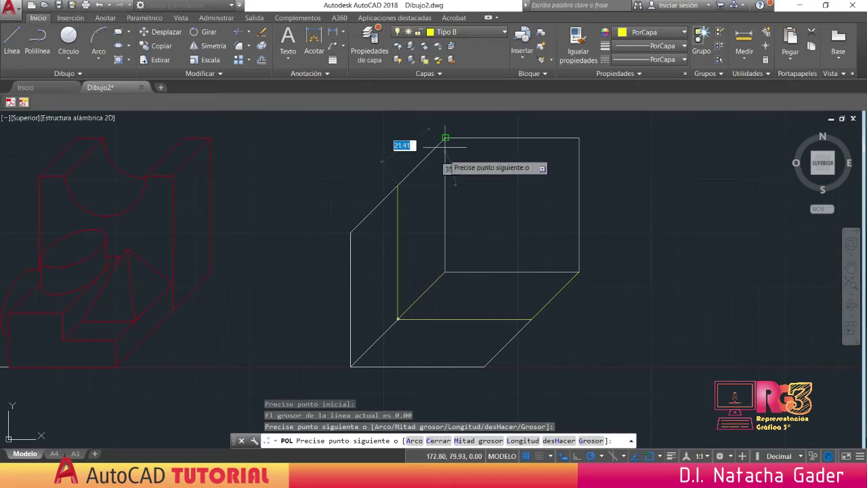
click(445, 139)
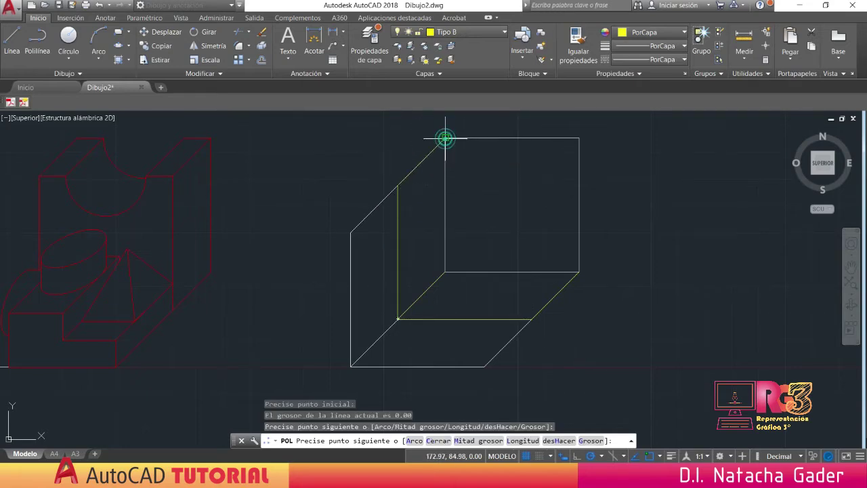
key(Escape)
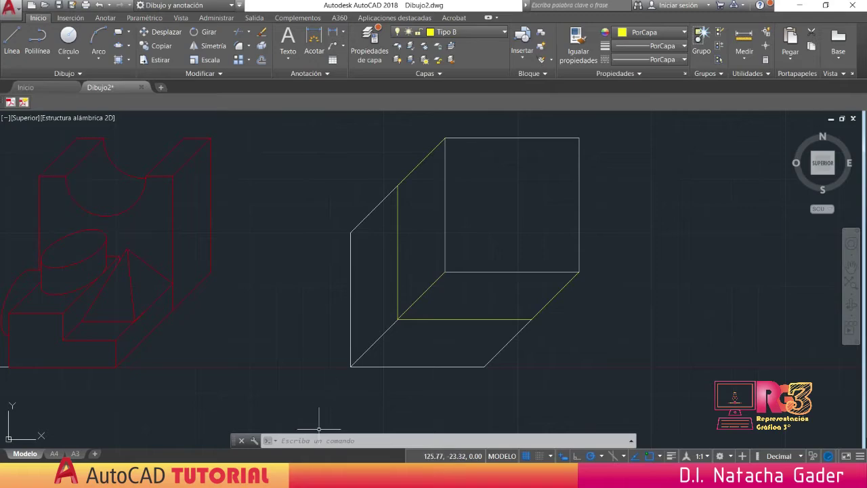
- Consult the Figura A views image in Fotos and make Tipo A the current layer
mouse_move(318, 478)
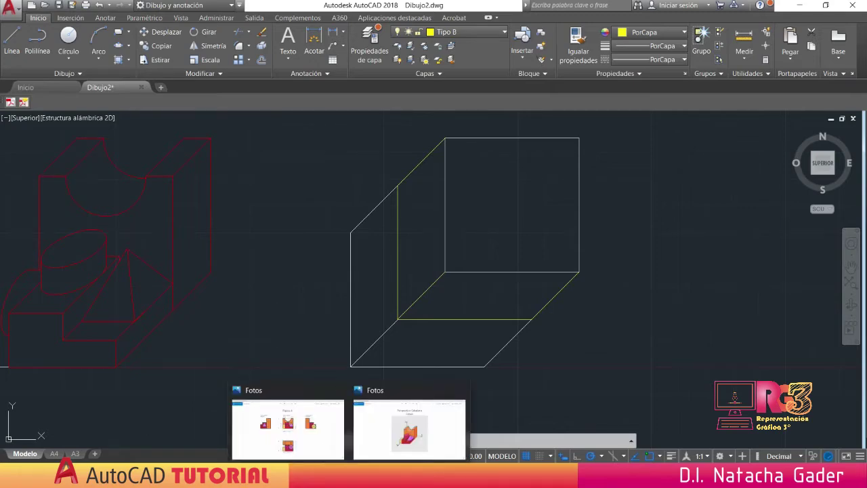
click(312, 439)
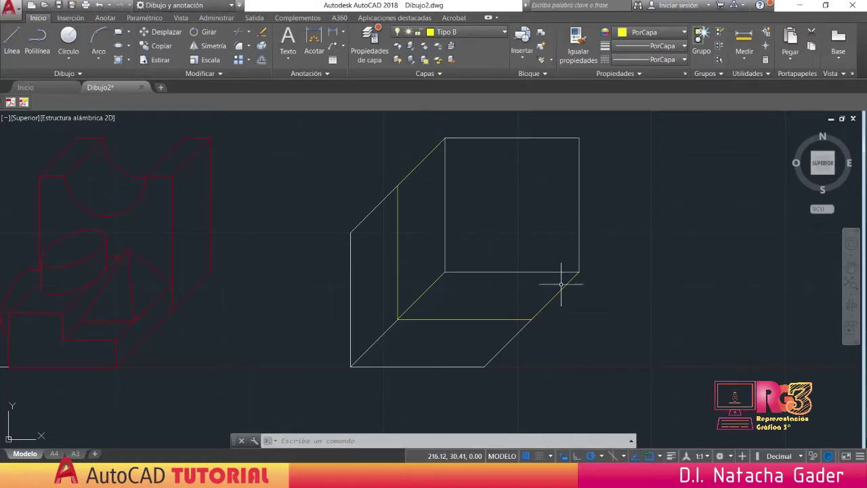
click(482, 32)
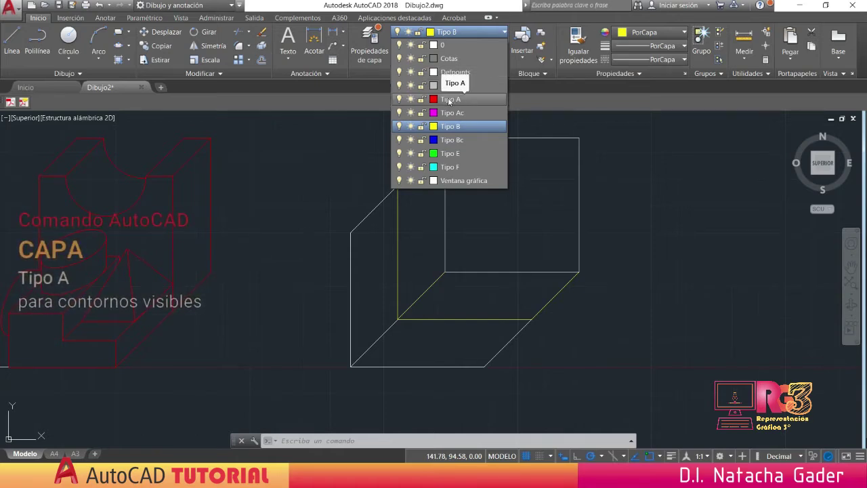
click(448, 100)
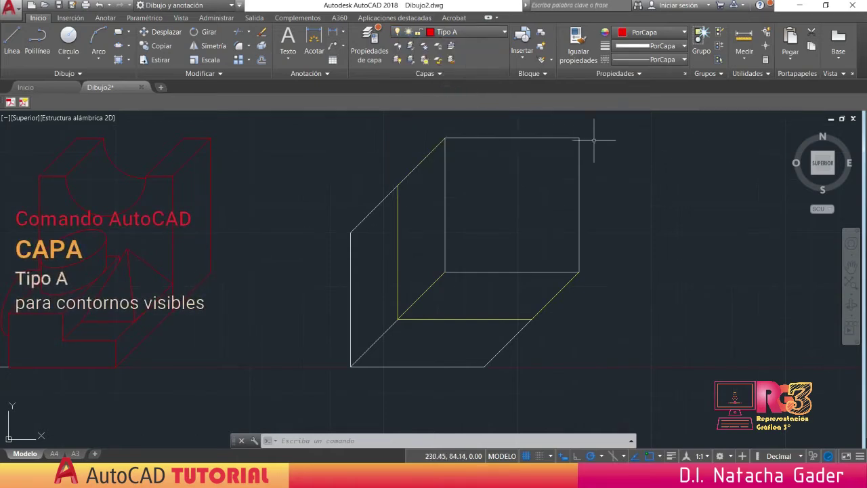
- Draw a polyline from the rear plane's upper-right corner: 10 along 225°, down to the base's receding edge, to the back-right corner and up to the start
click(38, 41)
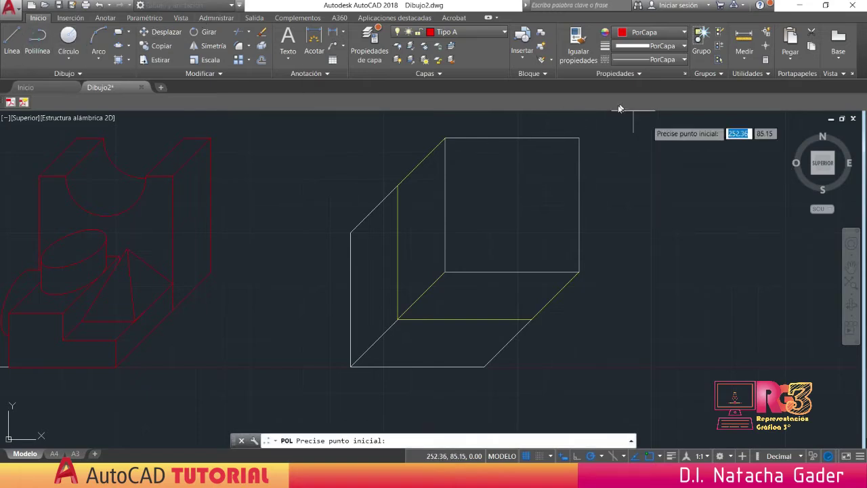
click(580, 138)
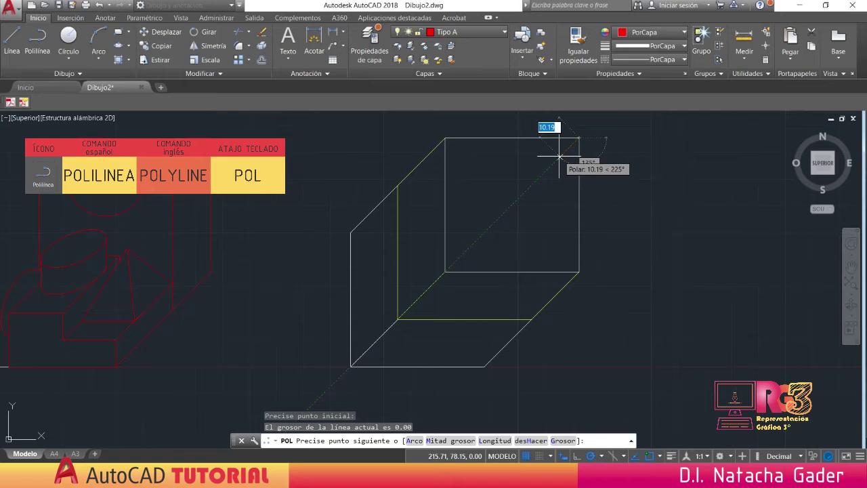
text(10)
key(Return)
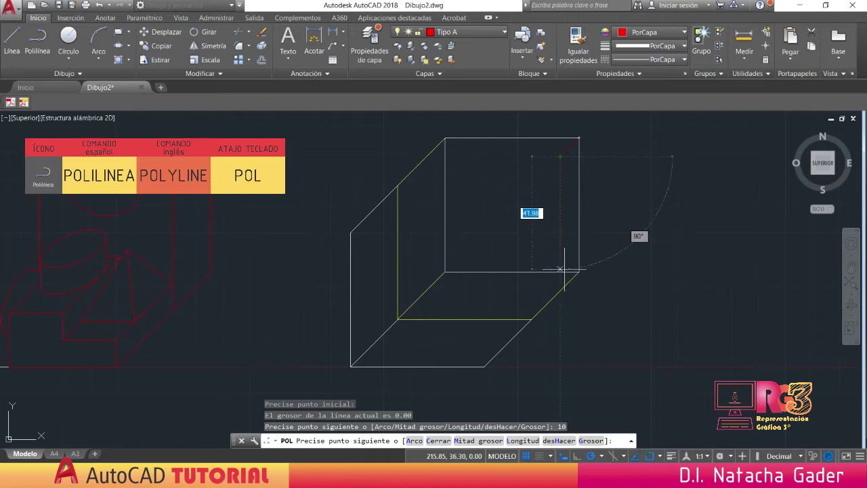
click(561, 291)
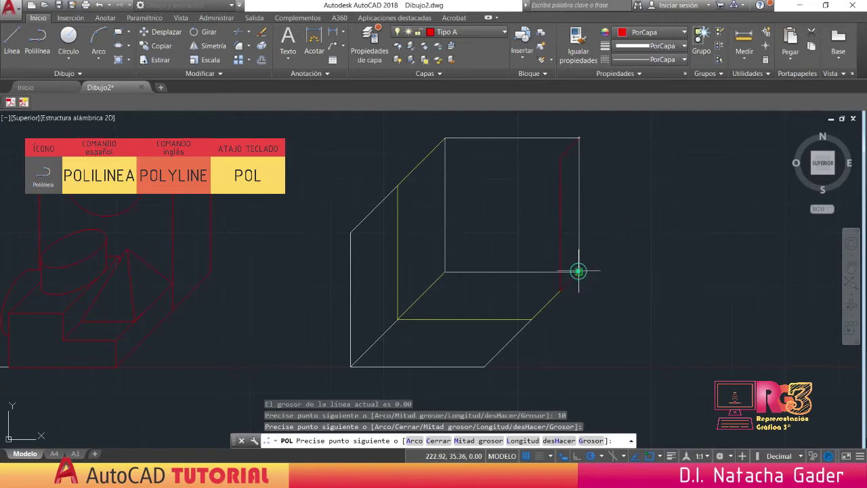
click(579, 273)
click(579, 138)
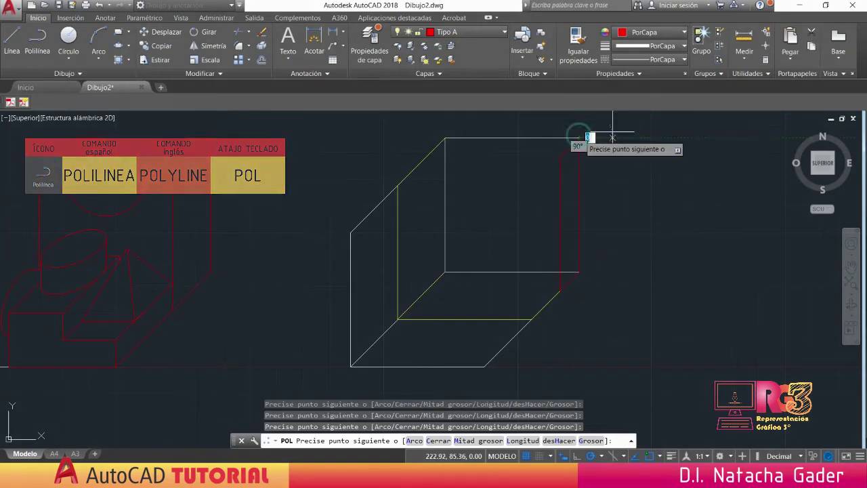
key(Escape)
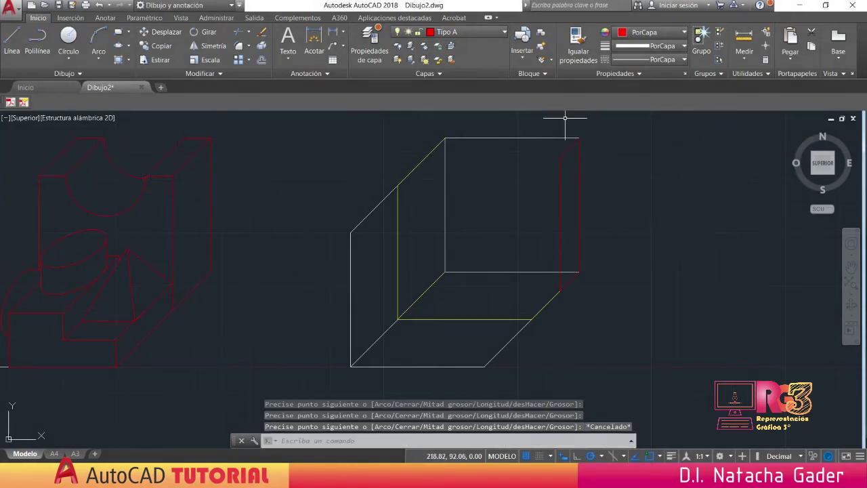
click(562, 181)
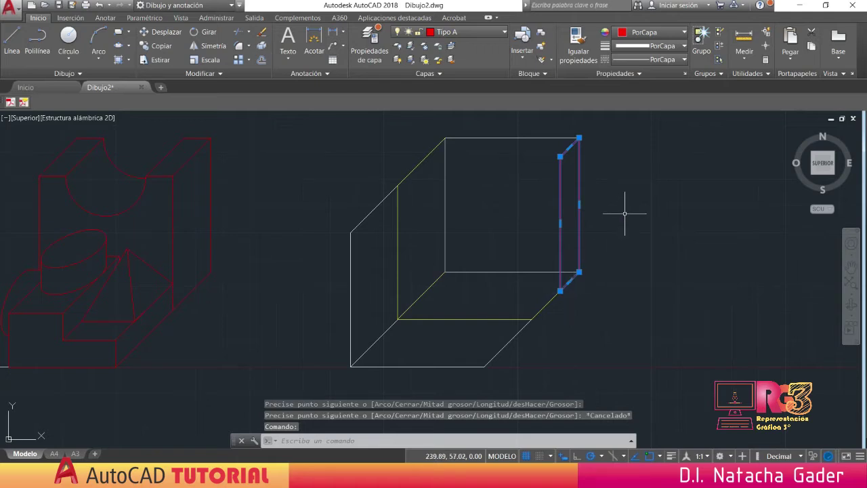
key(Escape)
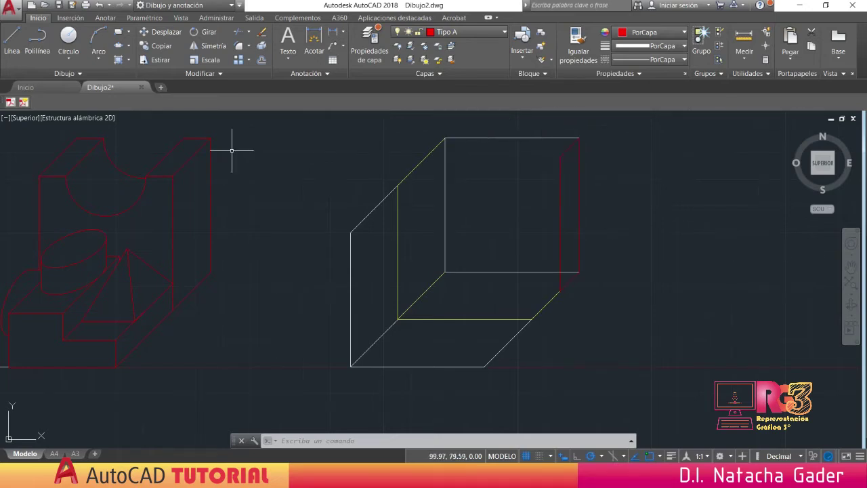
- Draw the top parallelogram as a polyline from the rear plane's upper-right corner: 10 leftward, 10 along 225°, to the side face's front corner and the start
click(37, 41)
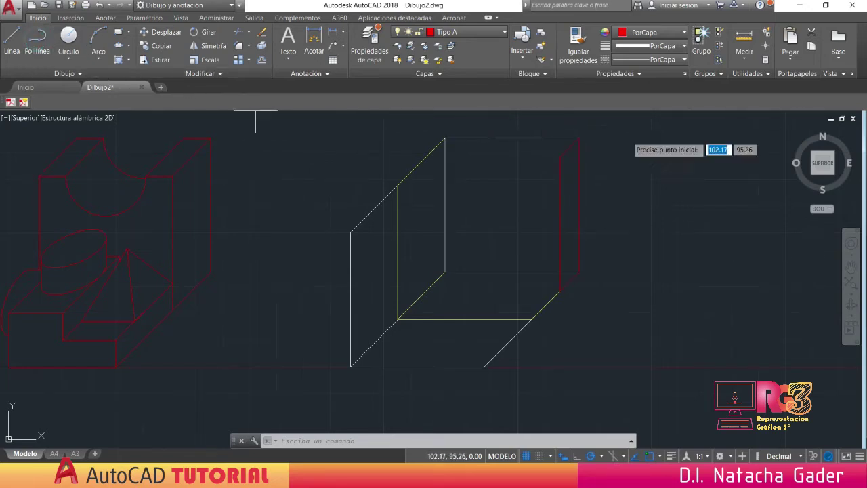
click(577, 139)
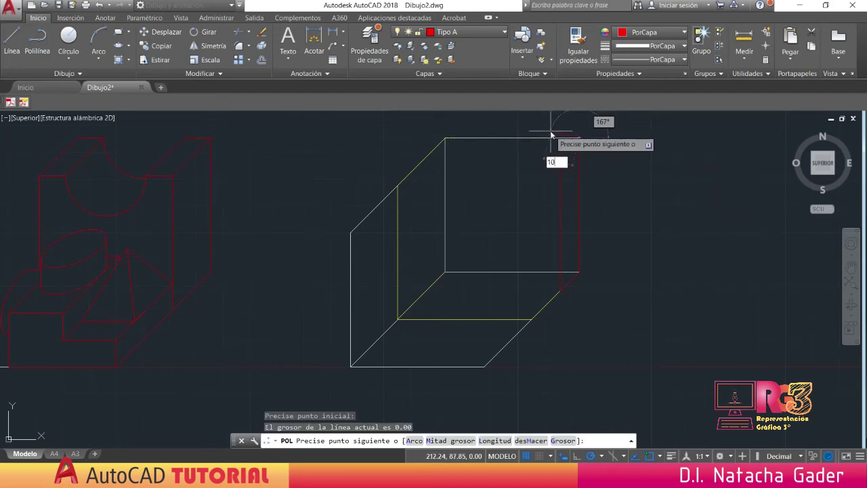
key(Return)
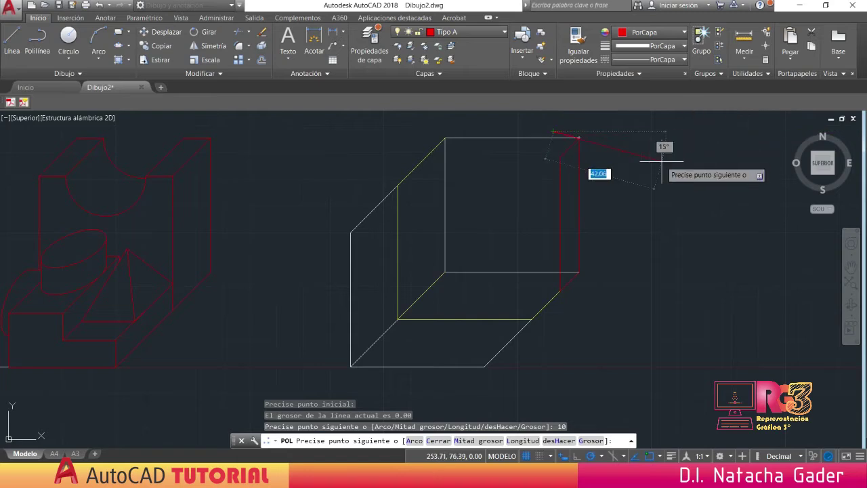
key(ctrl+z)
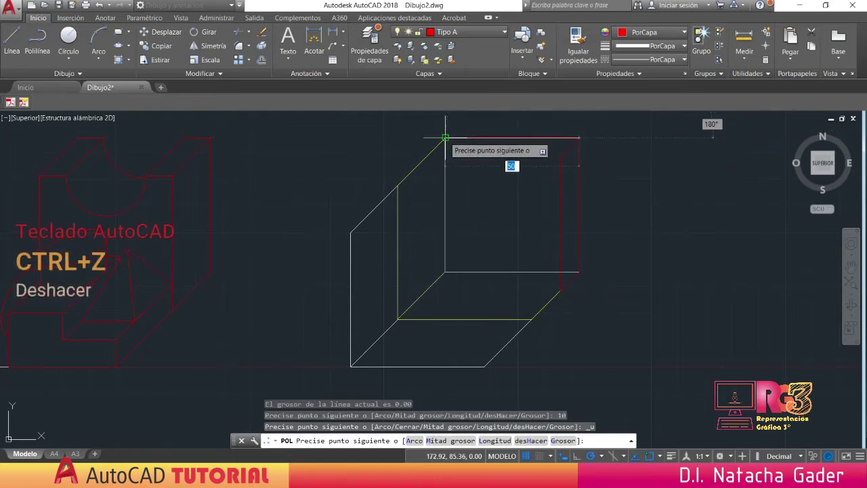
key(Return)
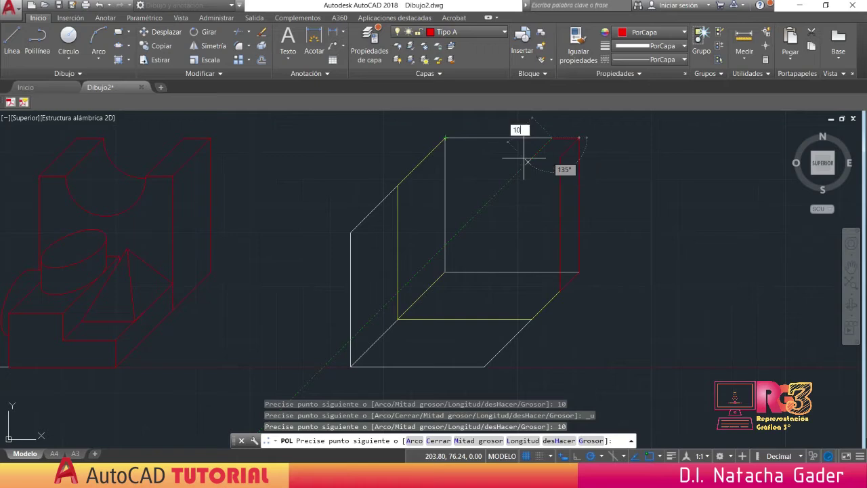
key(Return)
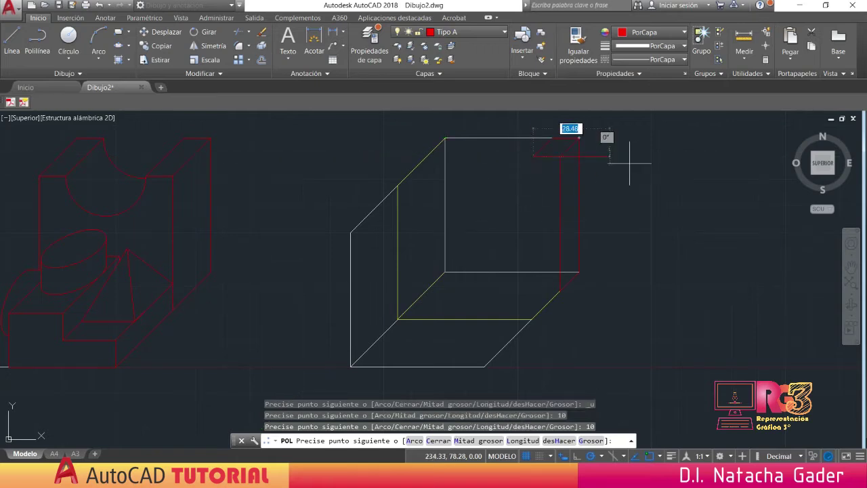
click(560, 157)
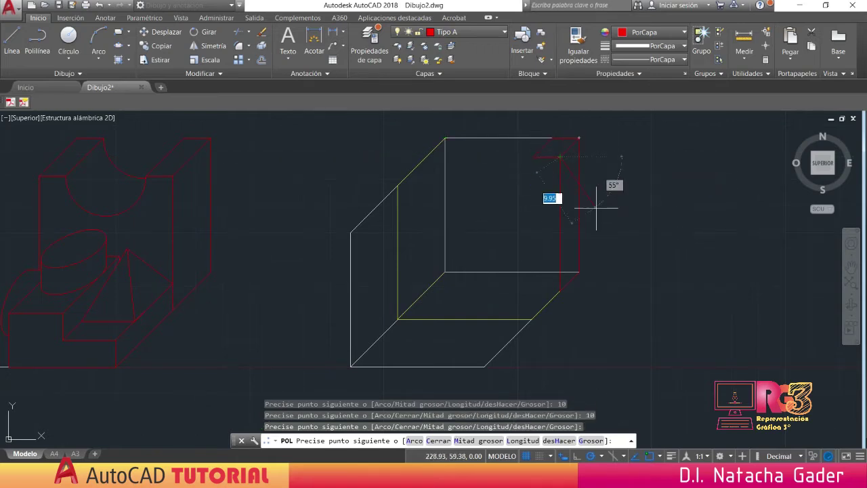
click(578, 138)
key(Escape)
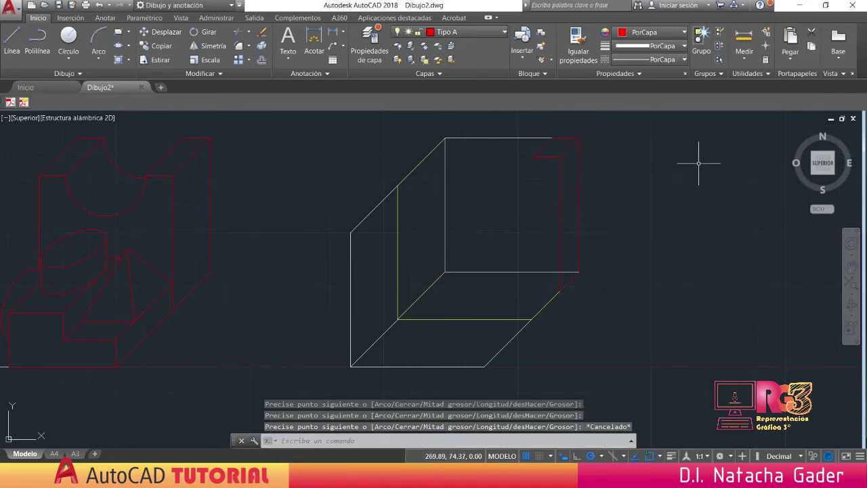
- Copy the red top parallelogram from its back-left corner to the rear plane's upper-left corner
click(547, 156)
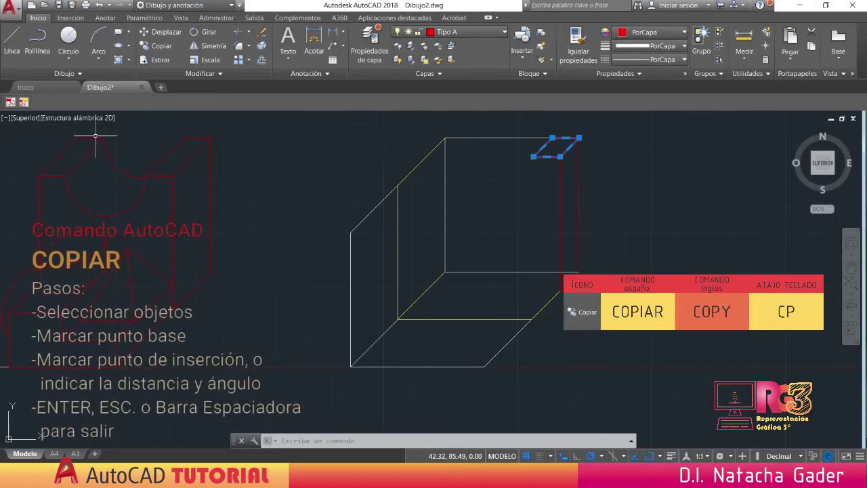
click(145, 45)
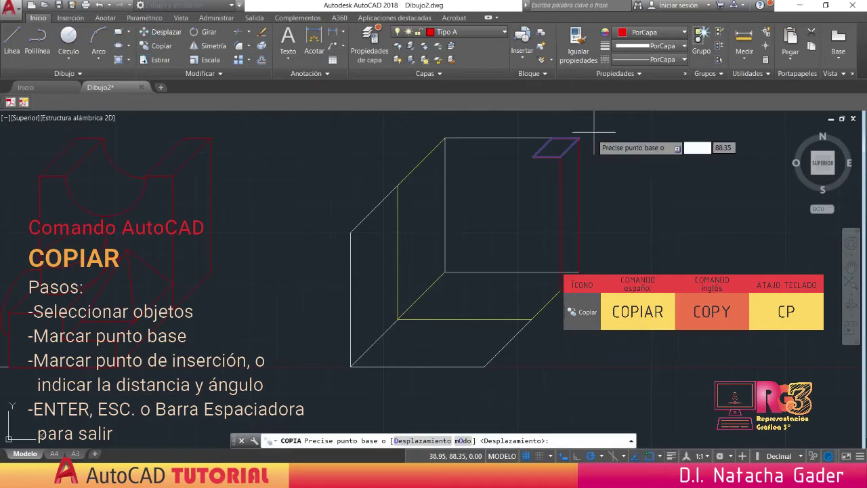
click(553, 138)
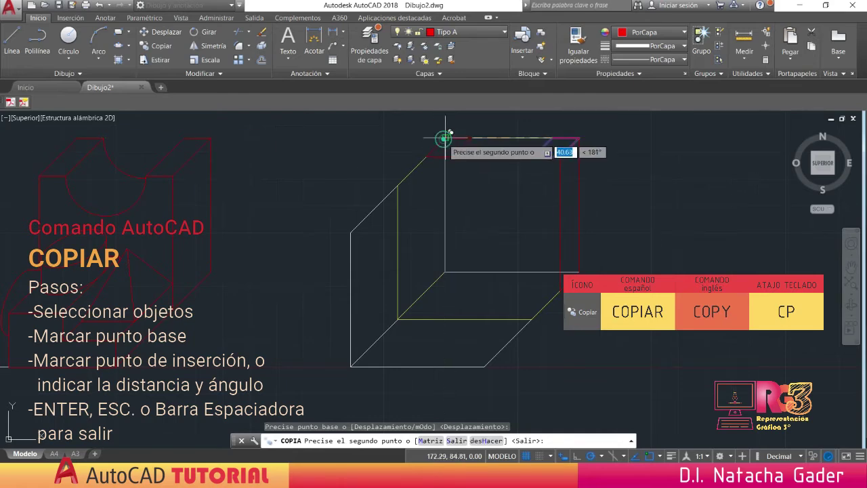
key(Escape)
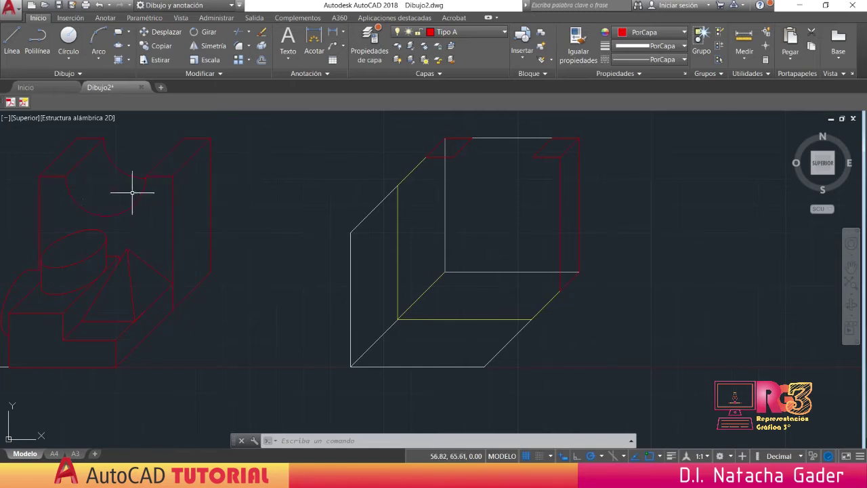
- Draw the front face's outline as a polyline from the left parallelogram's front-right corner, around the left, bottom and right edges to the right parallelogram's front-left corner
click(38, 40)
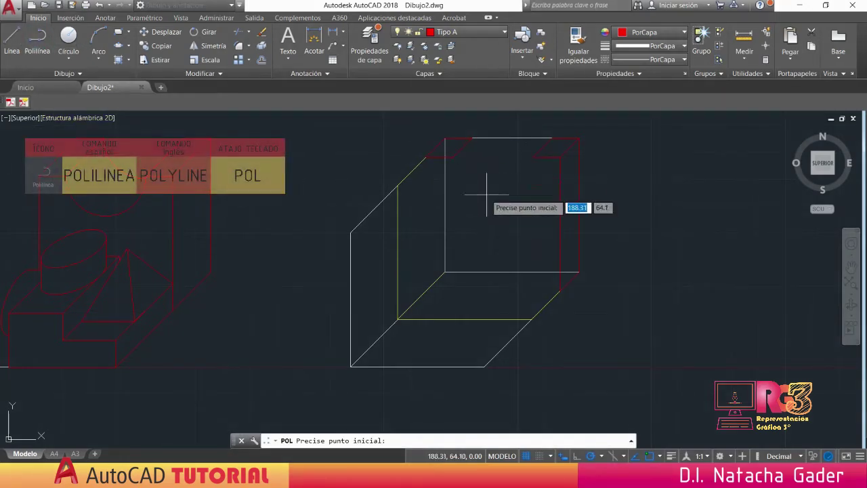
click(453, 157)
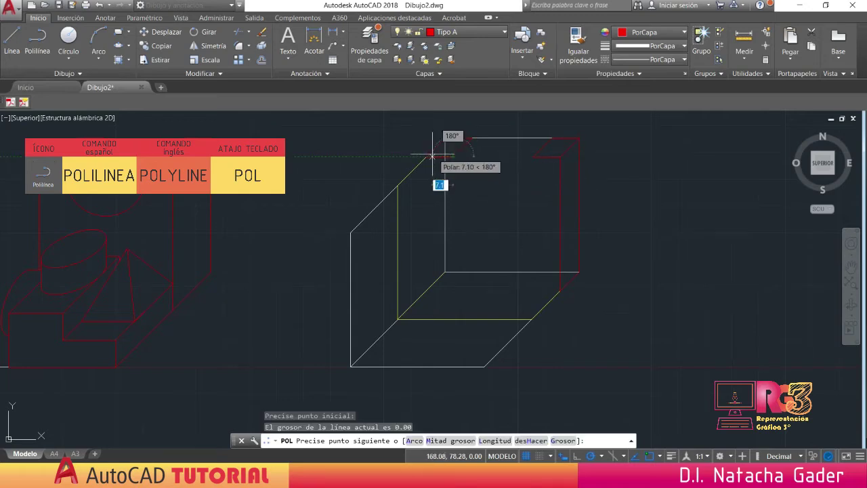
click(426, 156)
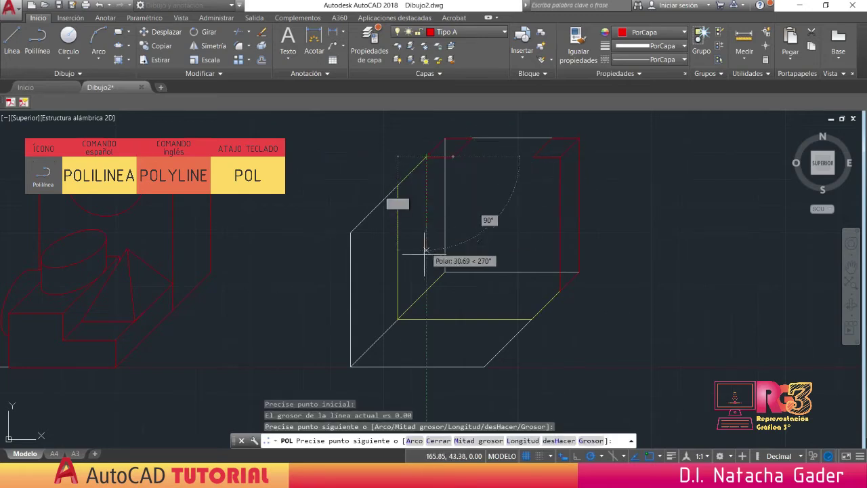
click(426, 292)
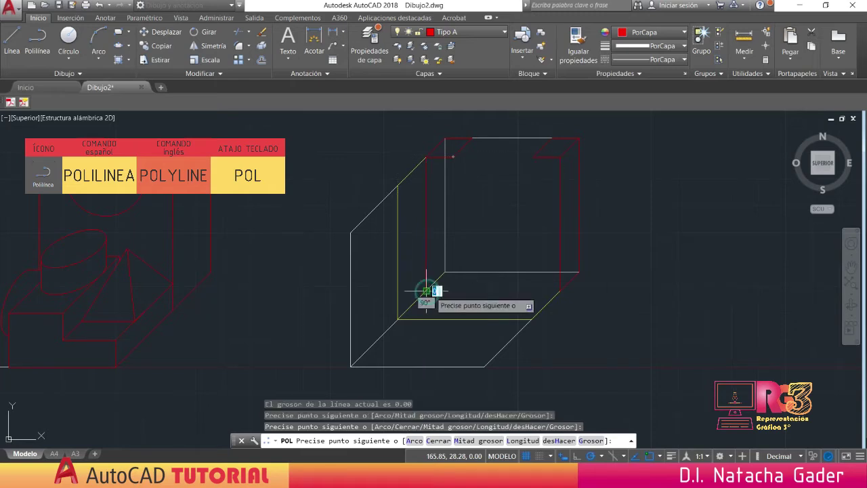
click(560, 291)
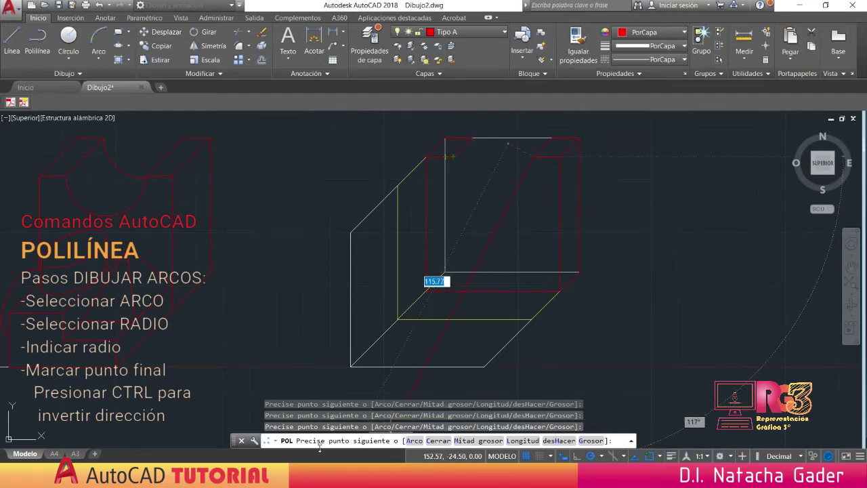
- Close the front face's polyline with a downward-curving arc of radius 15 ending at its start point, and finish the polyline
click(414, 441)
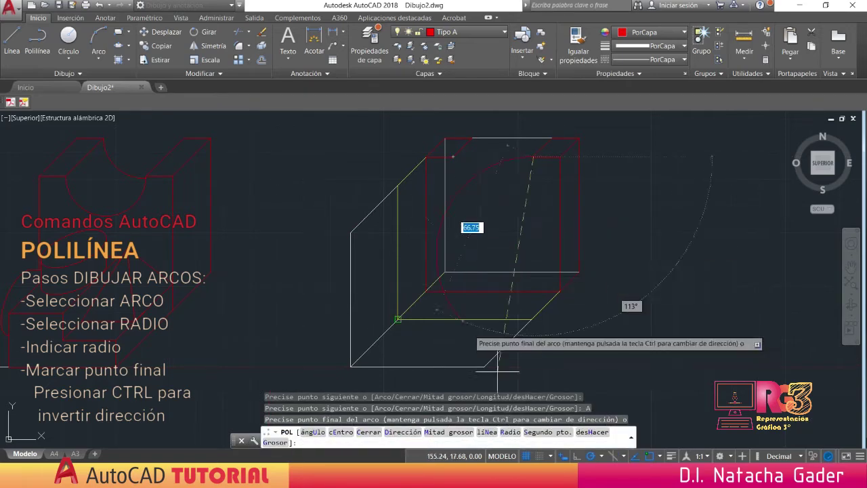
click(507, 432)
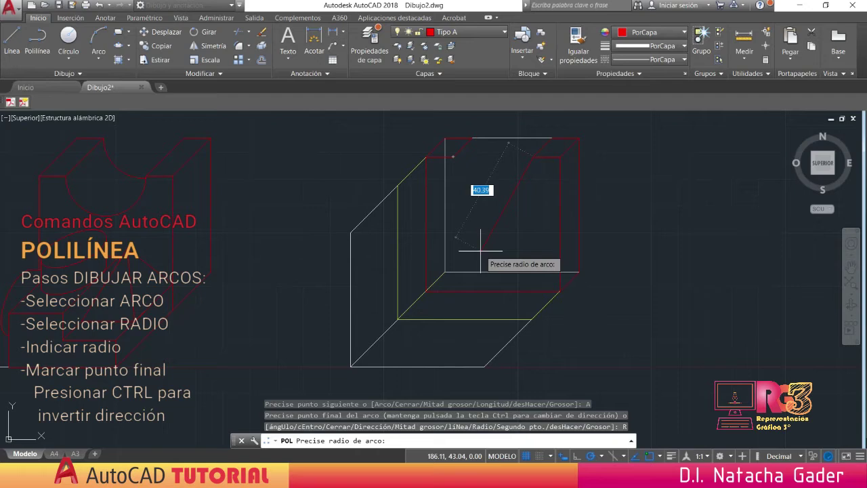
text(15)
key(Return)
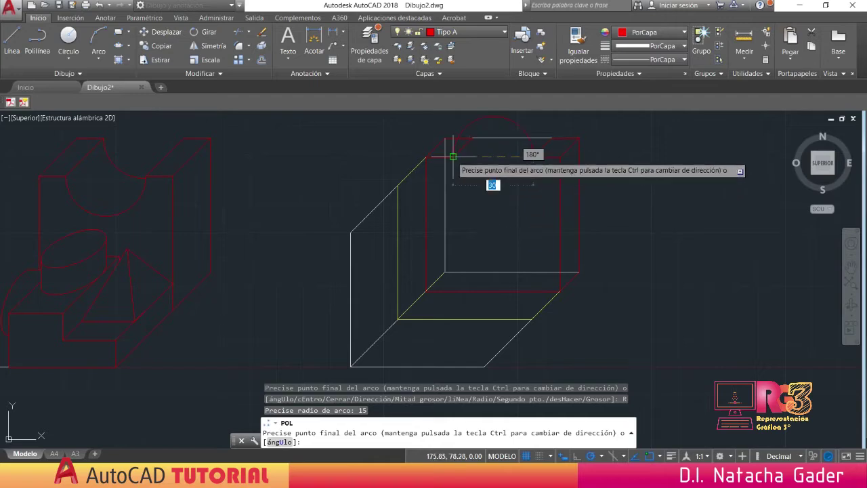
key(F8)
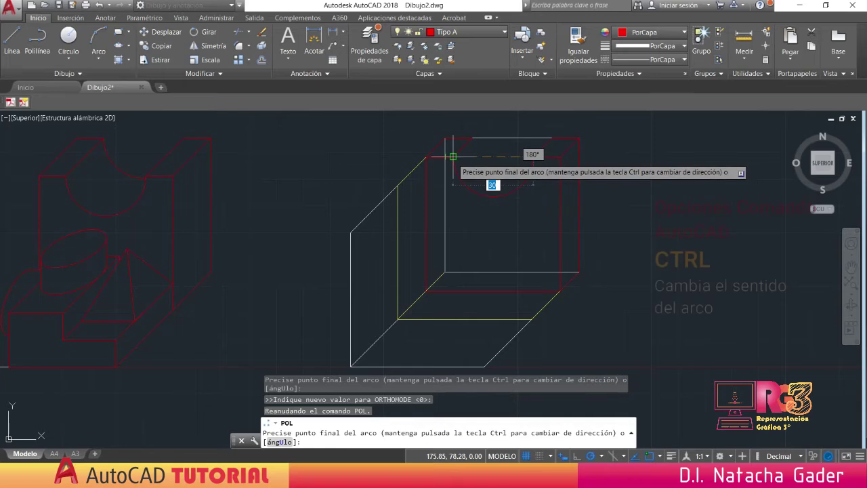
click(453, 157)
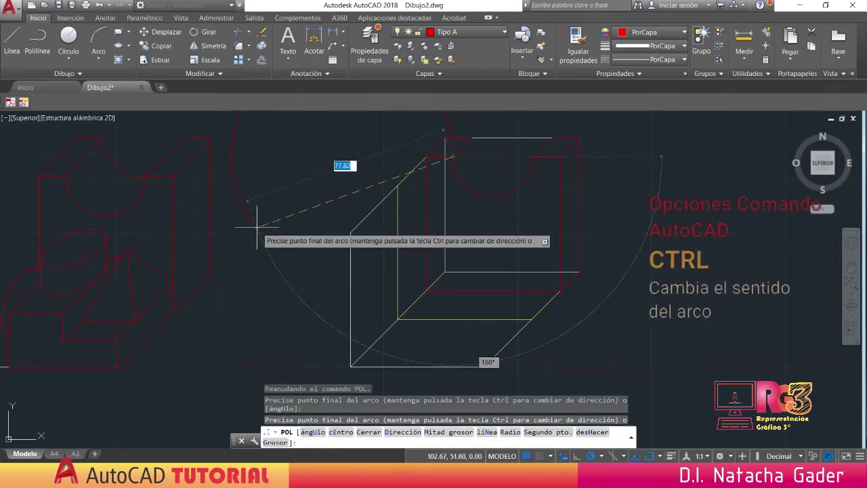
key(Escape)
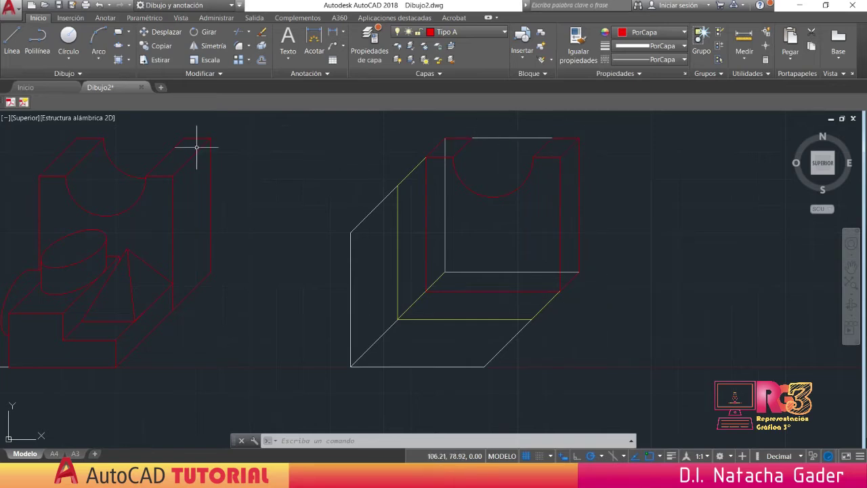
- Draw a start-center-end arc for the rear notch edge from the left parallelogram's back-right corner, centre 15 to the right, ending at the front arc
click(100, 59)
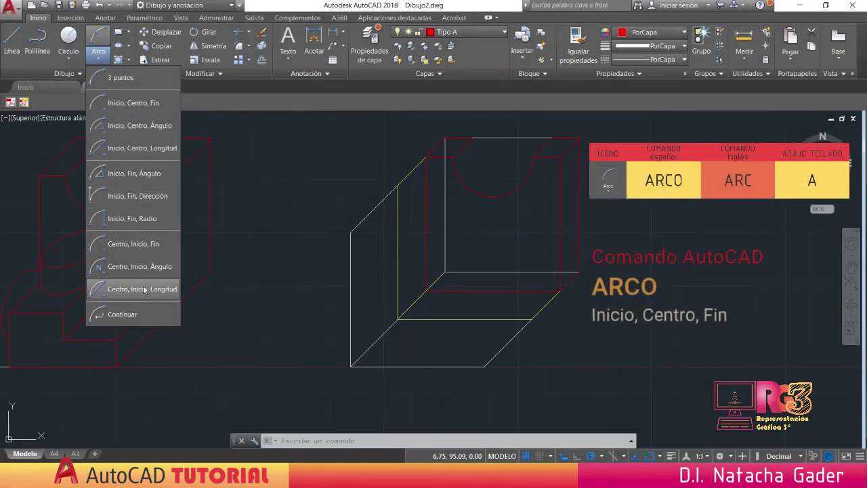
click(123, 104)
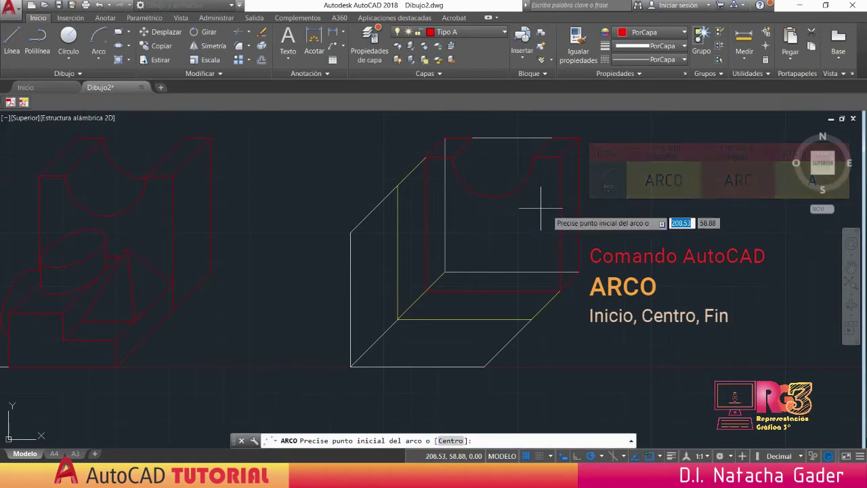
click(473, 139)
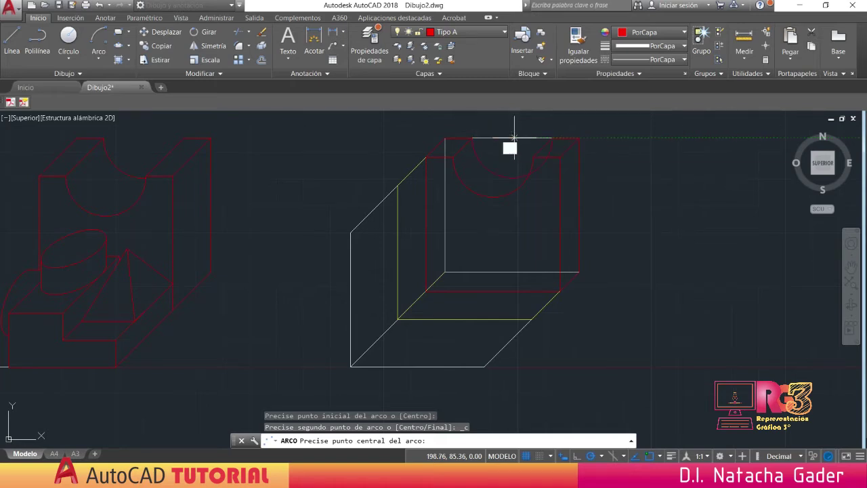
text(15)
key(Return)
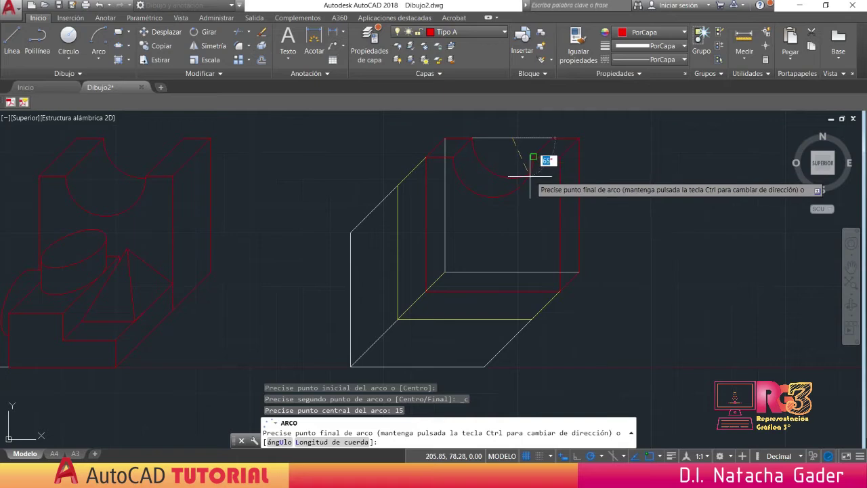
scroll(527, 175, up, 5)
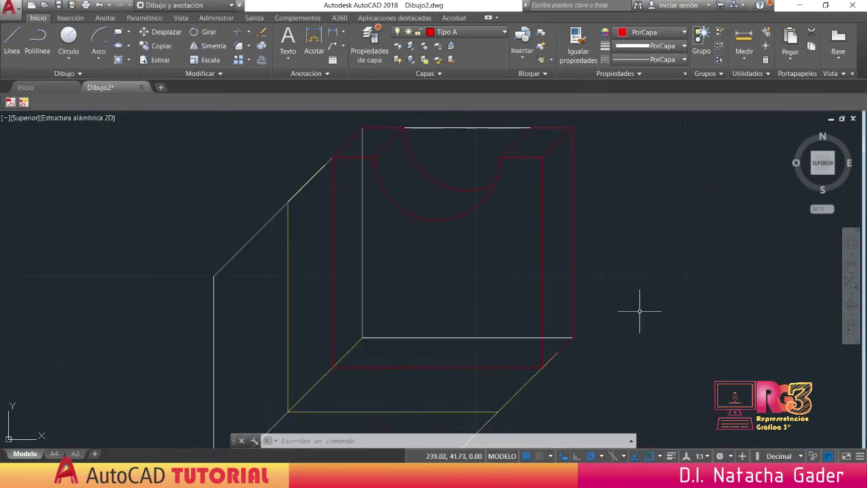
- Erase the white rear-plane construction lines: the one along the base and the one behind the top of the notch
click(421, 338)
key(Delete)
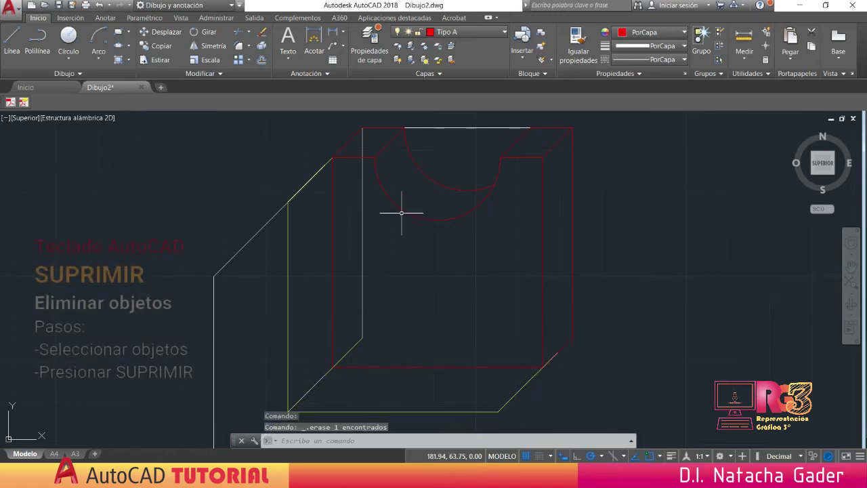
click(459, 128)
key(Delete)
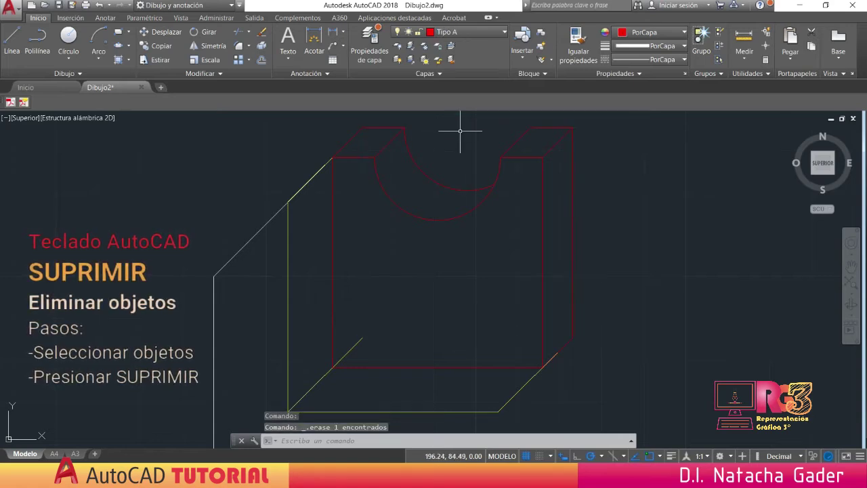
- Switch to Fotos to check the front block's dimensions in the Figura A views, and return to AutoCAD
mouse_move(623, 319)
middle_down()
mouse_move(624, 242)
mouse_move(603, 307)
middle_up()
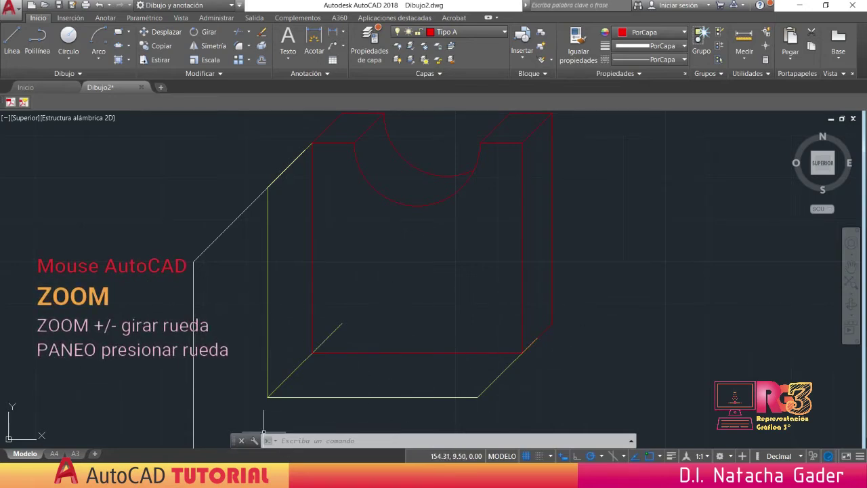
mouse_move(348, 477)
click(288, 424)
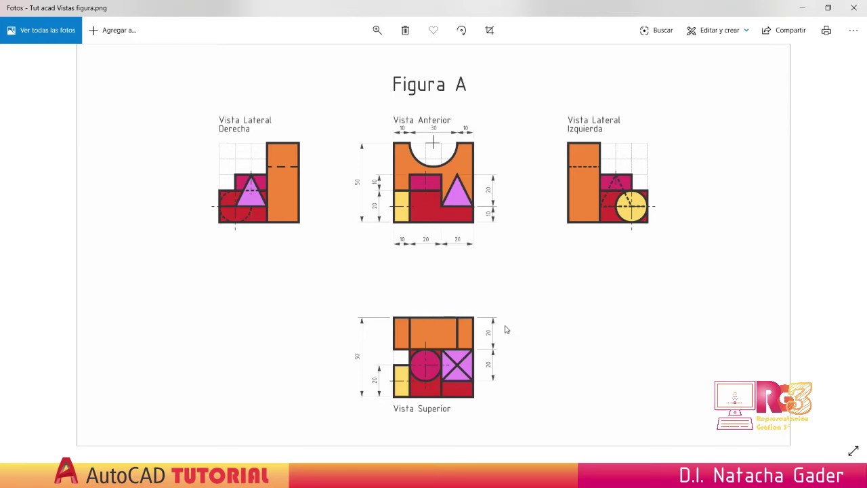
key(alt+Tab)
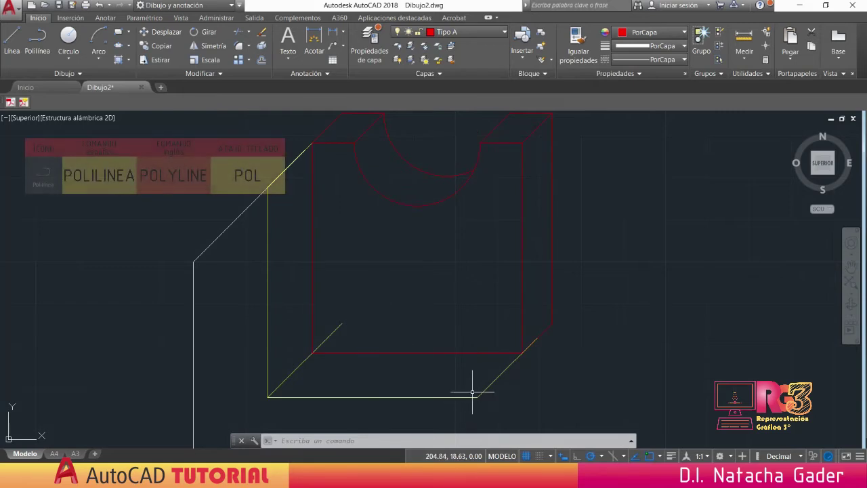
- Draw the lower block's side face as a closed polyline from the front face's lower-right corner: 15 along 225°, 10 up and back to the front face's edge
click(35, 43)
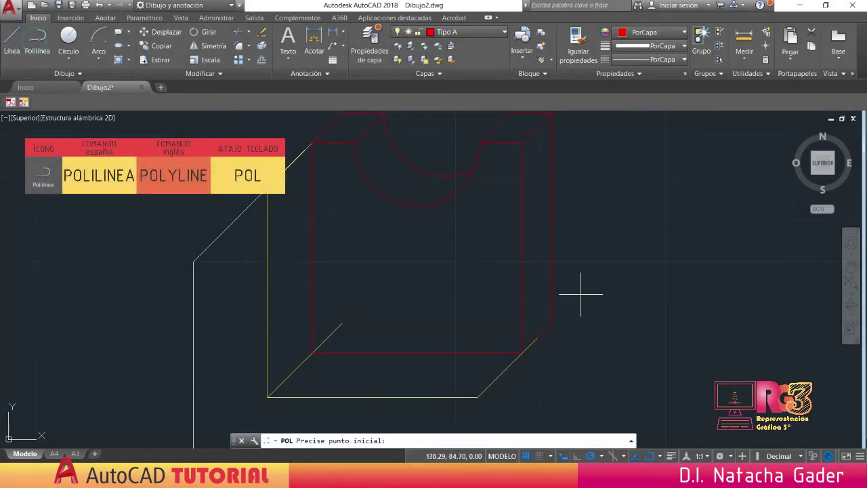
click(521, 353)
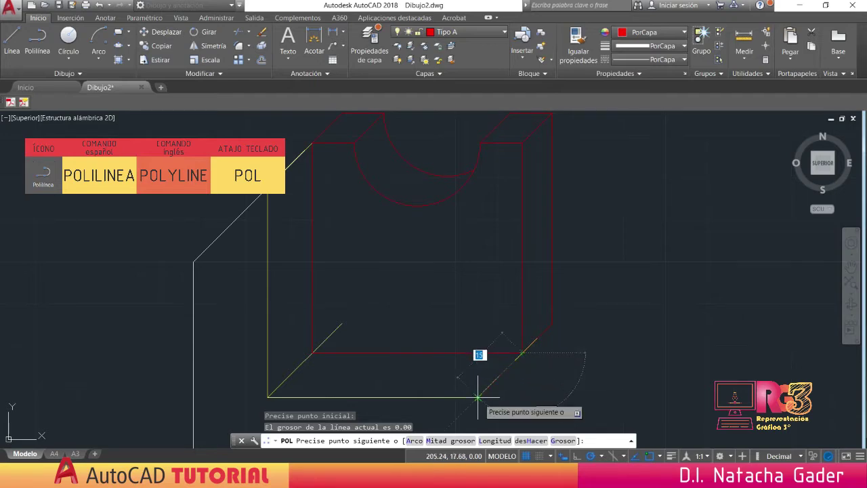
click(478, 397)
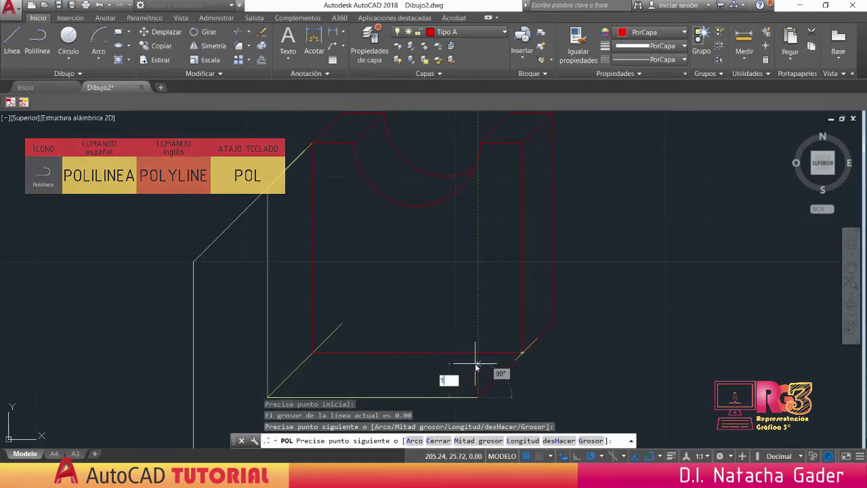
text(10)
key(Return)
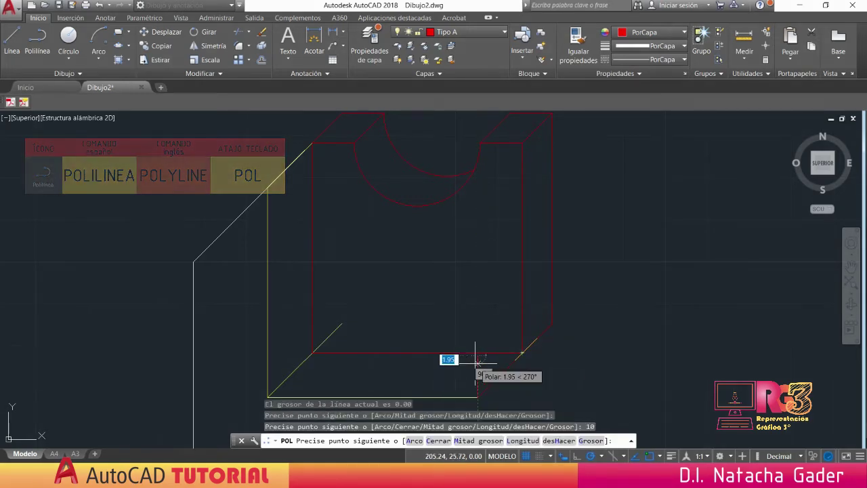
click(521, 311)
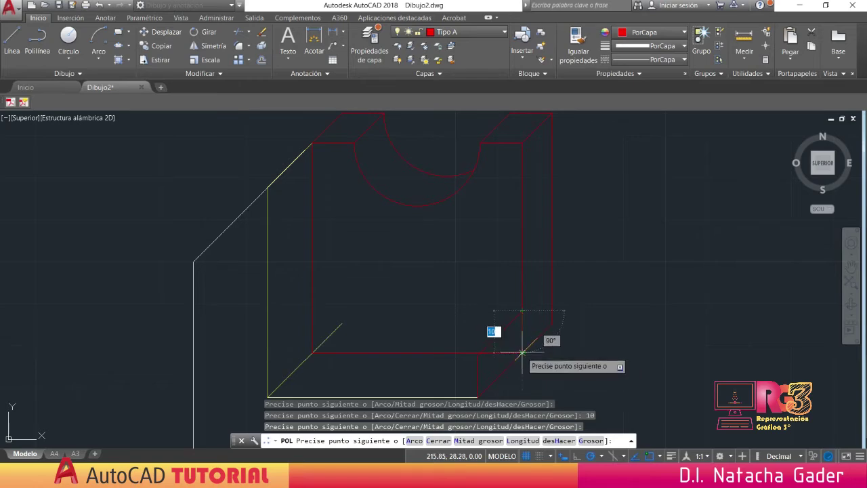
text(c)
key(Return)
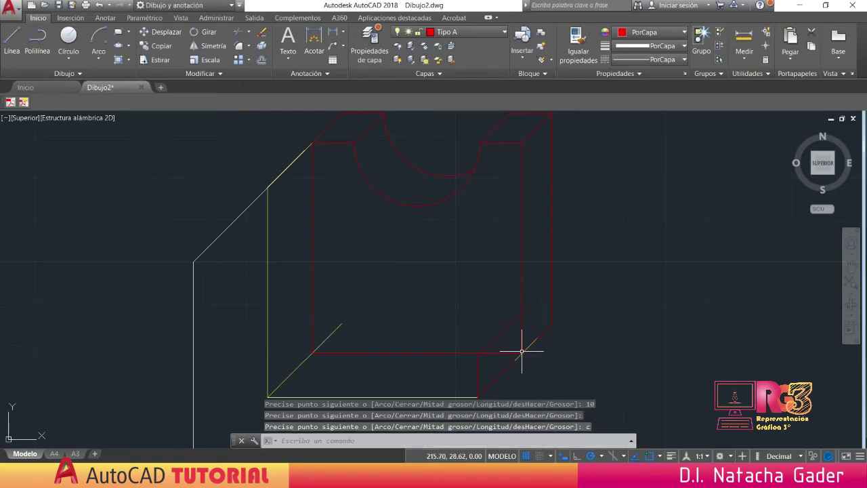
click(492, 340)
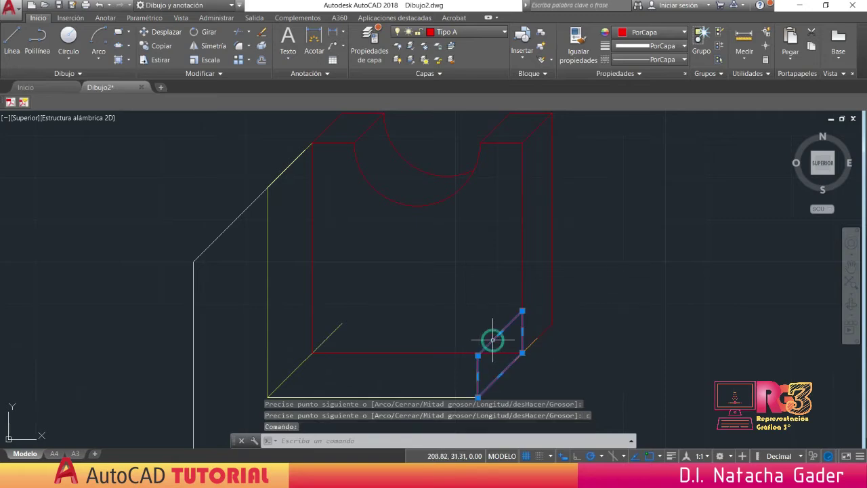
key(Delete)
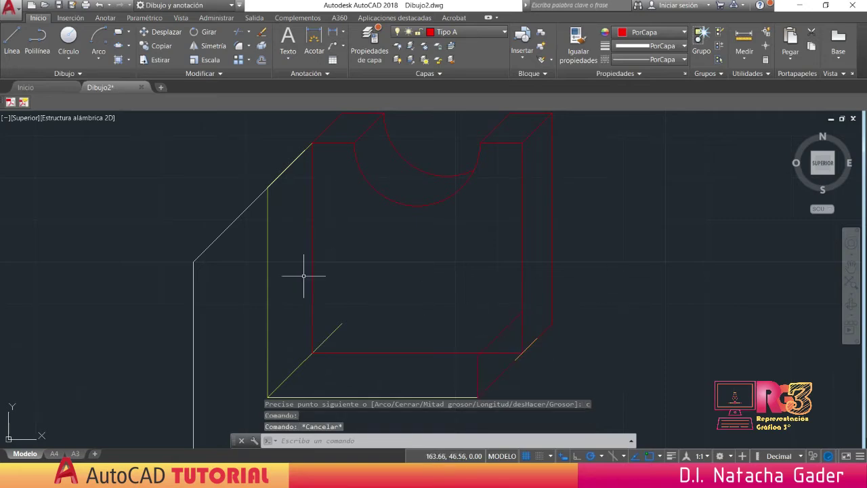
- Draw the lower step's top face as a polyline from the side face's upper-back corner: 20 at 180°, 15 along 225°, returning through its upper-front corner
click(38, 41)
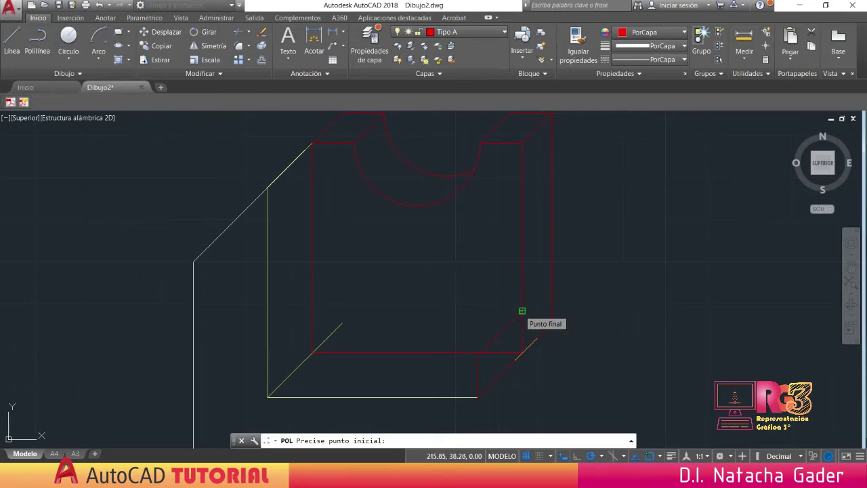
click(522, 311)
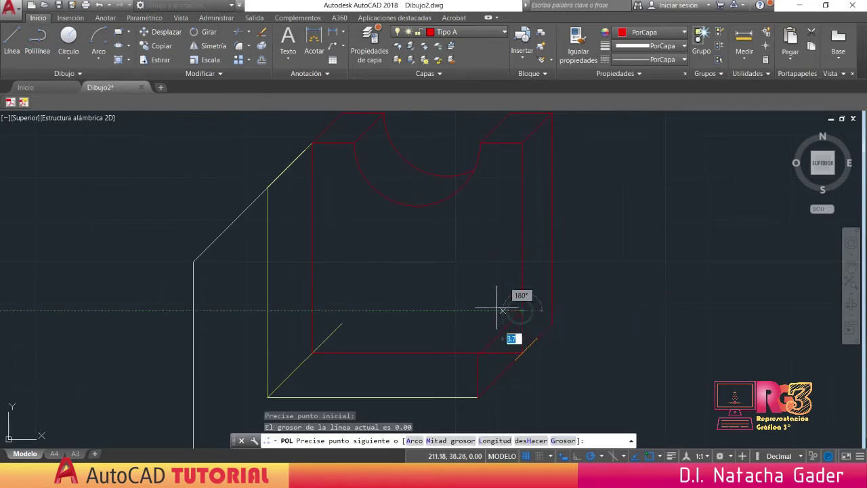
click(441, 311)
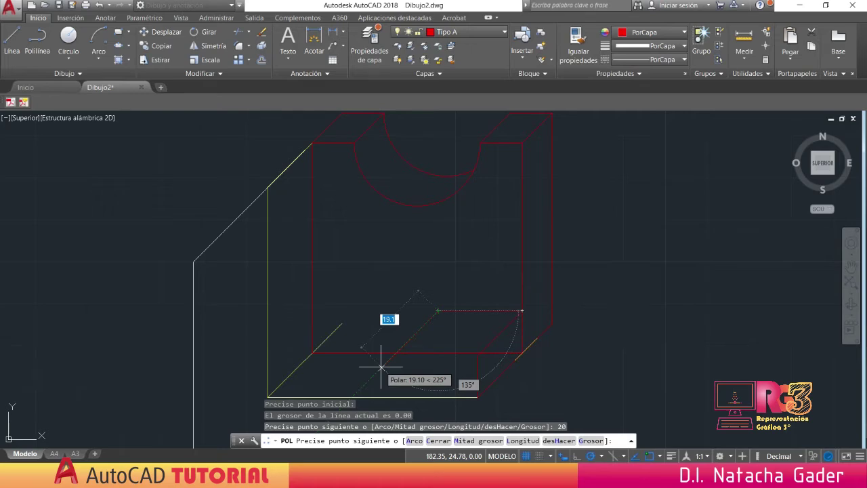
text(15)
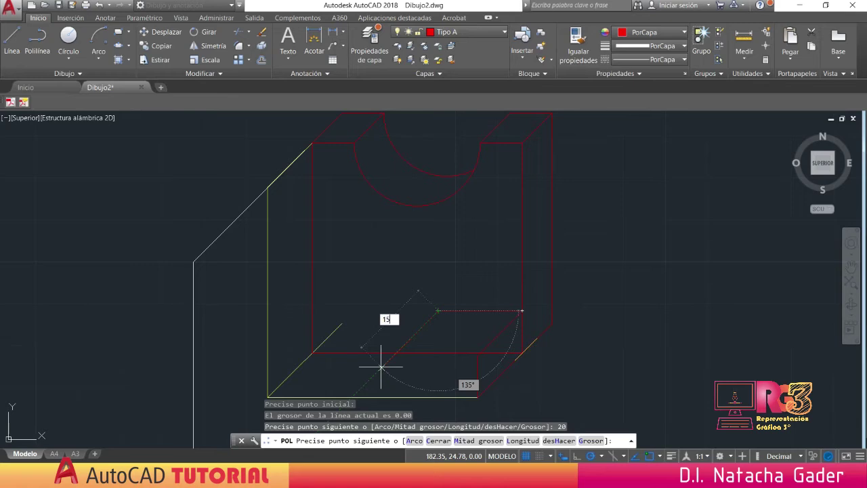
key(Return)
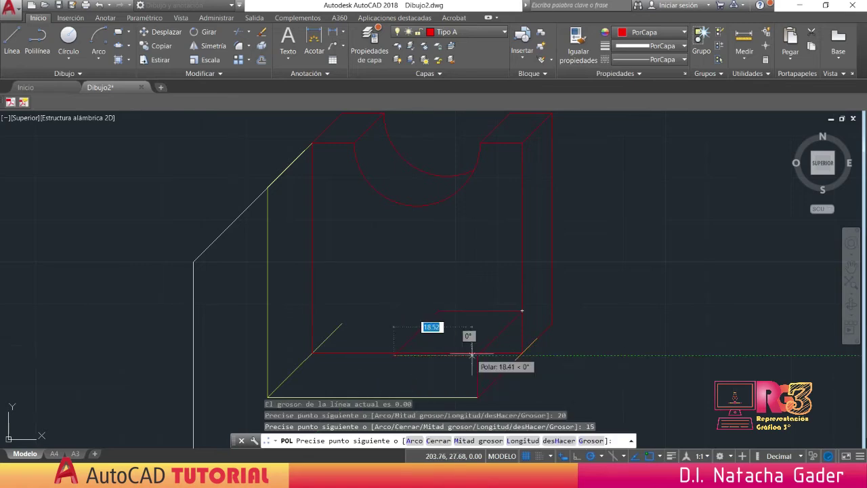
click(478, 355)
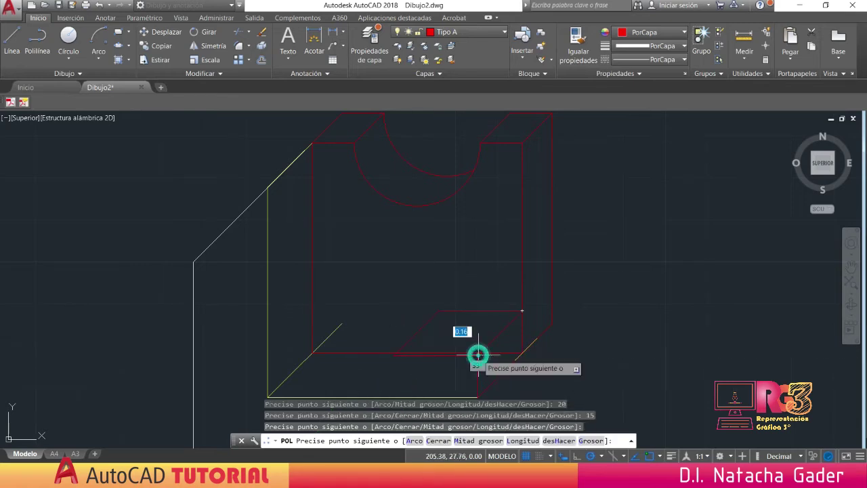
click(520, 311)
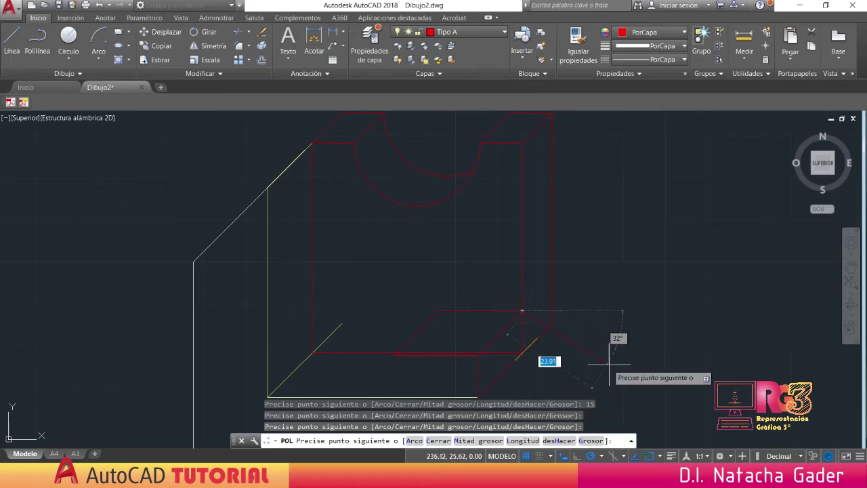
key(Escape)
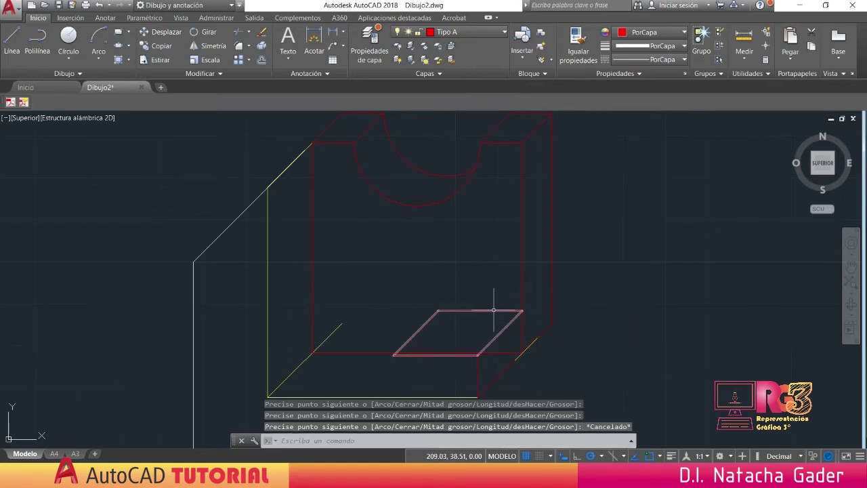
- Copy the top and side face polylines from the side face's lower-front corner to the top face's front-left corner, forming the upper step
click(493, 311)
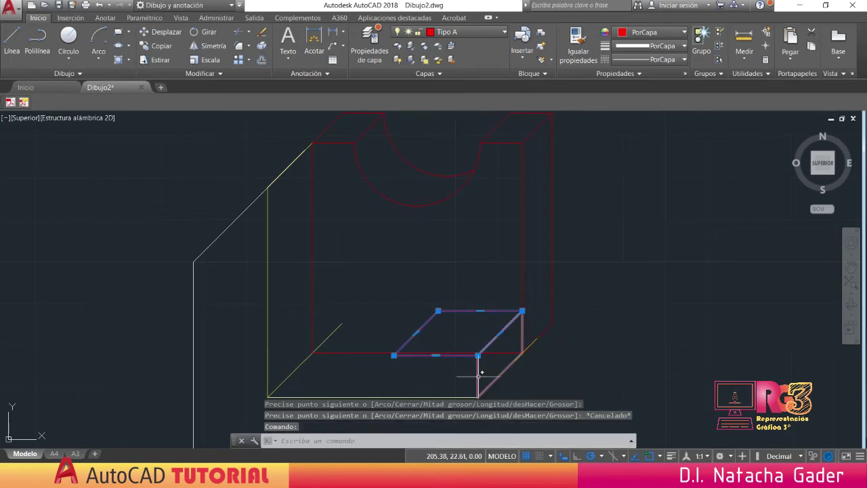
click(477, 376)
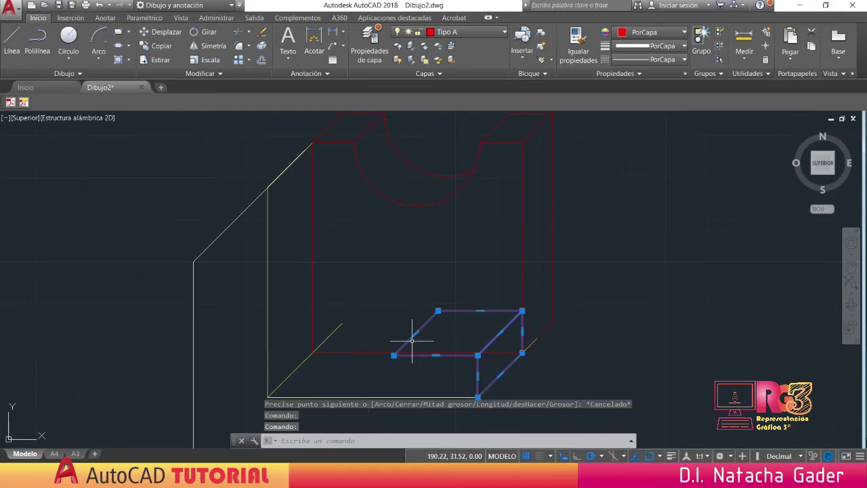
click(158, 46)
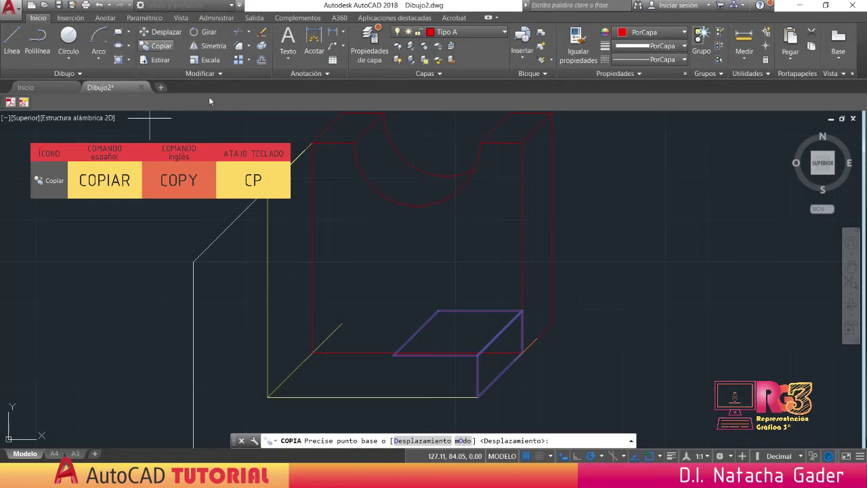
click(477, 397)
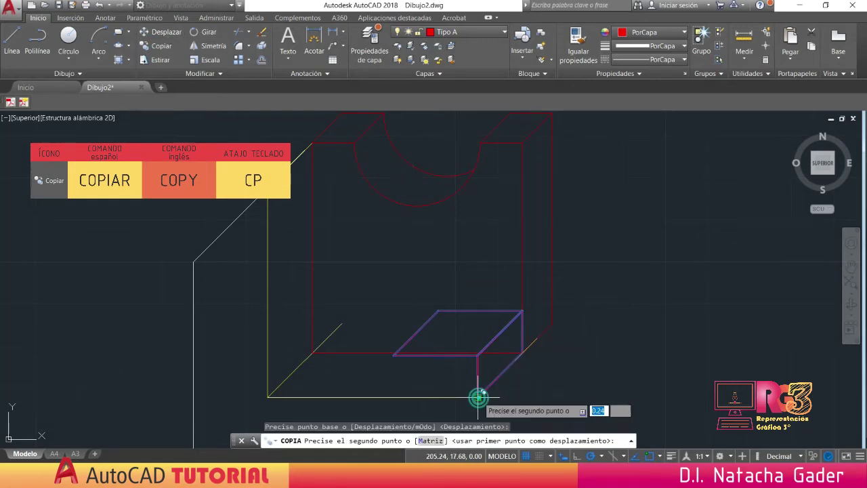
click(395, 354)
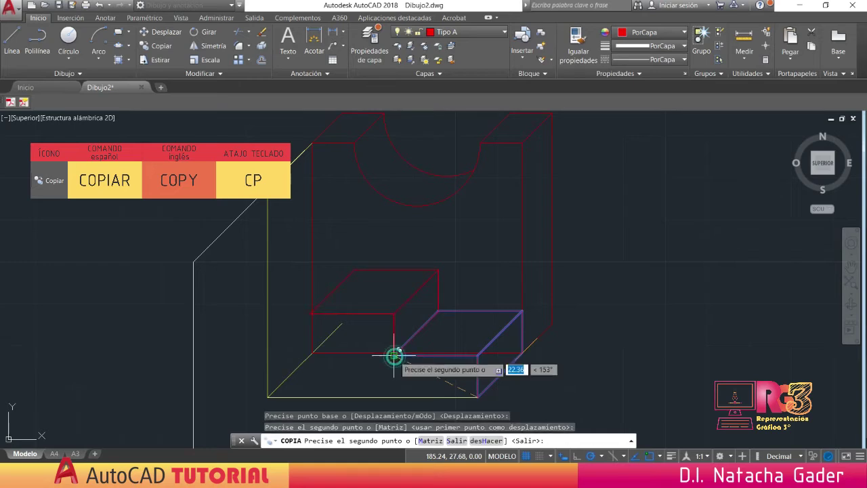
key(Escape)
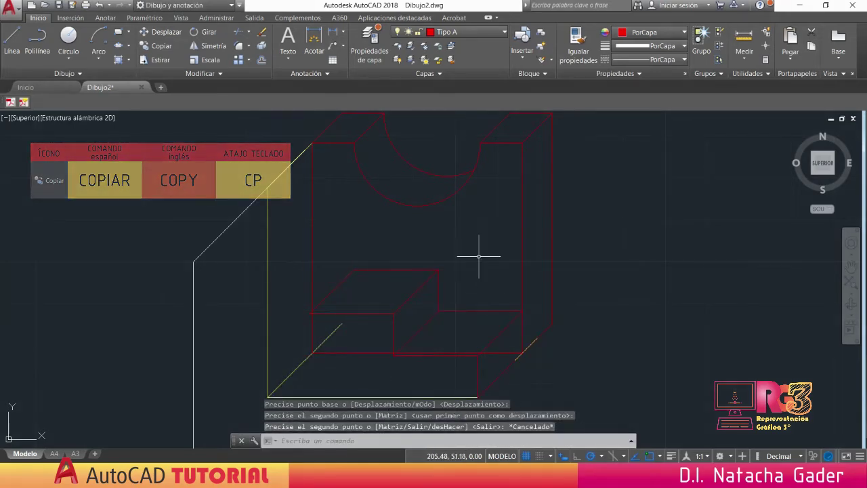
- Trace the stepped front face as a closed polyline from the upper step's front-left corner, 20 down, along the base and back over both steps
middle_drag(471, 295, 512, 251)
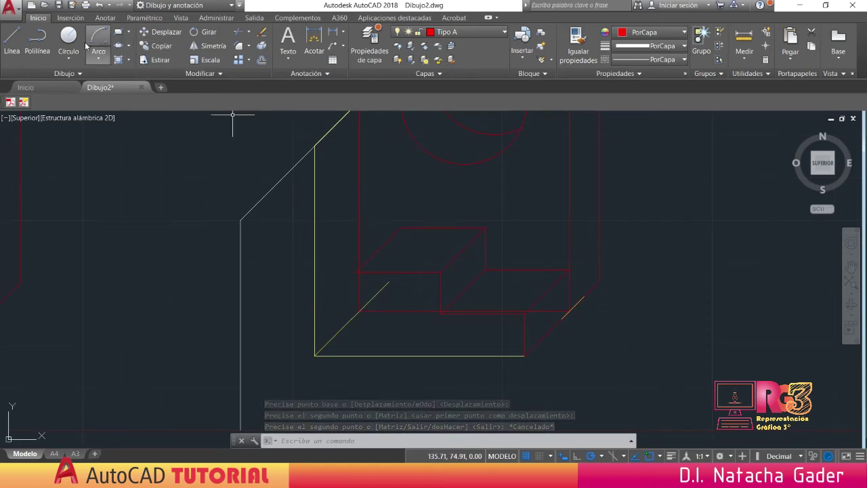
click(37, 41)
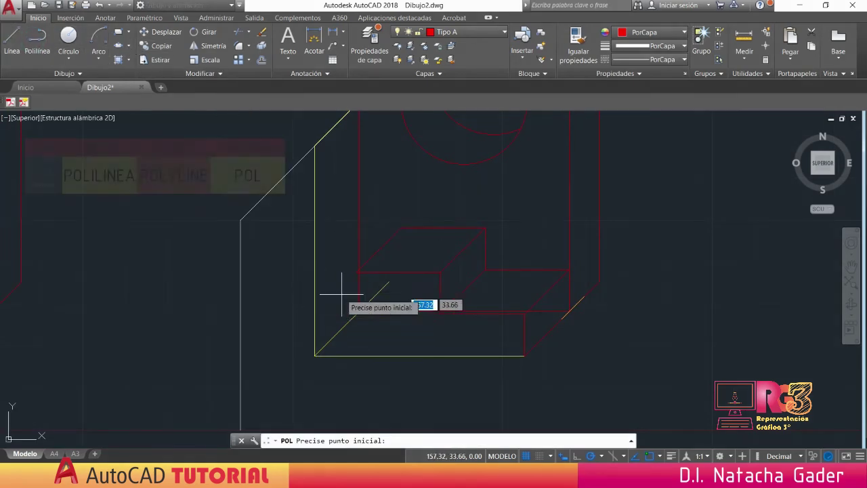
click(356, 272)
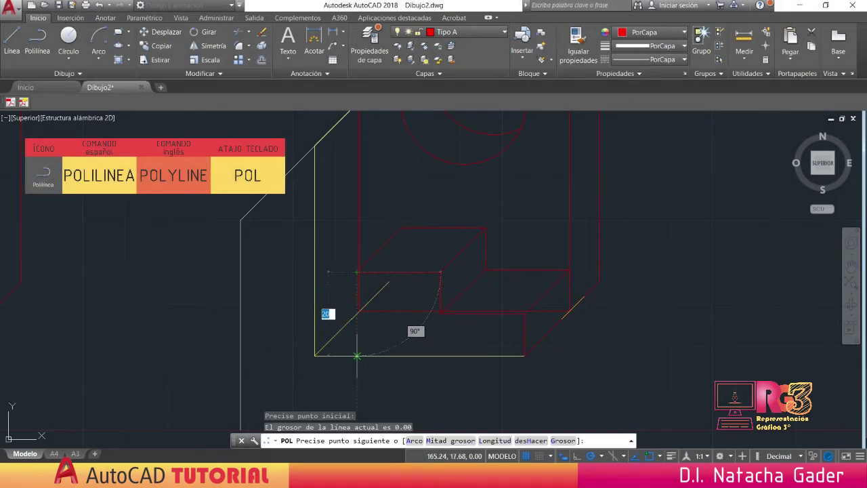
click(357, 355)
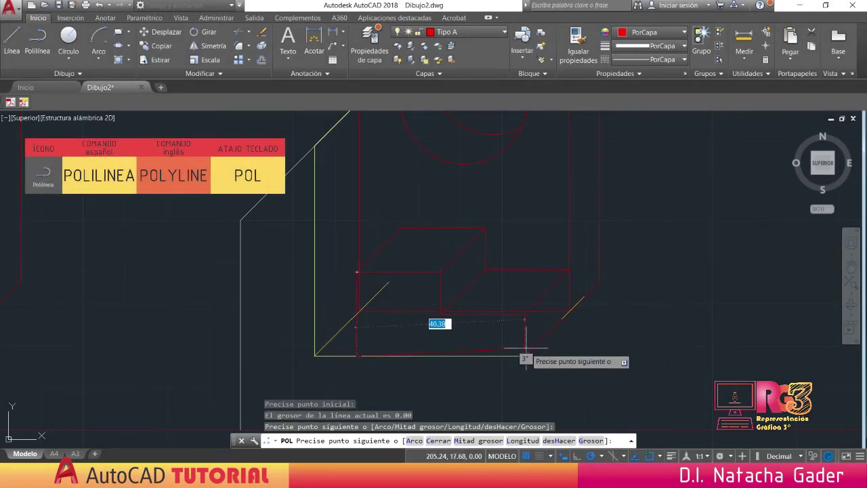
click(525, 355)
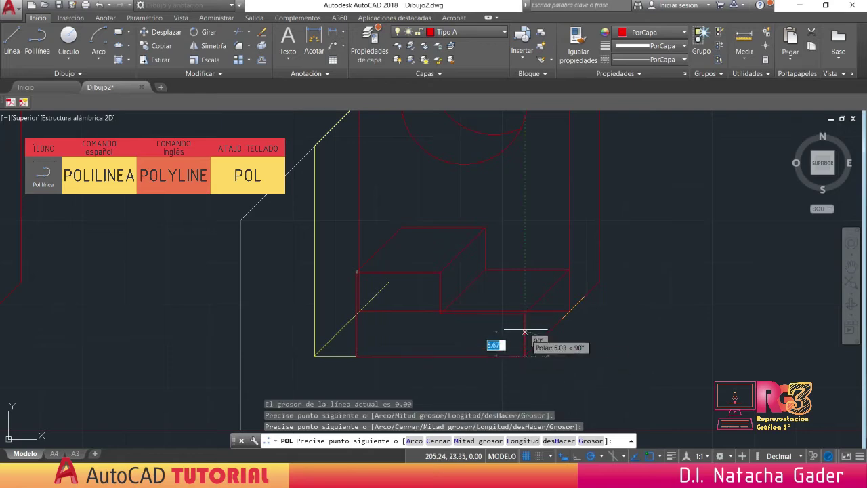
click(526, 313)
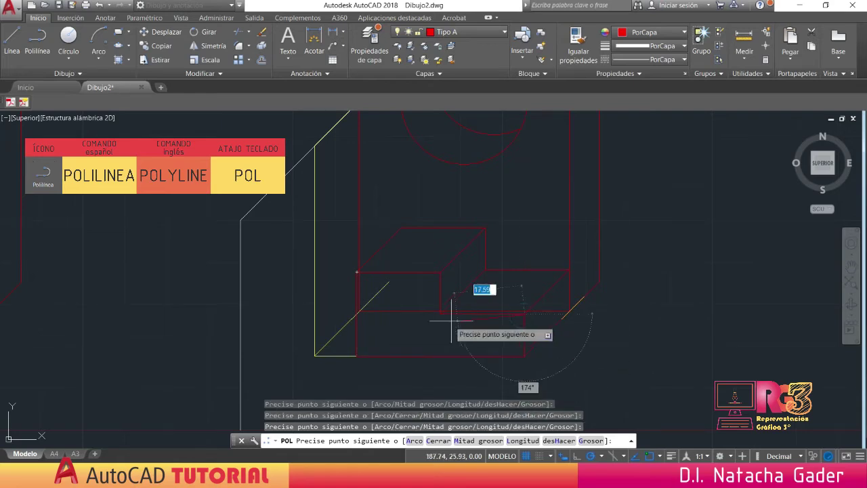
click(440, 314)
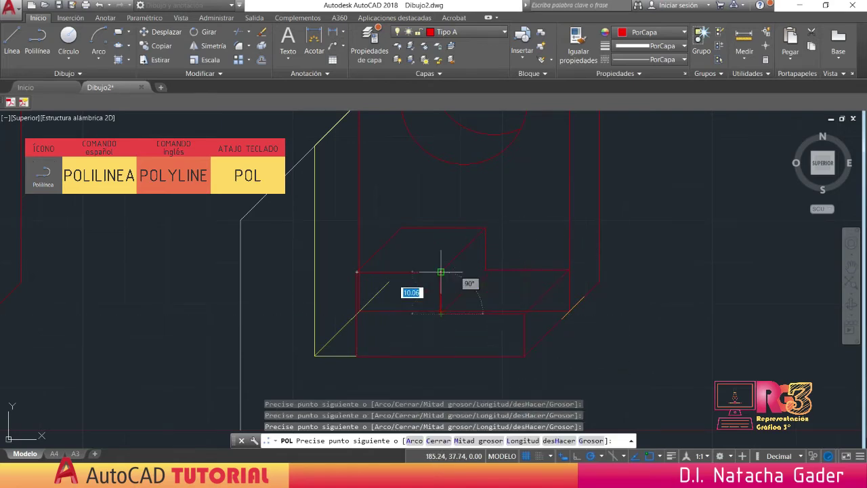
click(440, 271)
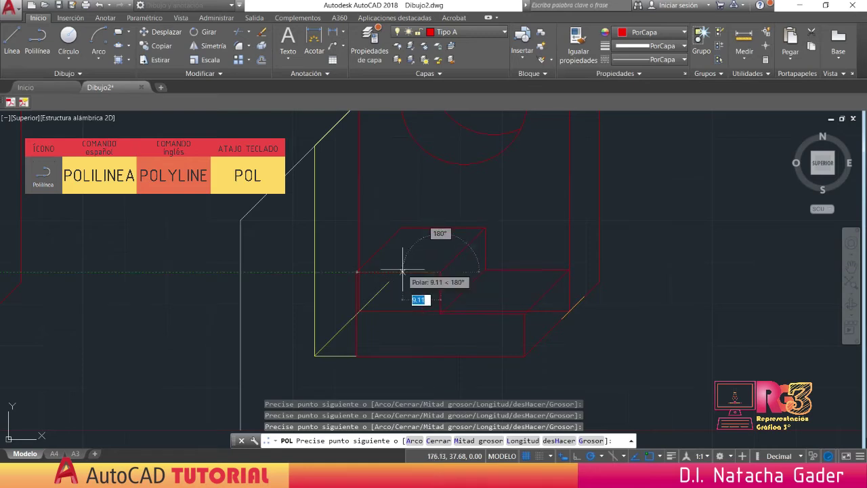
click(403, 271)
text(c)
key(Return)
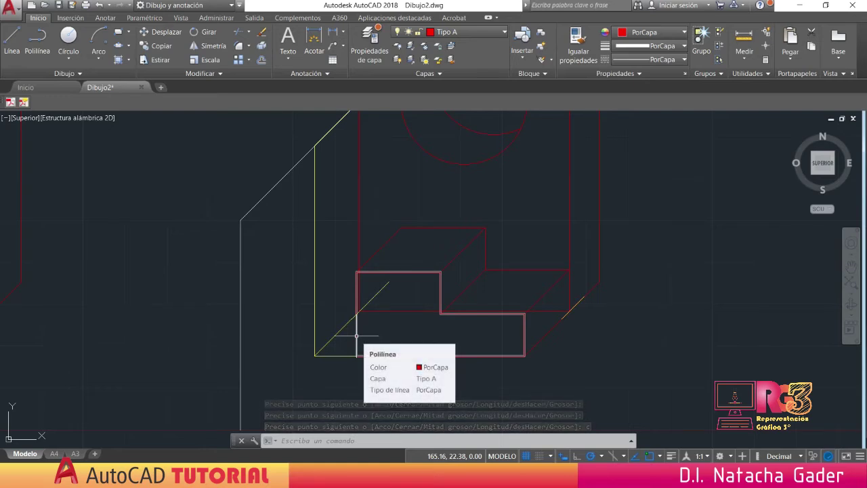
key(Escape)
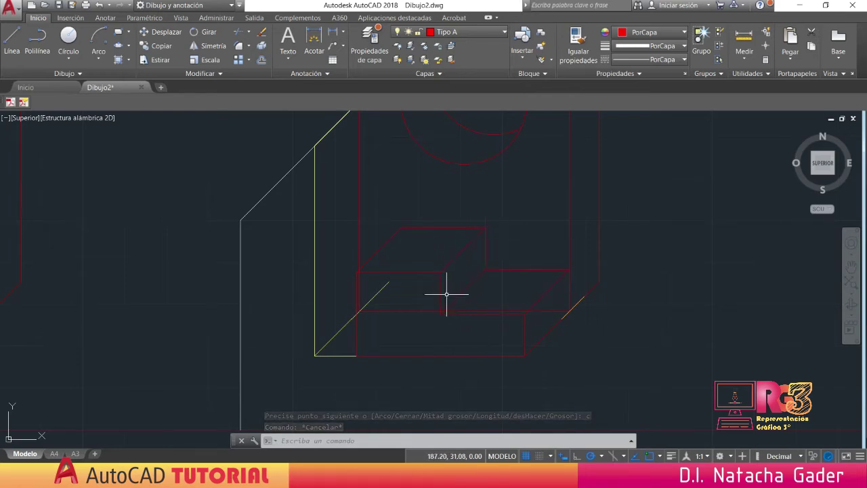
- Draw a closed polyline parallelogram on the lower step's top from its back-left corner, 10 along 225°, with its far side on the back-right corner
click(37, 42)
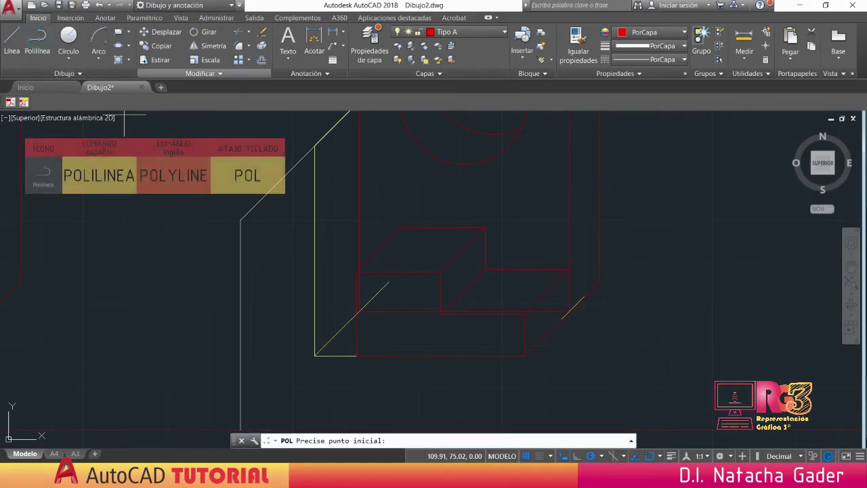
click(485, 269)
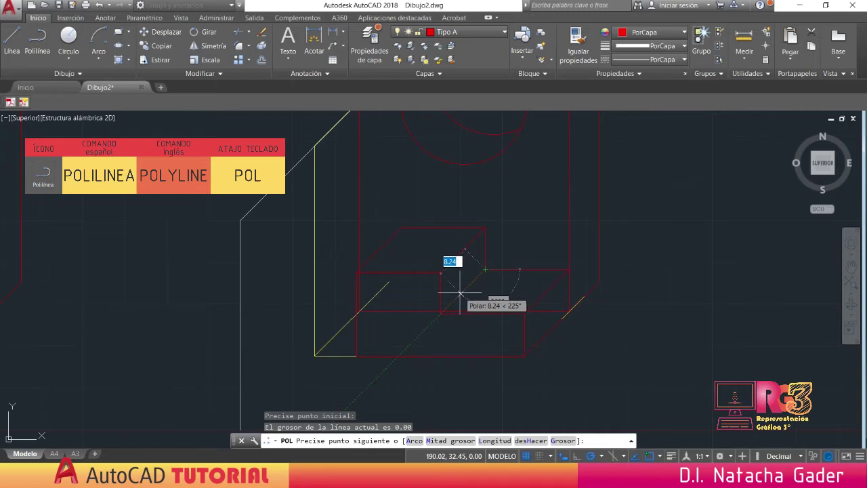
text(15)
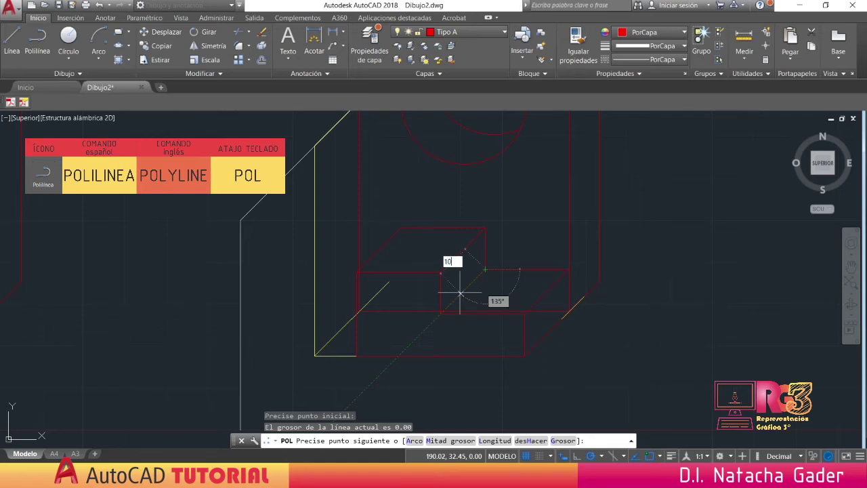
key(Return)
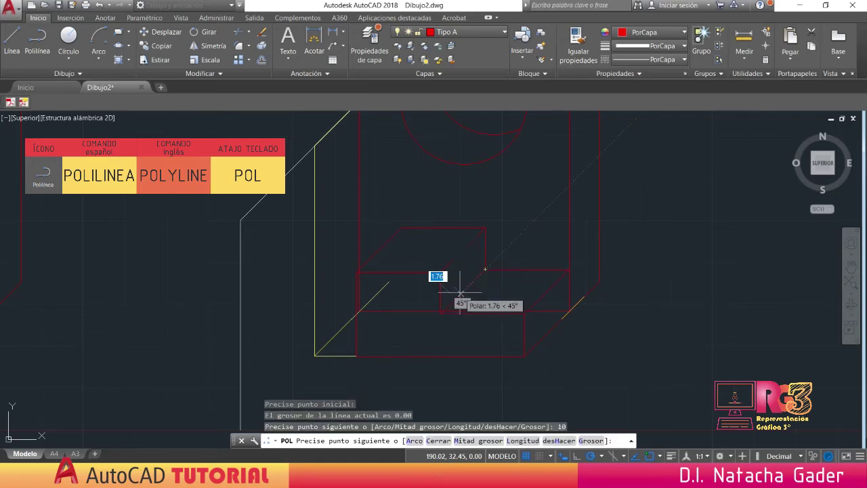
click(539, 297)
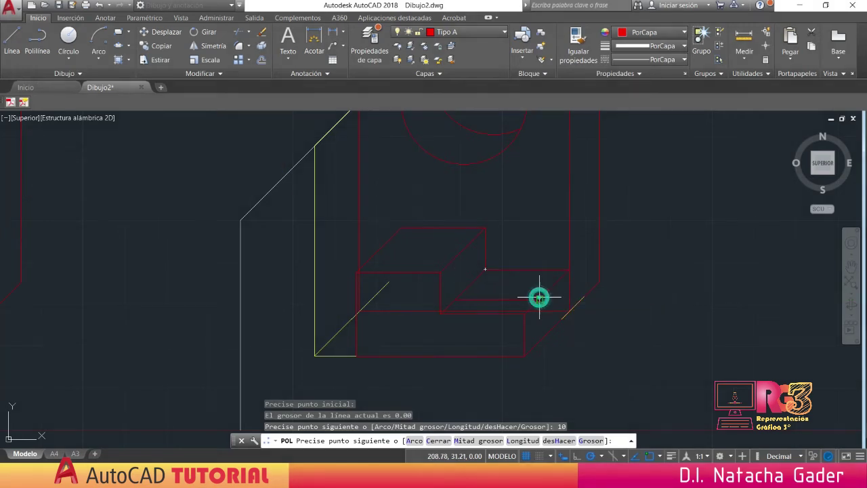
click(567, 265)
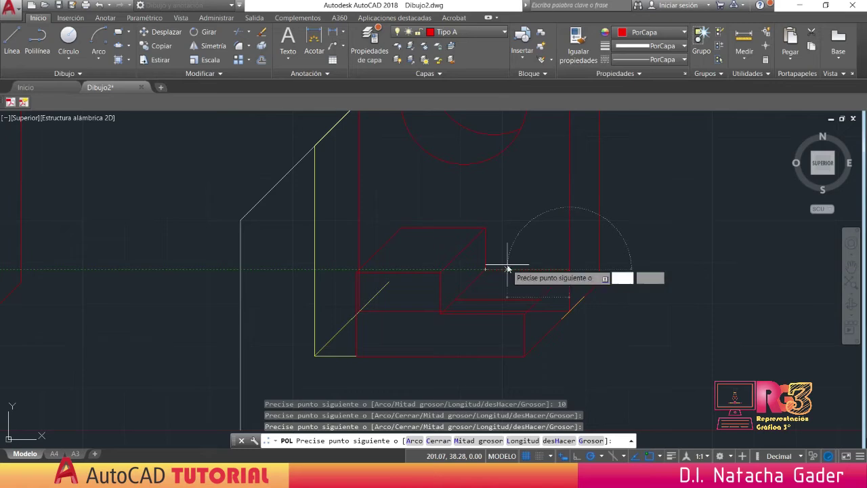
text(c)
key(Return)
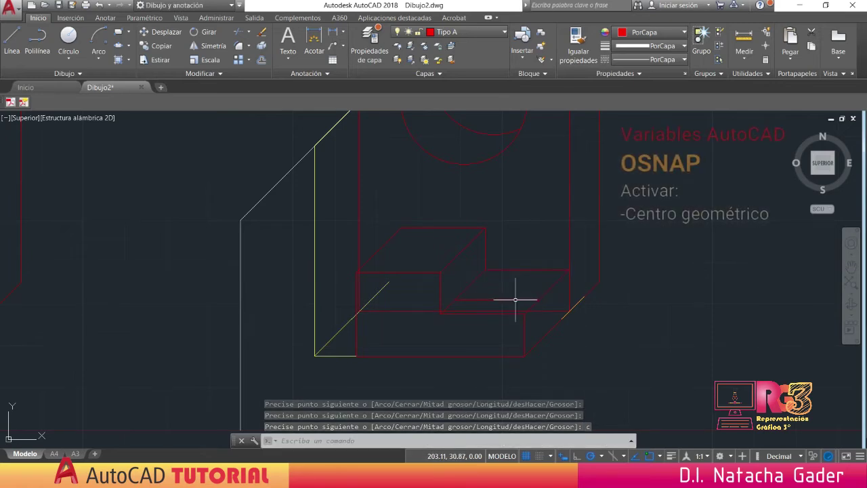
- Enable the geometric centre object snap (Centro geométrico) for picking the middle of the lower step's parallelogram
click(514, 296)
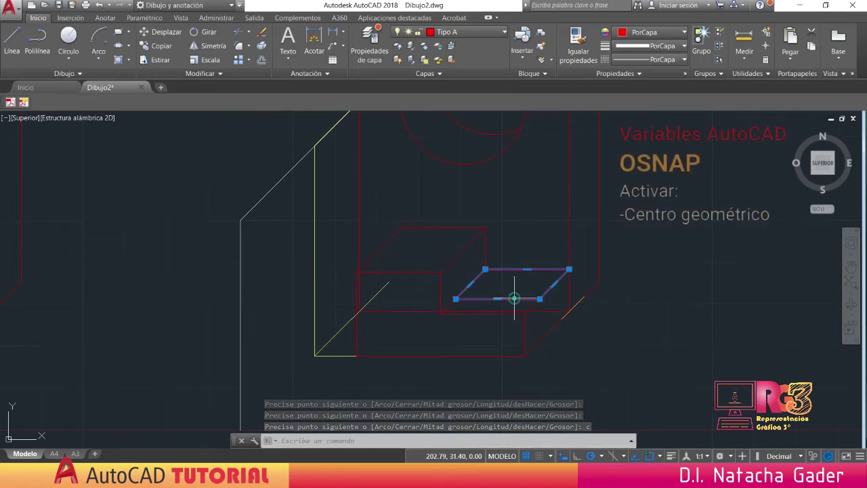
click(664, 456)
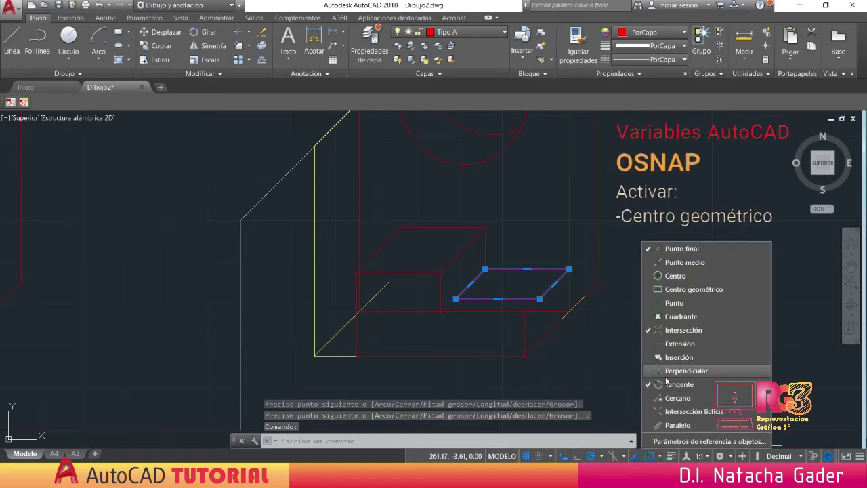
click(681, 289)
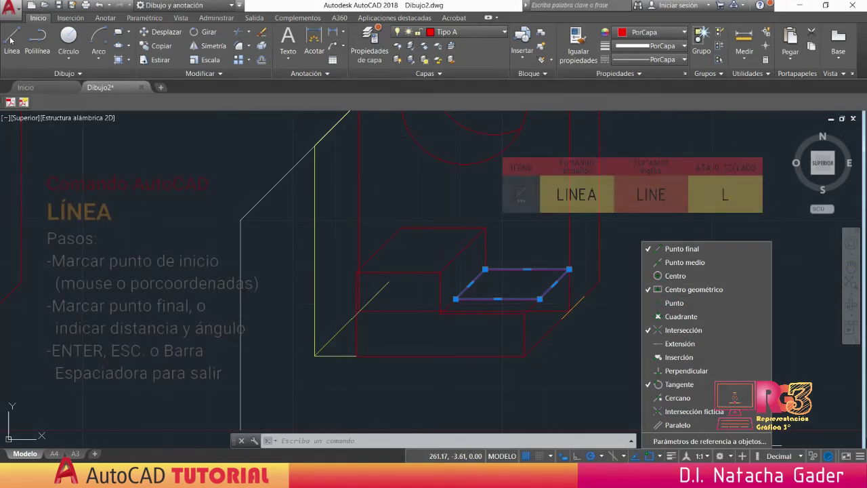
key(Escape)
- On layer 0, draw a vertical line 20 long upward from the geometric centre of the lower step's parallelogram
text(l)
key(Return)
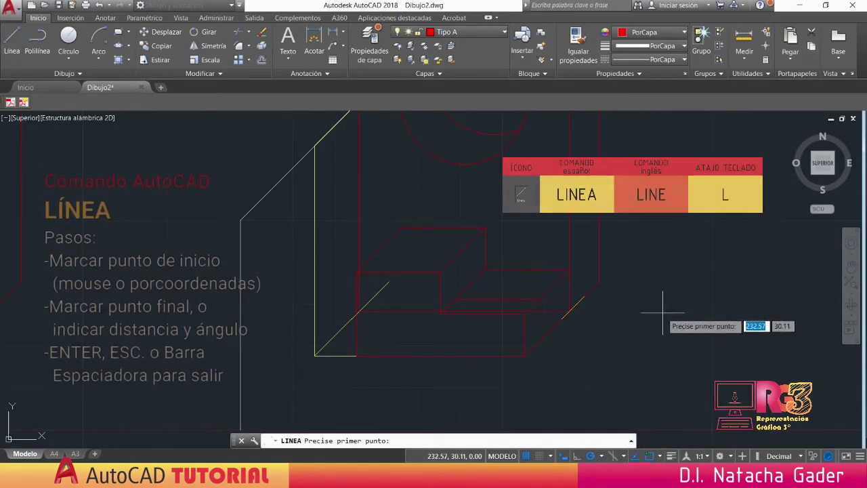
click(456, 32)
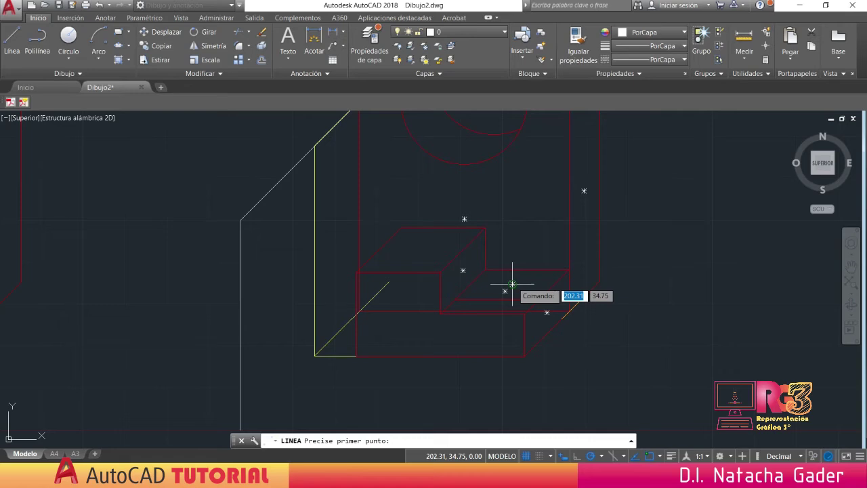
click(512, 284)
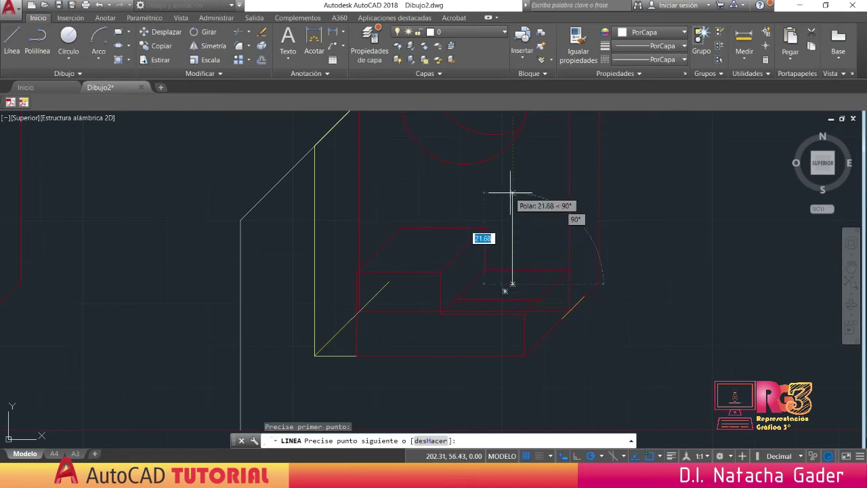
key(Return)
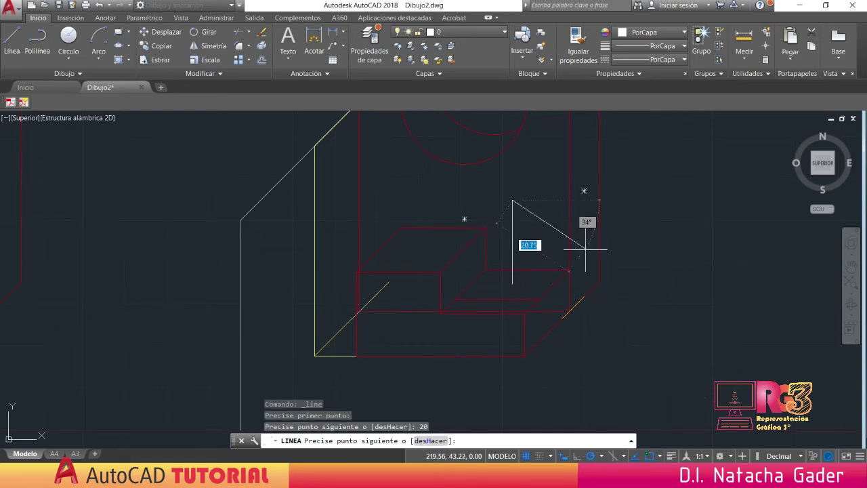
key(Escape)
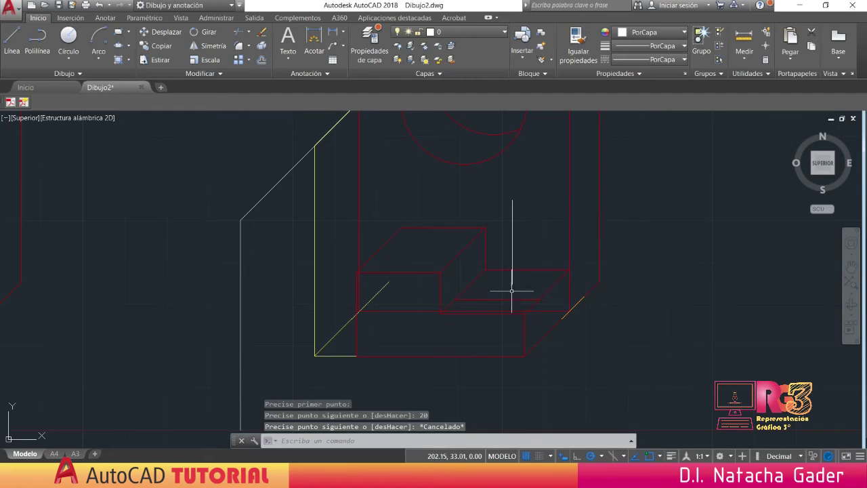
- On layer Tipo A, trace the pyramid's edges as one polyline from the height line's upper end through the base's front-left, front-right and back-right corners
click(37, 40)
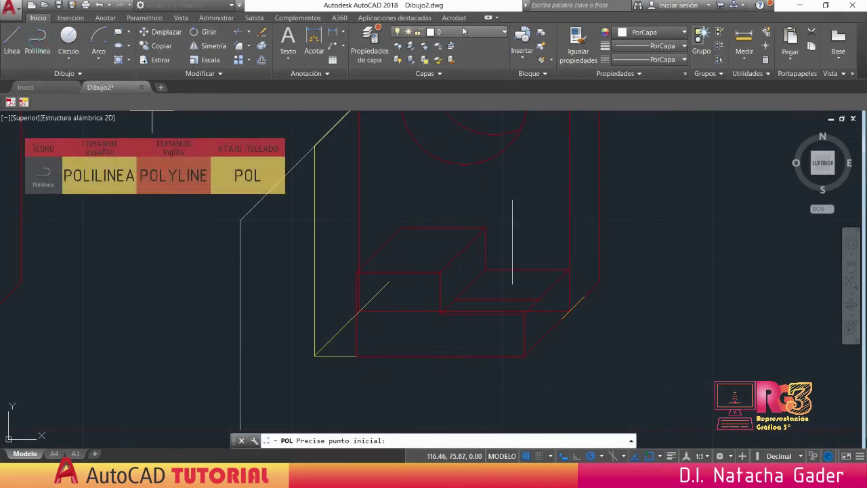
click(468, 99)
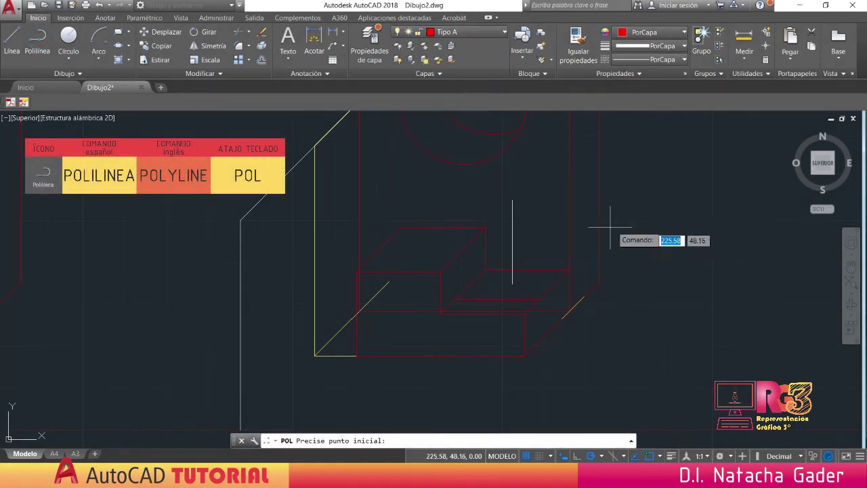
click(512, 201)
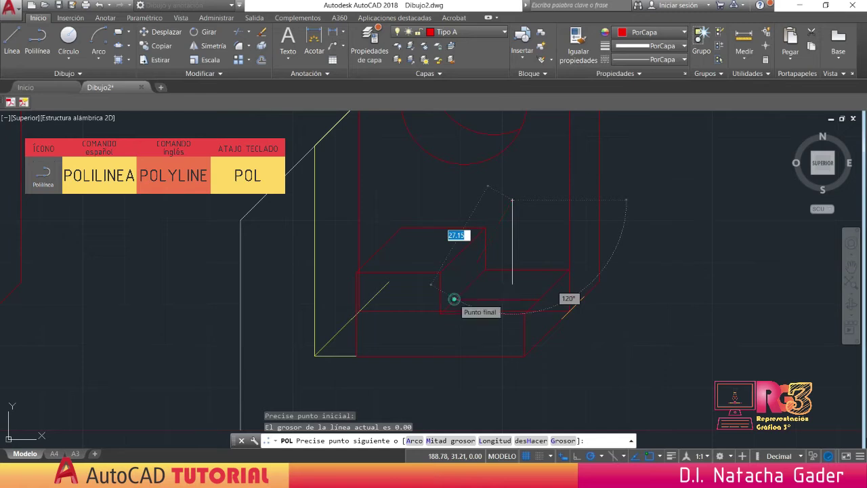
click(513, 284)
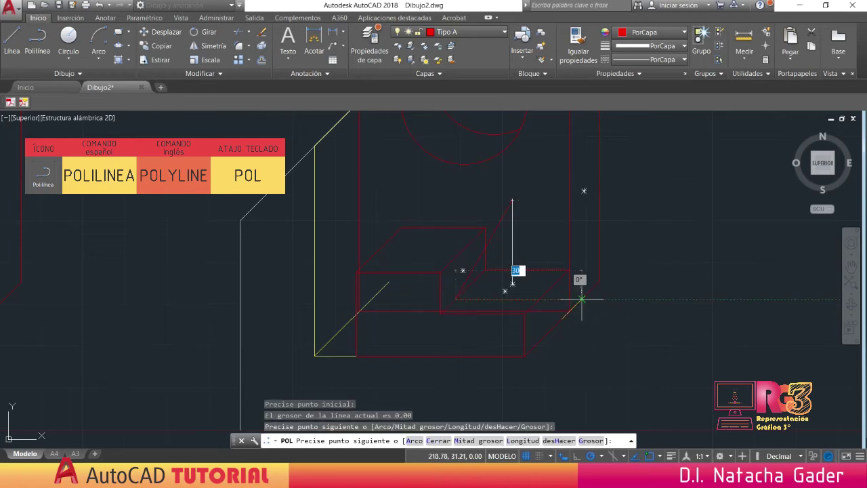
click(540, 299)
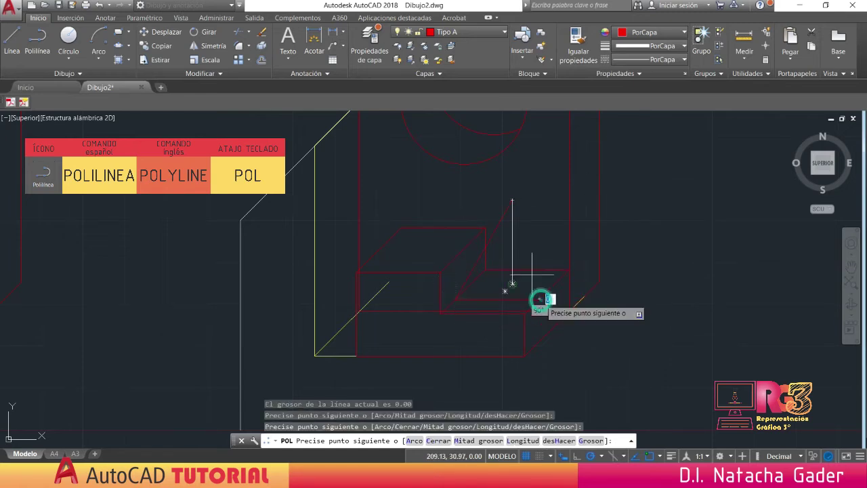
click(512, 201)
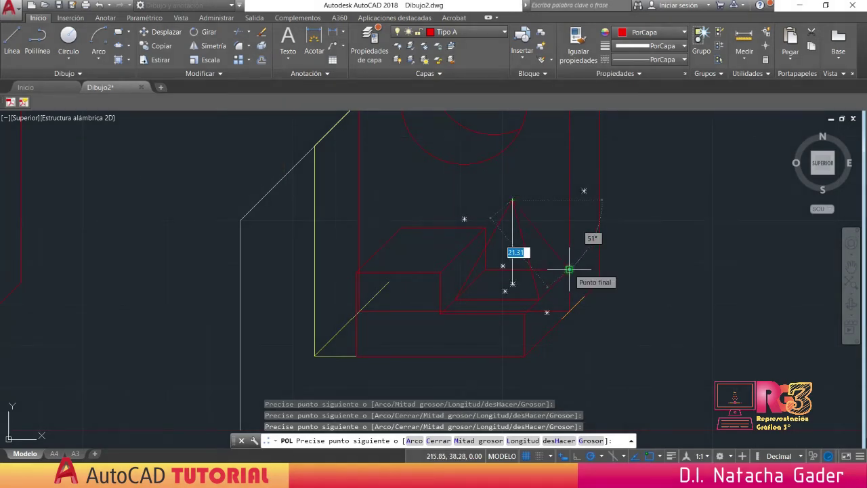
click(569, 269)
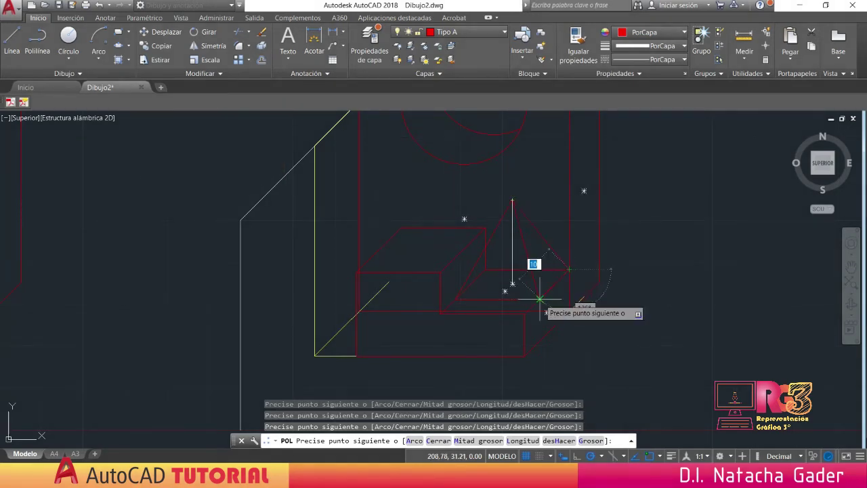
click(540, 299)
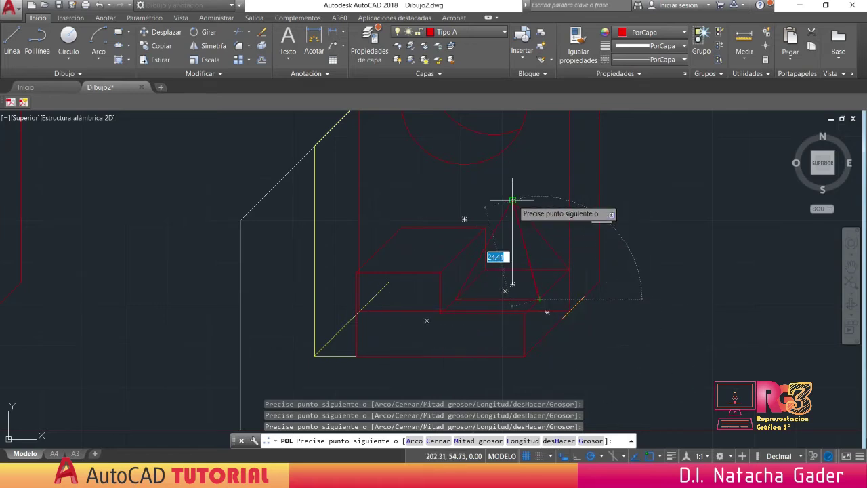
click(513, 200)
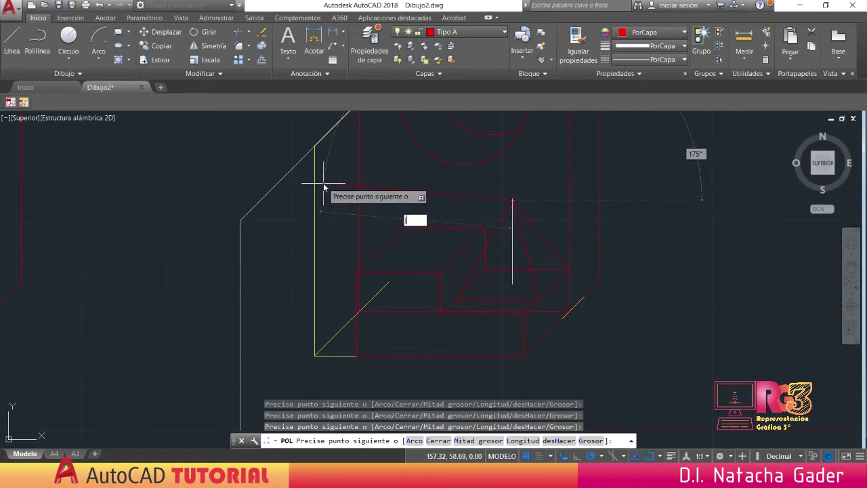
key(Escape)
key(Escape)
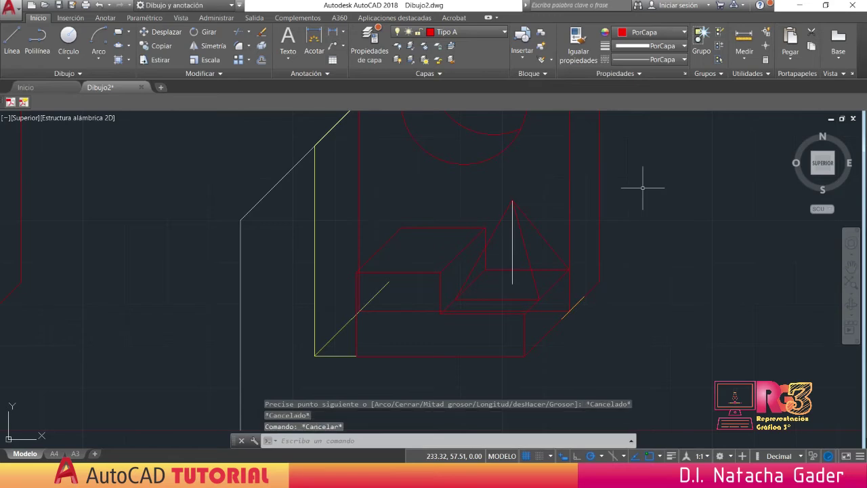
- Erase the vertical height line inside the pyramid
click(512, 255)
key(Delete)
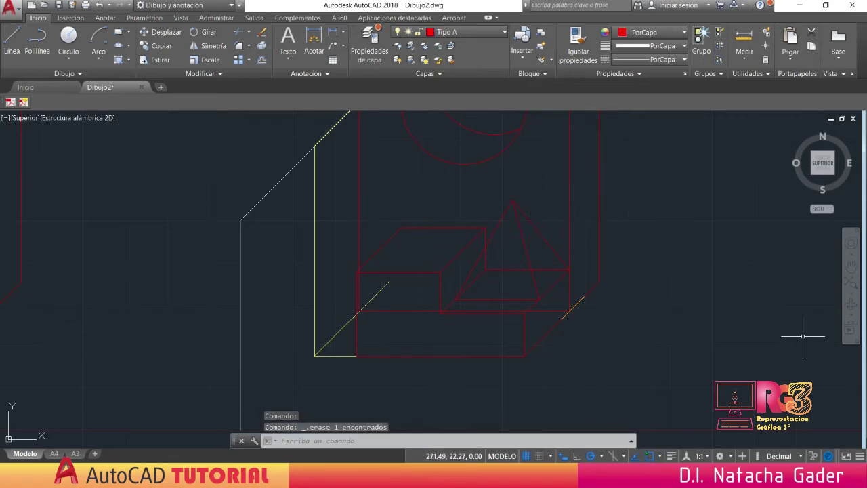
key(ctrl+z)
- Move the pyramid's base parallelogram by its back-right corner to the back-right corner of the upper step's top face
click(517, 269)
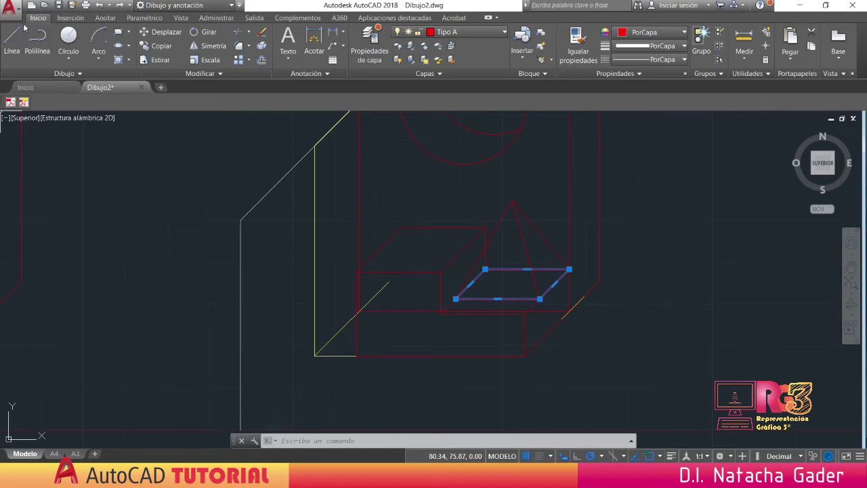
click(144, 32)
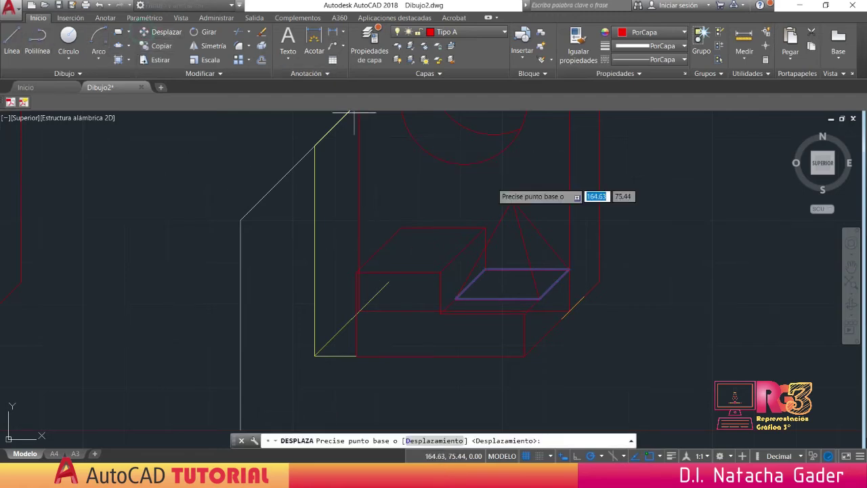
click(570, 269)
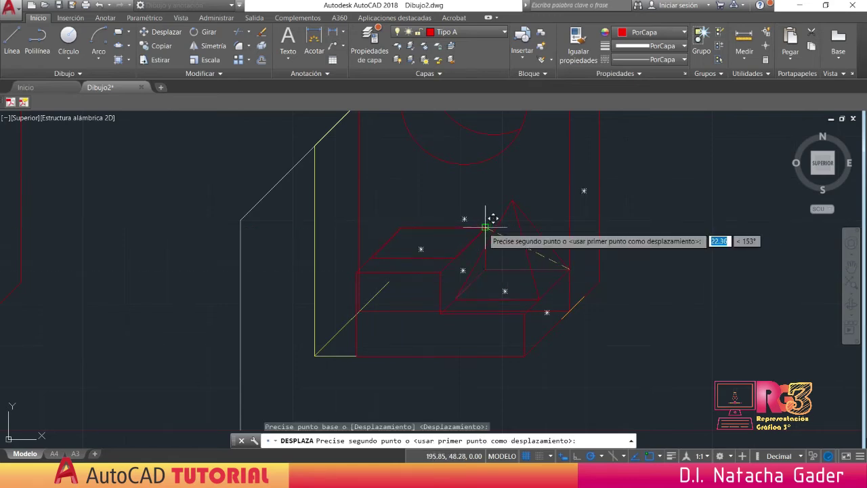
click(485, 226)
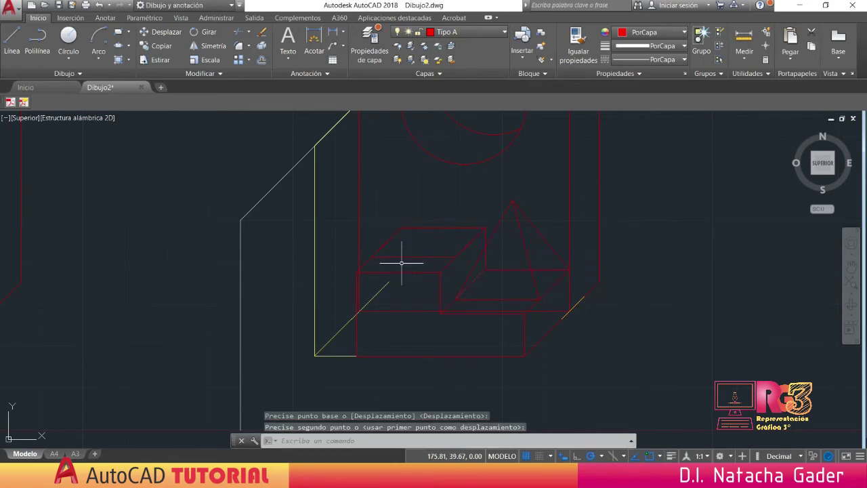
- Try to copy the upper step's parallelogram from its front-left corner about 74 at 0° into the empty area beside the figure
scroll(397, 251, up, 2)
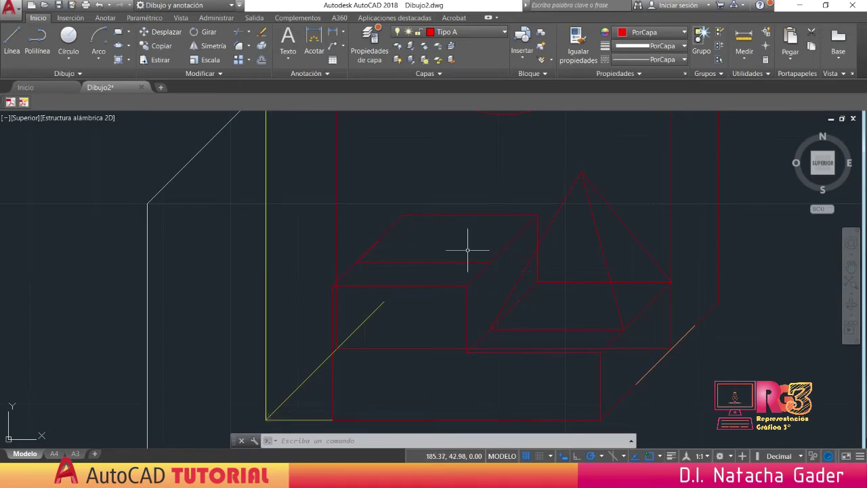
scroll(469, 248, down, 2)
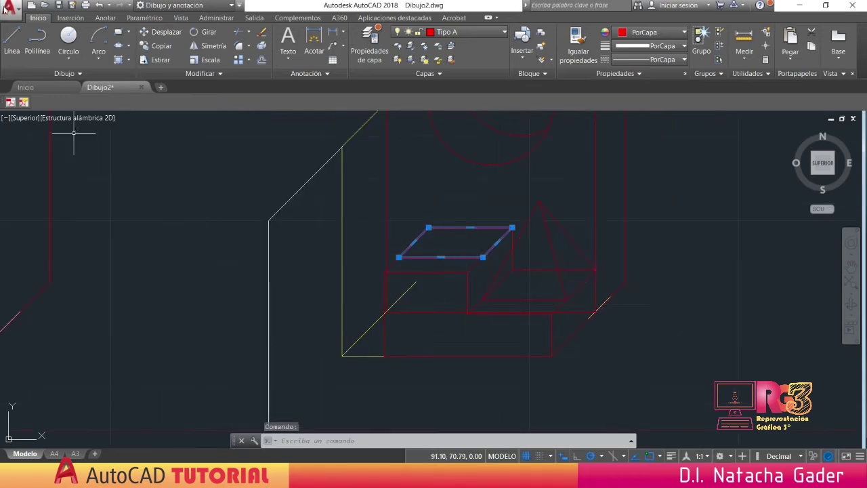
click(144, 46)
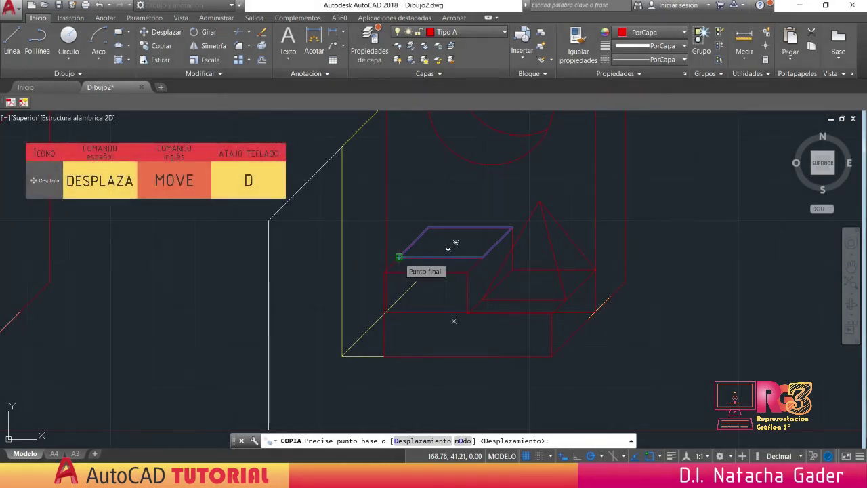
click(400, 257)
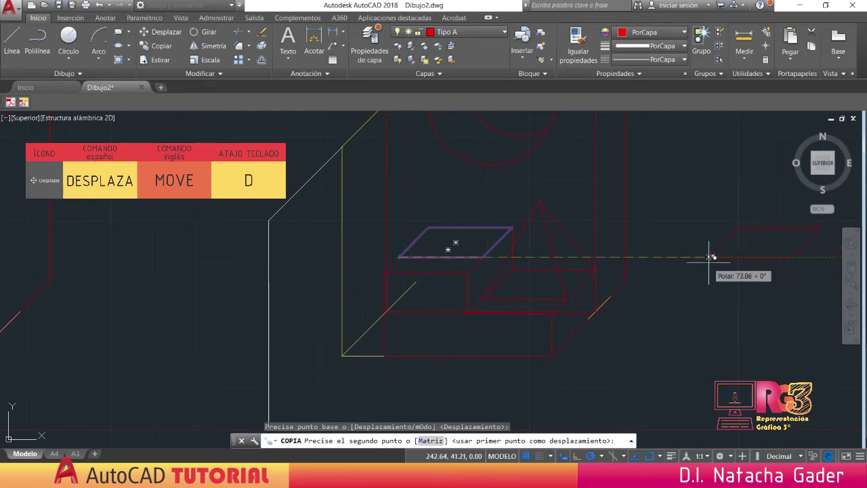
click(712, 257)
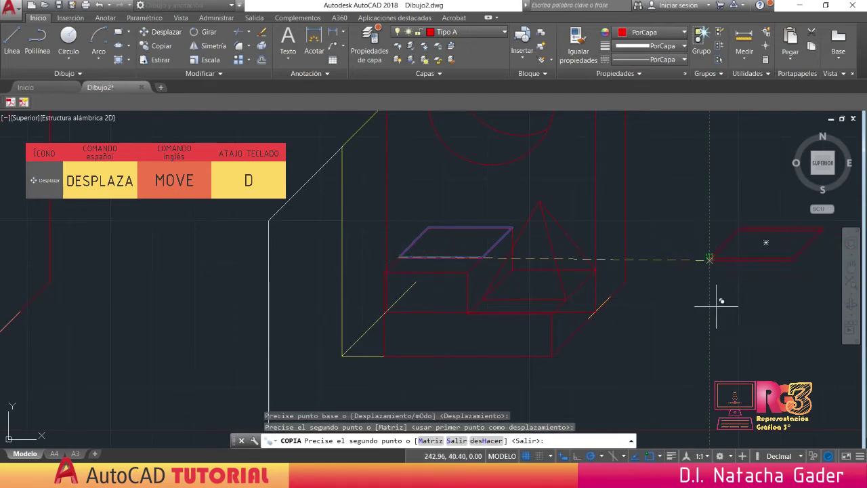
key(Escape)
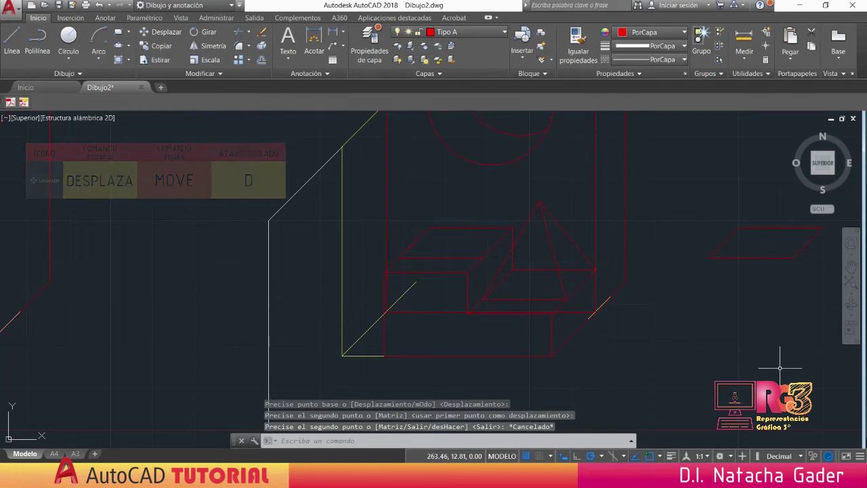
- Copy the upper step's parallelogram from its front-left corner horizontally into the empty area well clear of the figure's right side
mouse_move(784, 368)
middle_down()
mouse_move(790, 310)
mouse_move(510, 317)
mouse_move(521, 319)
middle_up()
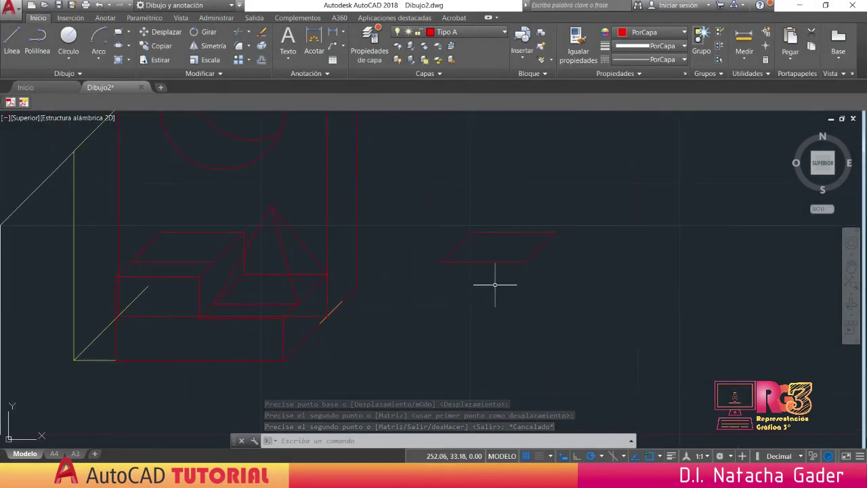
scroll(413, 339, down, 4)
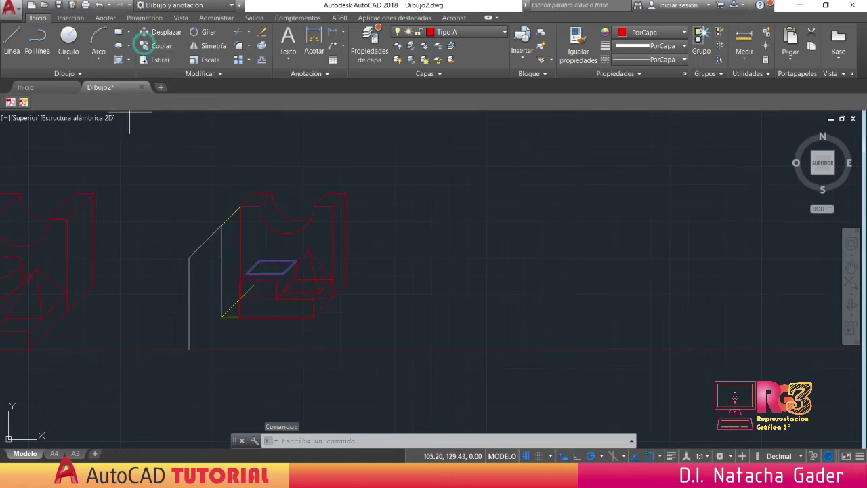
click(143, 45)
click(246, 273)
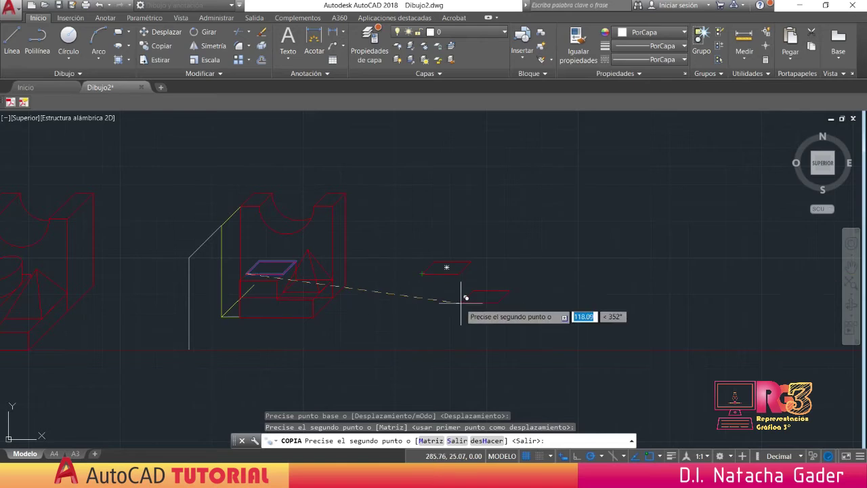
key(Escape)
- Make layer 0 current for drawing on the copied parallelogram
scroll(426, 265, up, 7)
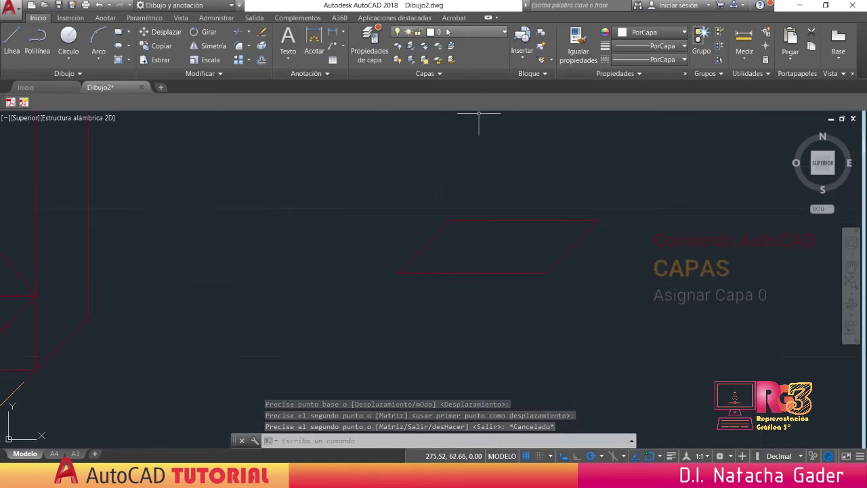
click(450, 32)
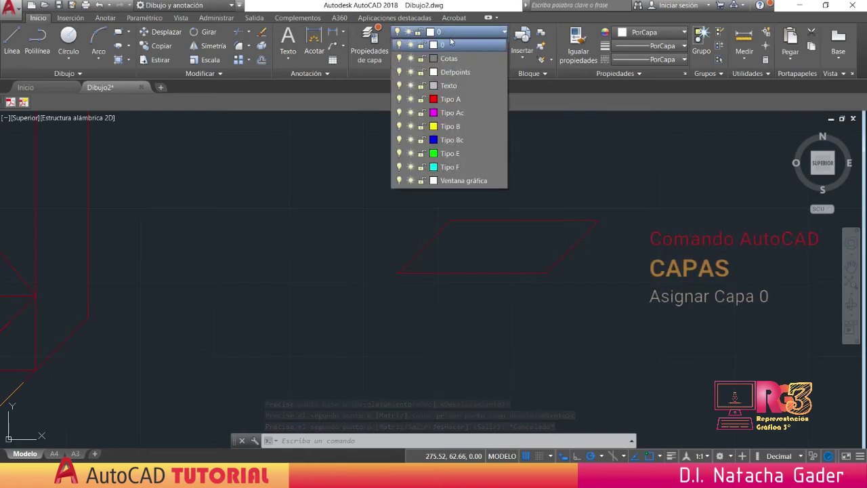
click(449, 45)
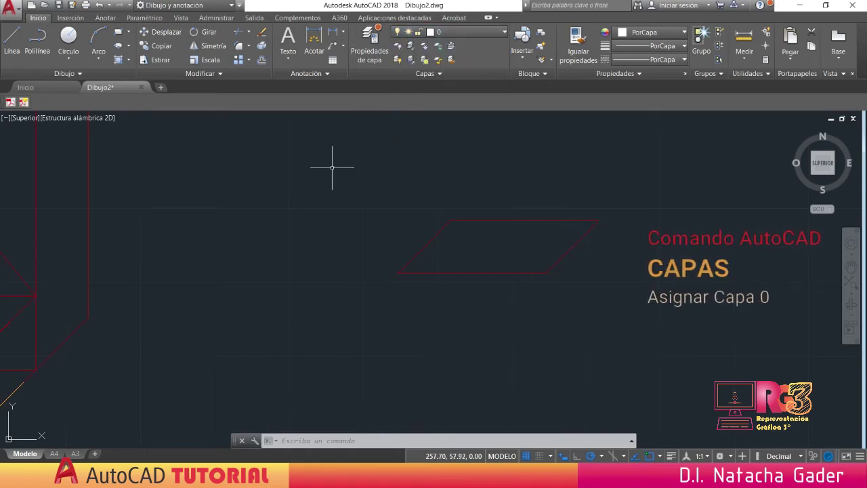
- Draw a polyline from the copied parallelogram's front-left corner 20 down, 20 to the right, and up to its front-right corner
click(36, 54)
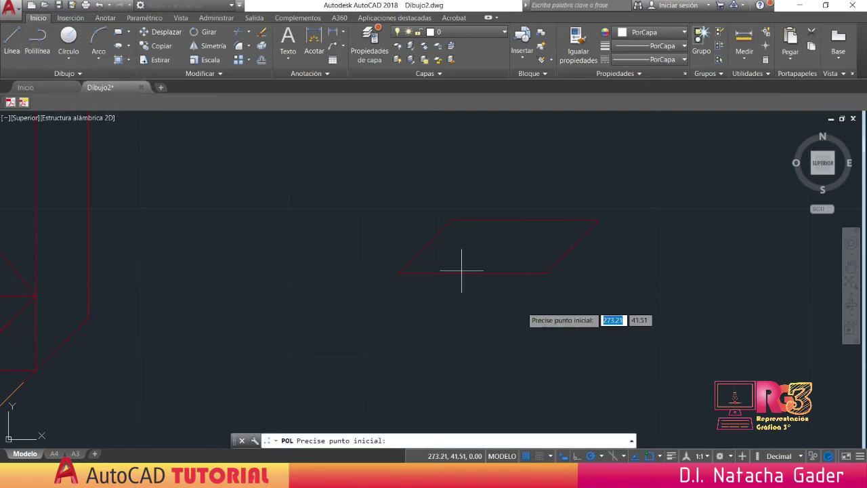
click(398, 273)
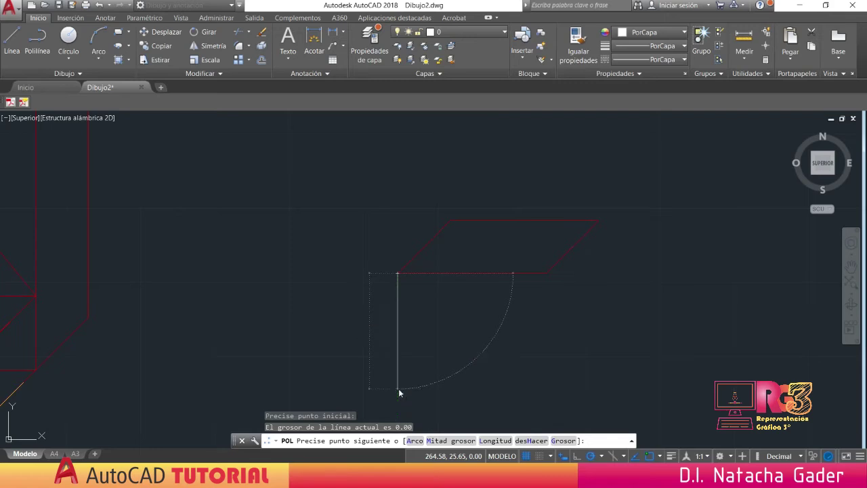
text(20)
key(Return)
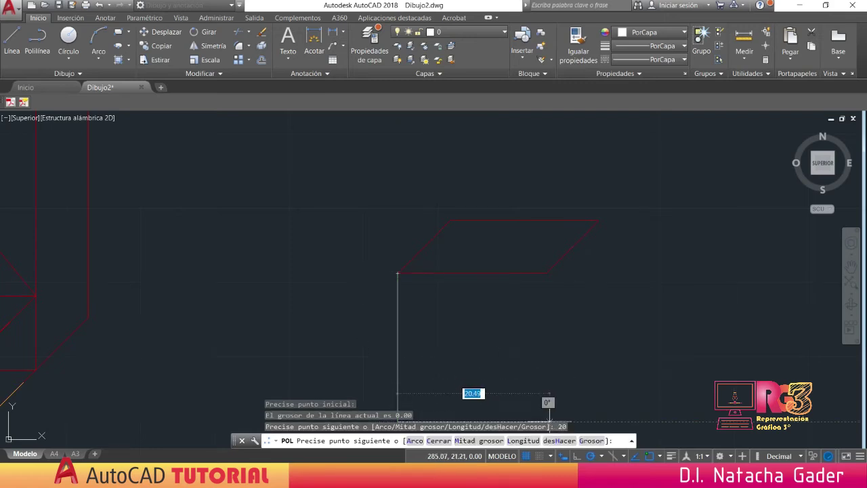
text(2)
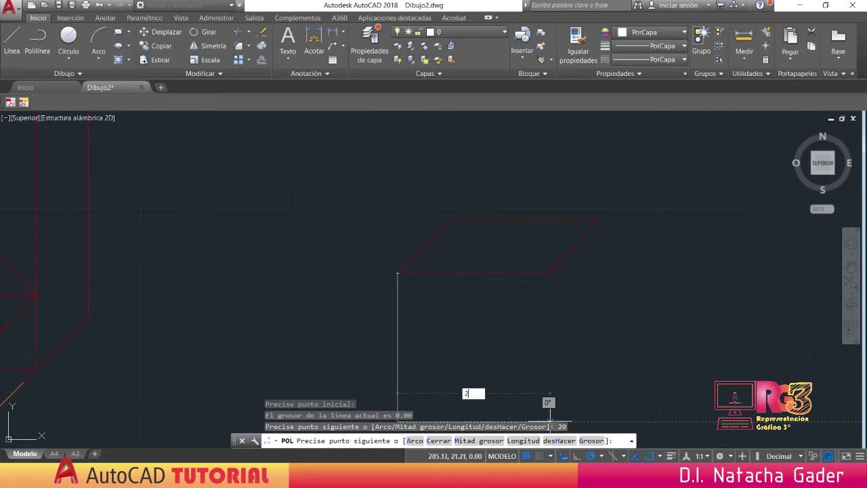
text(0)
key(Return)
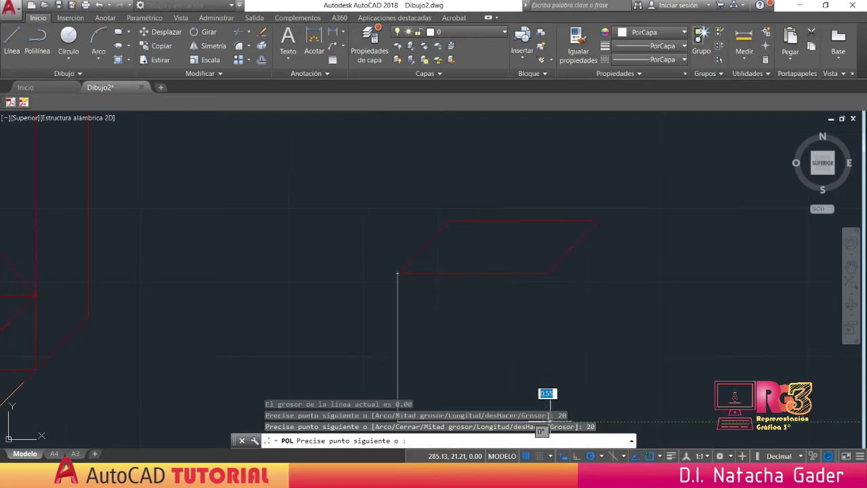
click(546, 273)
- Draw both diagonals of the square below the copied parallelogram with polylines from corner to corner
mouse_move(503, 321)
middle_down()
mouse_move(505, 306)
mouse_move(470, 256)
middle_up()
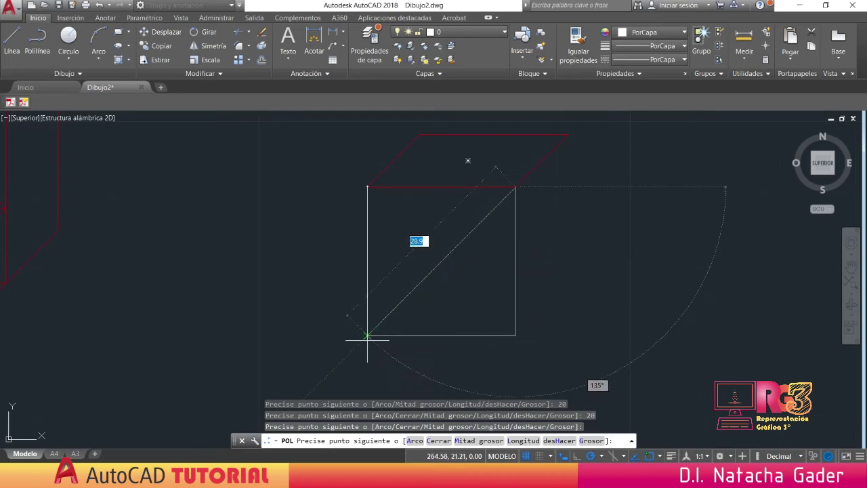
click(368, 336)
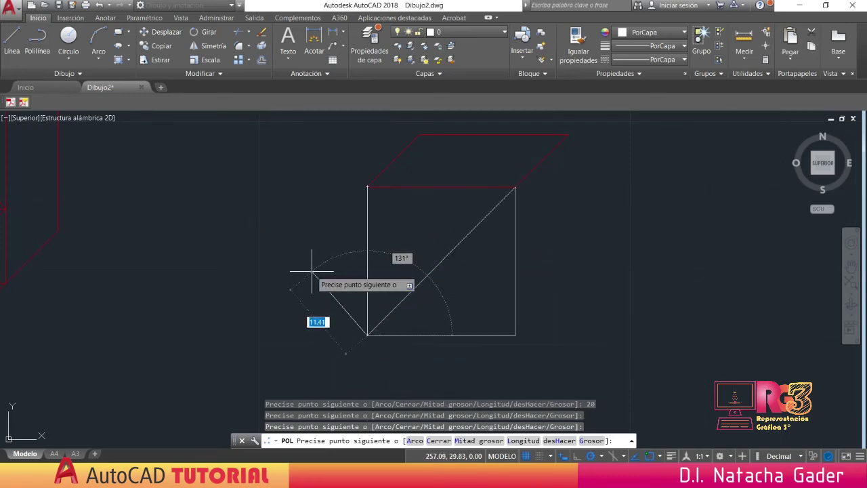
key(Escape)
text(POL)
key(Return)
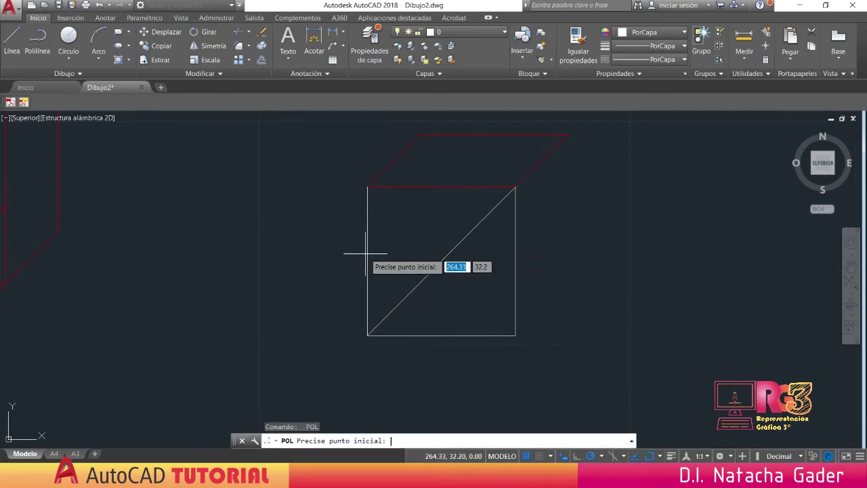
click(367, 187)
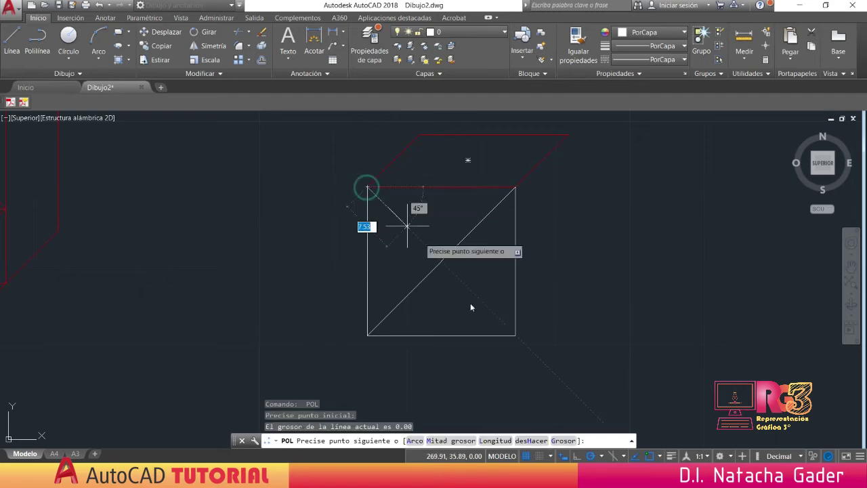
click(515, 334)
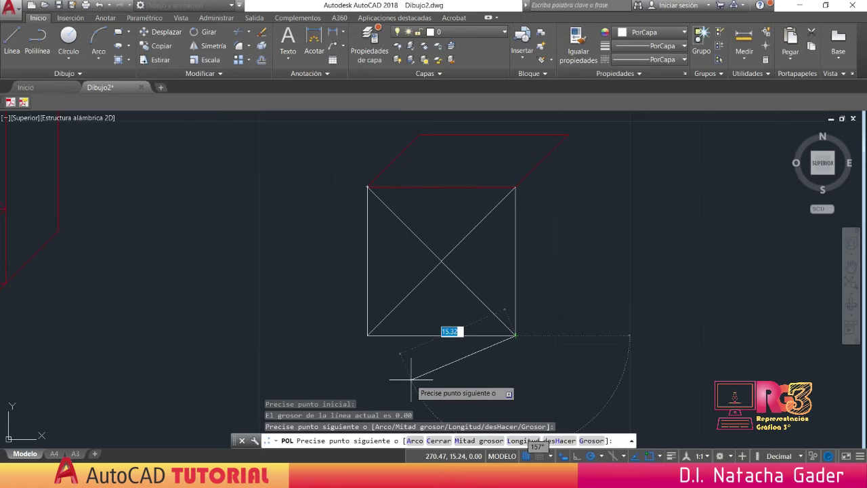
key(Escape)
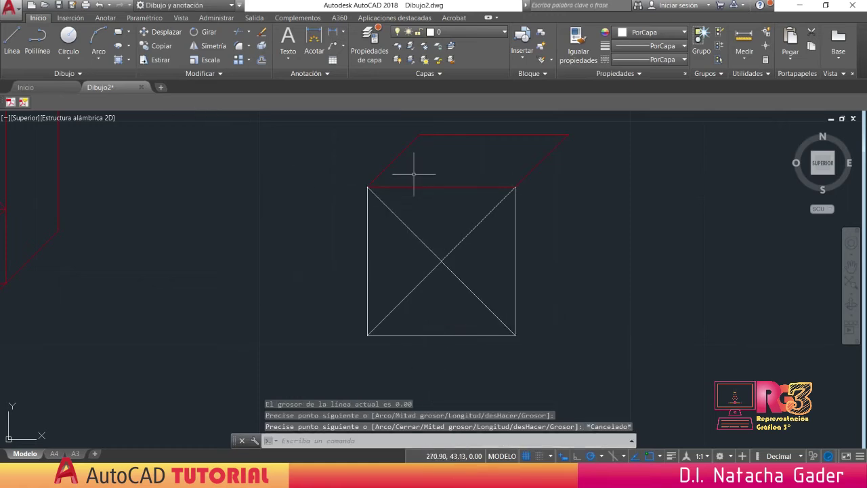
- Draw a circle inscribed in the square, centred where the diagonals cross and reaching the midpoint of the upper edge
click(67, 42)
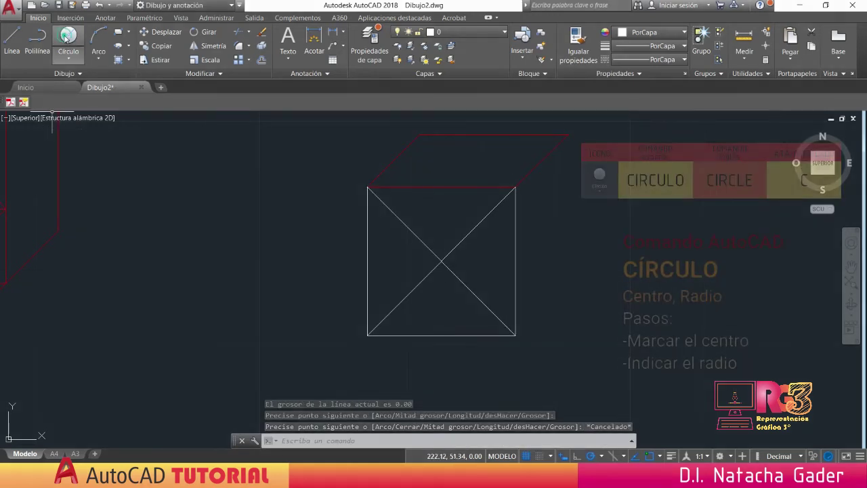
click(442, 260)
click(441, 185)
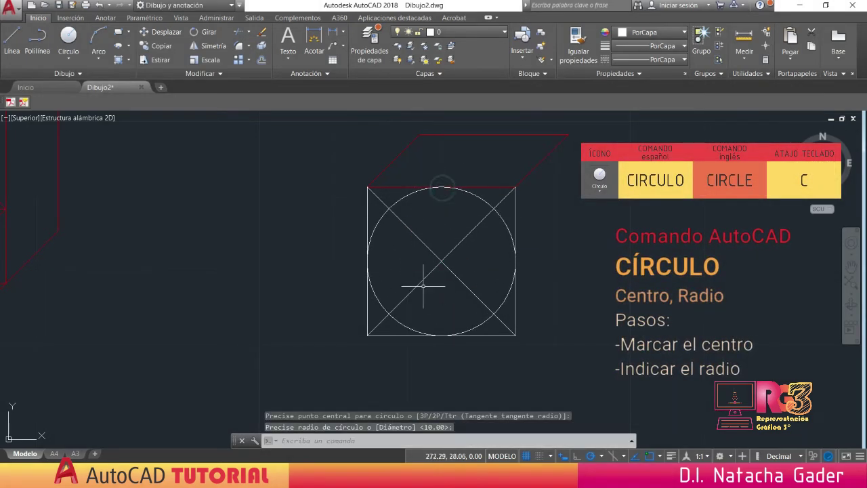
- Draw a line from the circle's upper-right crossing with the diagonal vertically to the parallelogram's front edge, continuing at 45° to its back edge
click(10, 42)
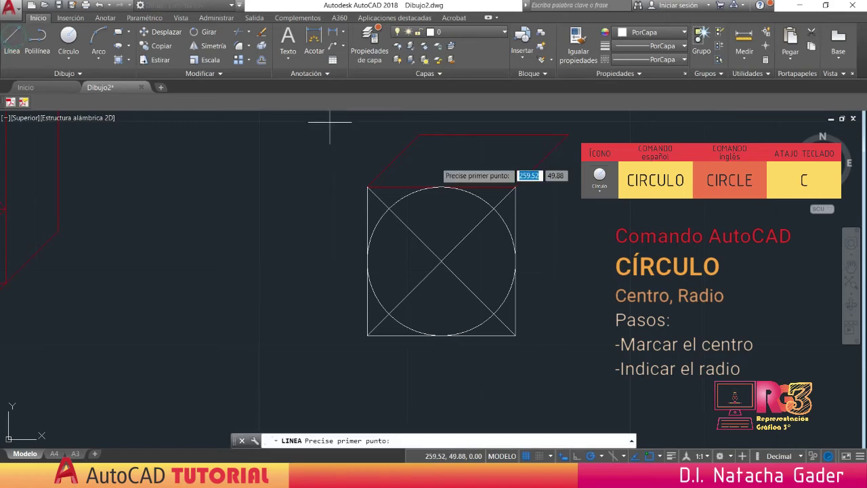
click(494, 209)
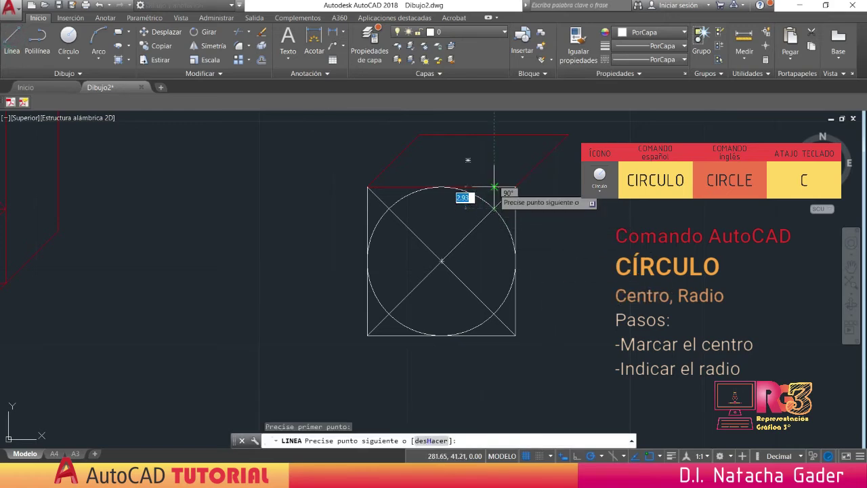
click(494, 187)
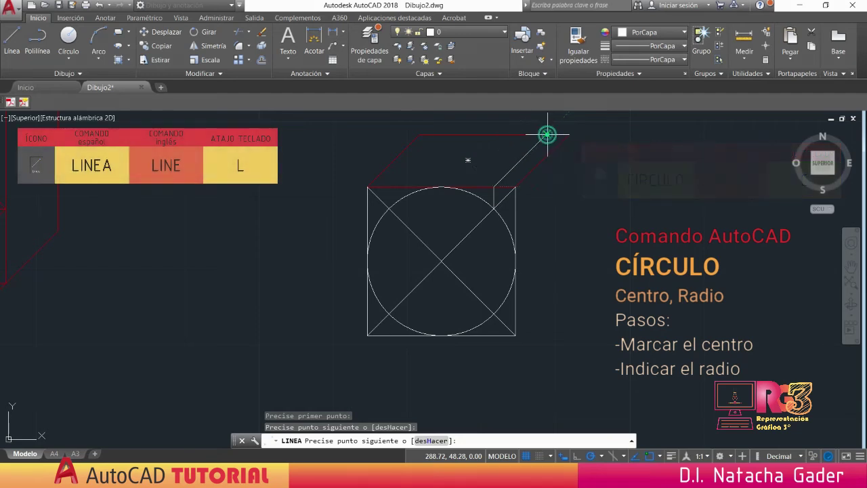
click(547, 136)
key(Escape)
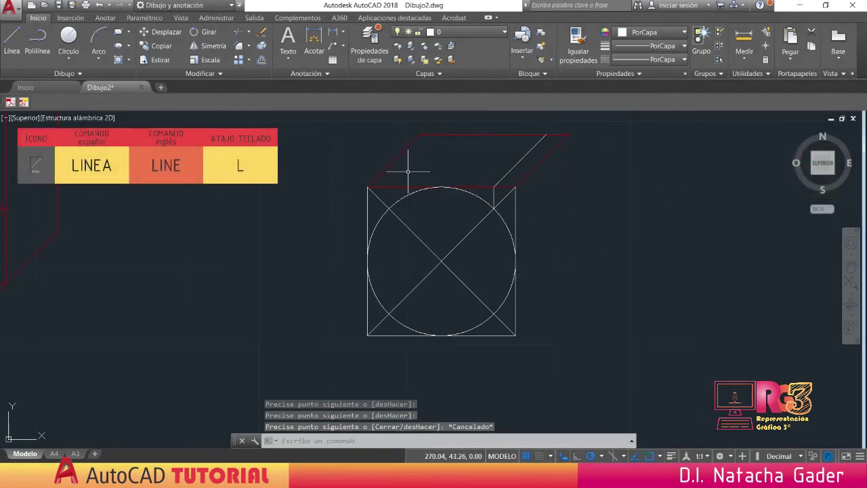
- Draw a line from the circle's upper-left crossing with the diagonal vertically to the parallelogram's front edge, continuing at 45° to its back edge
key(Return)
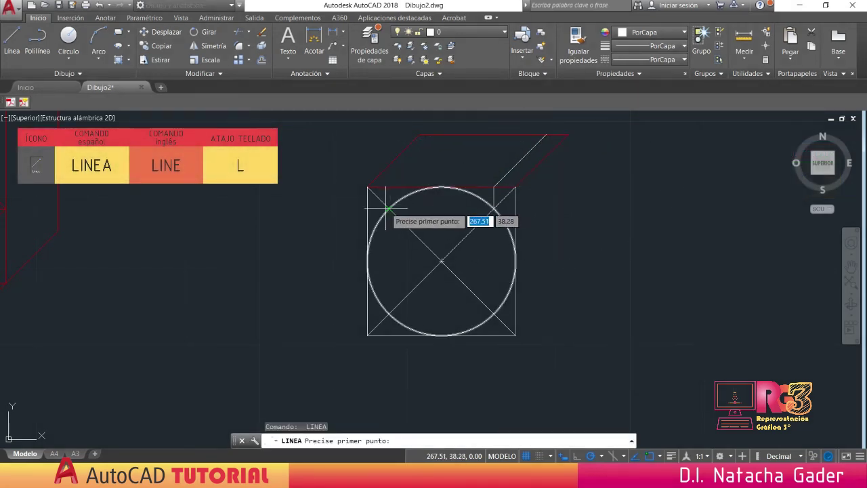
click(389, 187)
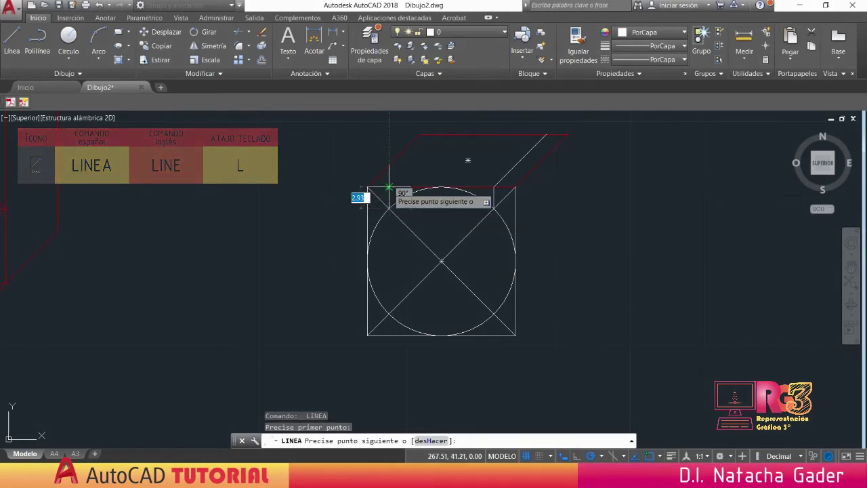
click(442, 134)
key(Escape)
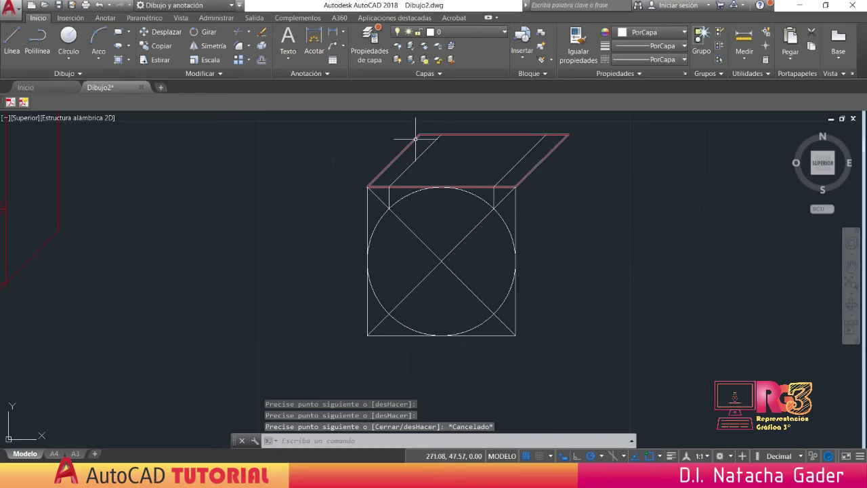
- Draw the parallelogram's two diagonals, joining back-left to front-right and front-left to back-right corners
key(Return)
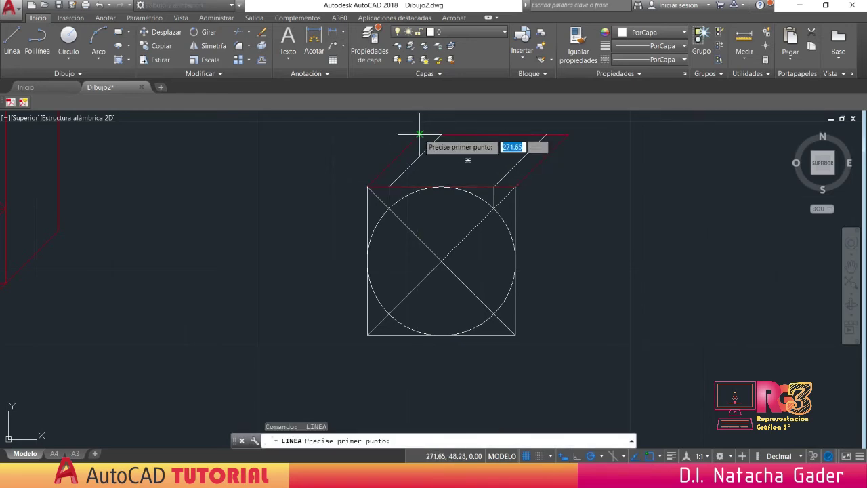
click(419, 134)
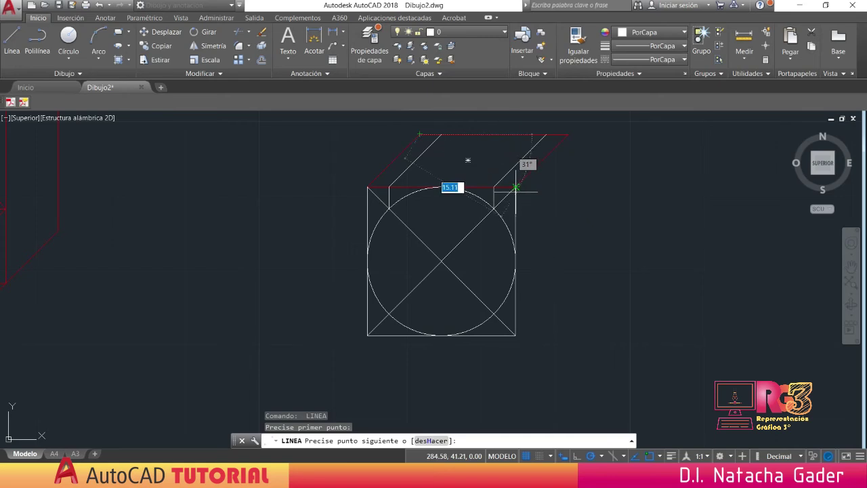
click(515, 187)
key(Escape)
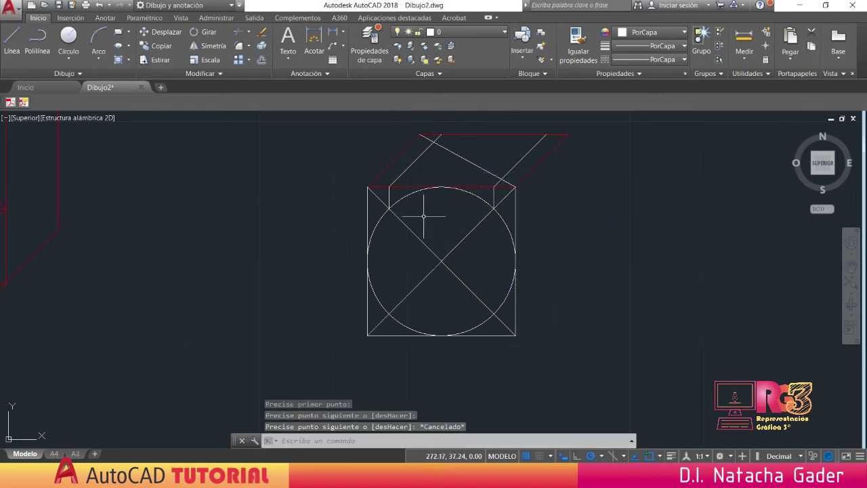
key(Return)
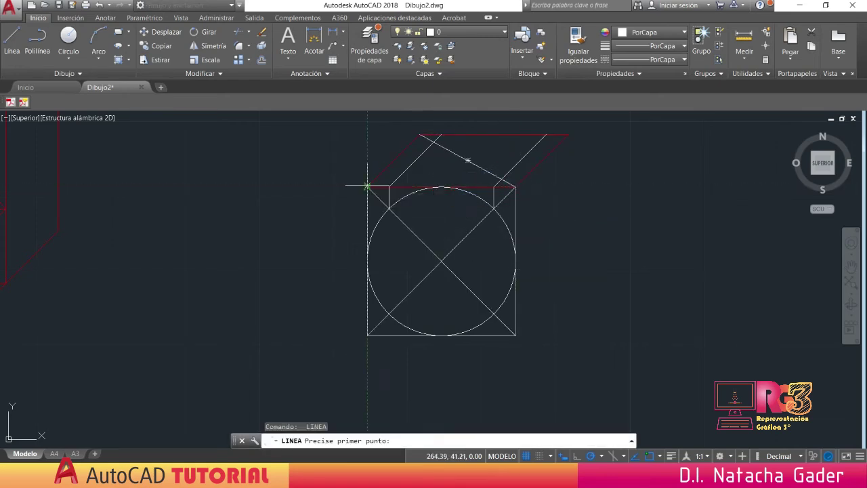
click(367, 186)
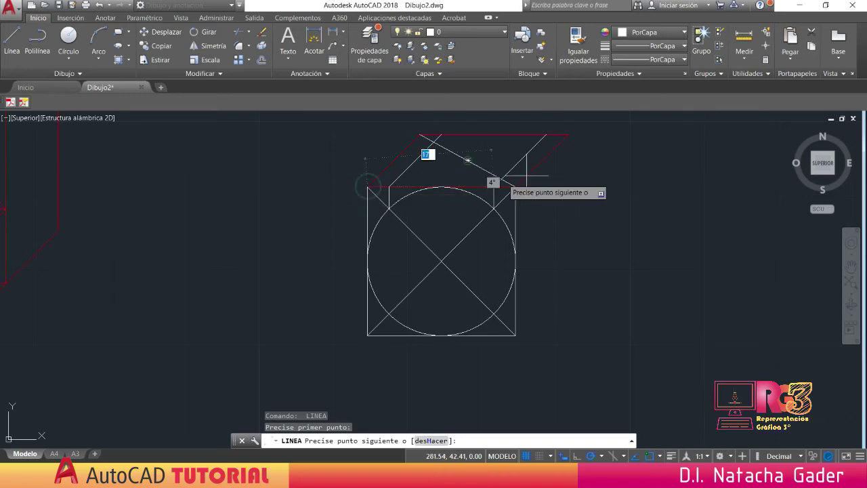
click(568, 134)
key(Escape)
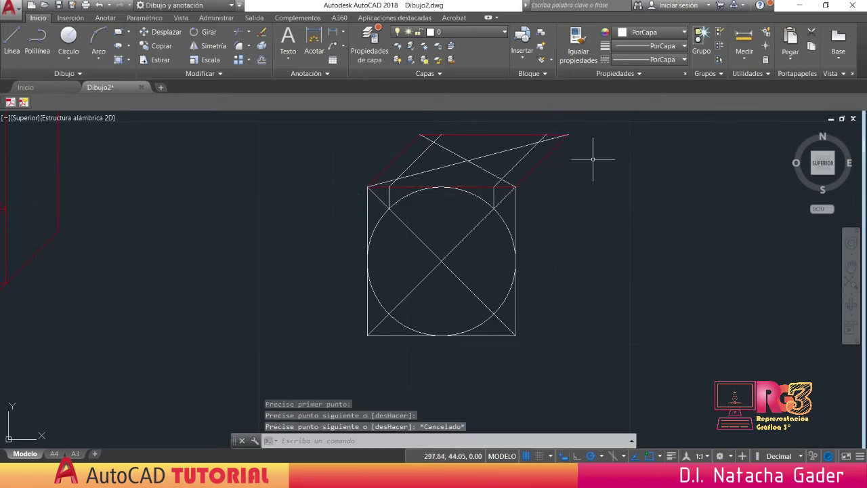
- Copy the right-hand 45° line inside the parallelogram from its lower end to the midpoint of the front edge
click(509, 170)
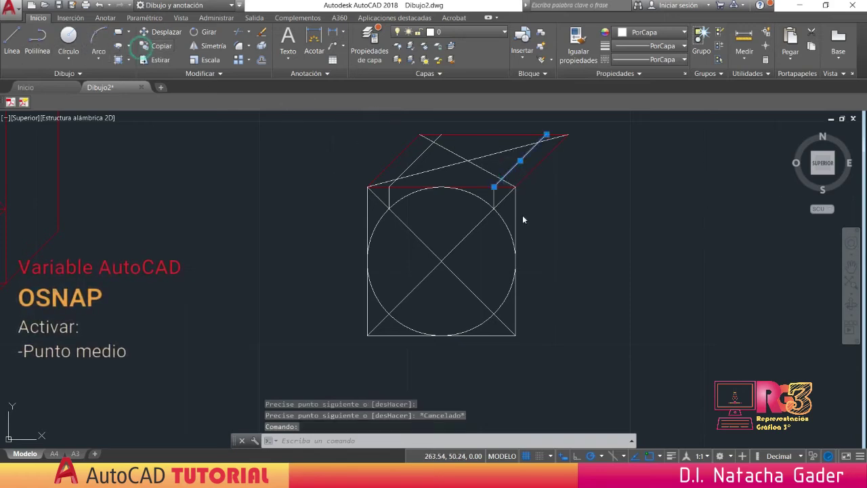
click(157, 46)
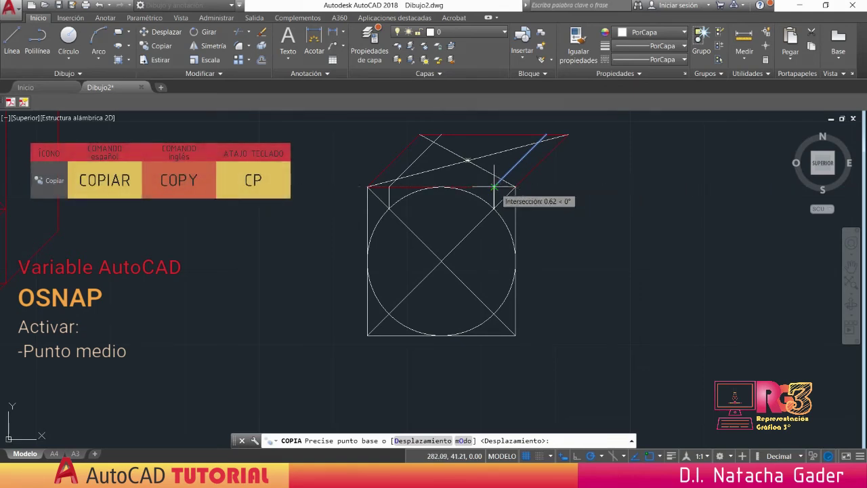
click(499, 183)
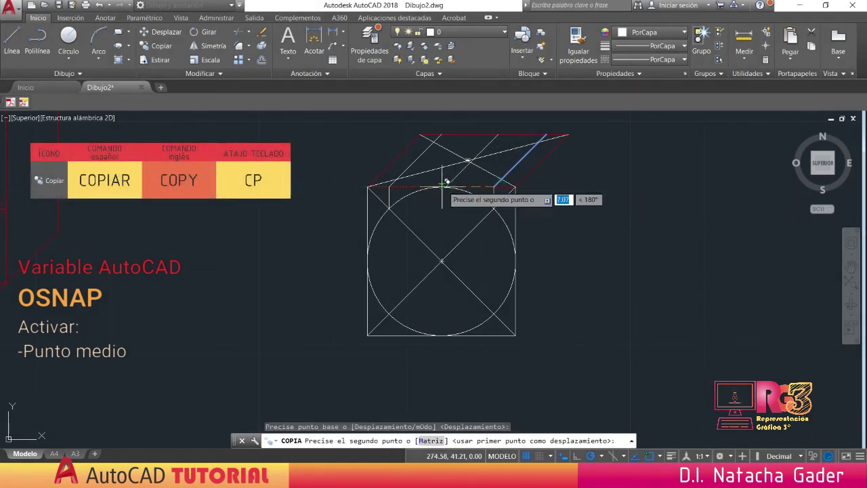
click(442, 186)
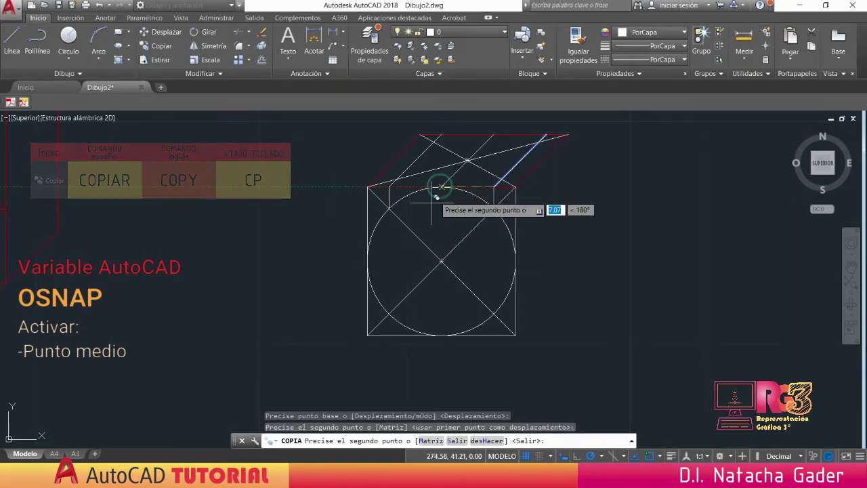
key(Escape)
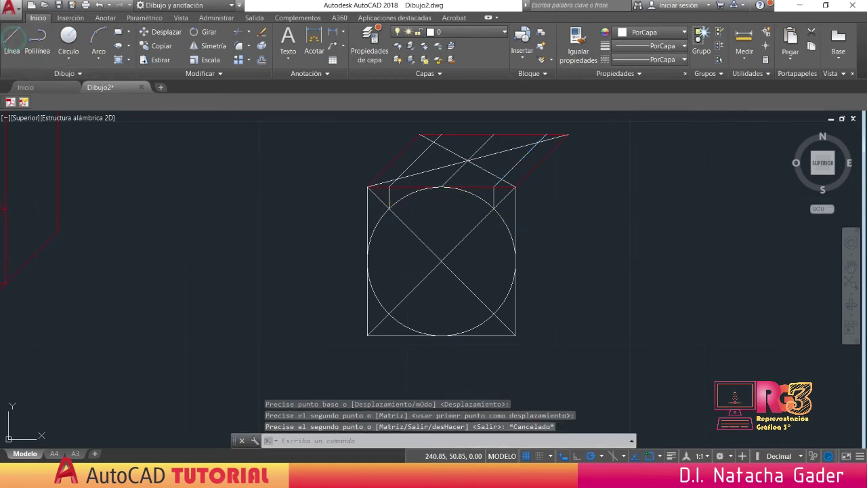
- Draw a horizontal line across the parallelogram through its centre, joining the midpoints of its two slanted sides
click(13, 41)
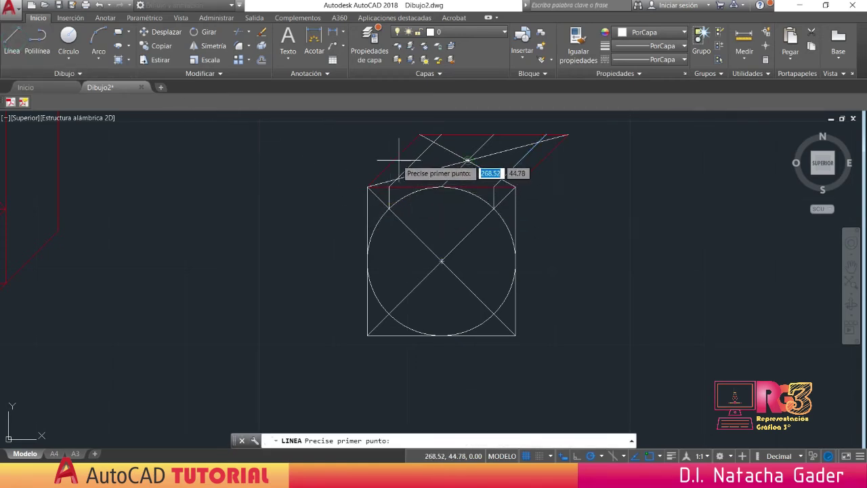
click(657, 457)
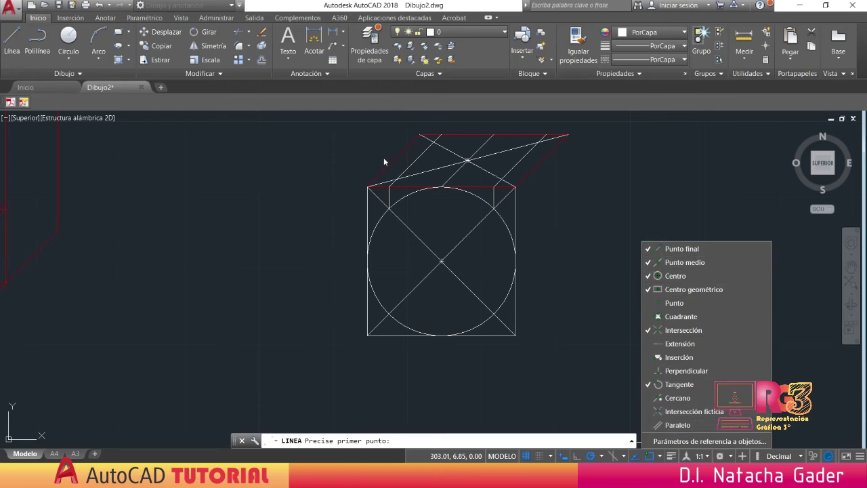
click(344, 165)
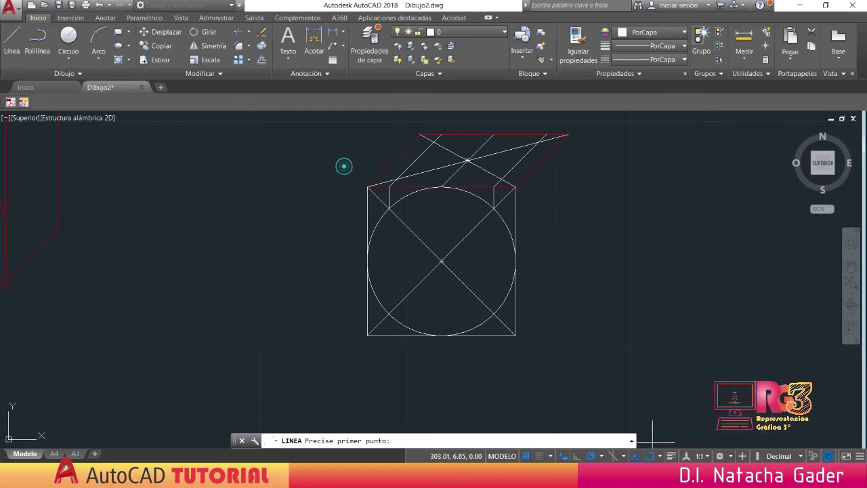
click(393, 160)
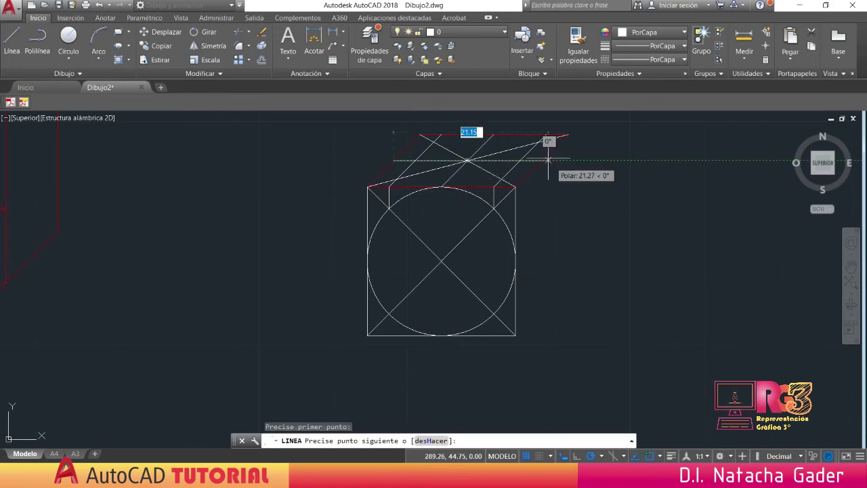
click(542, 161)
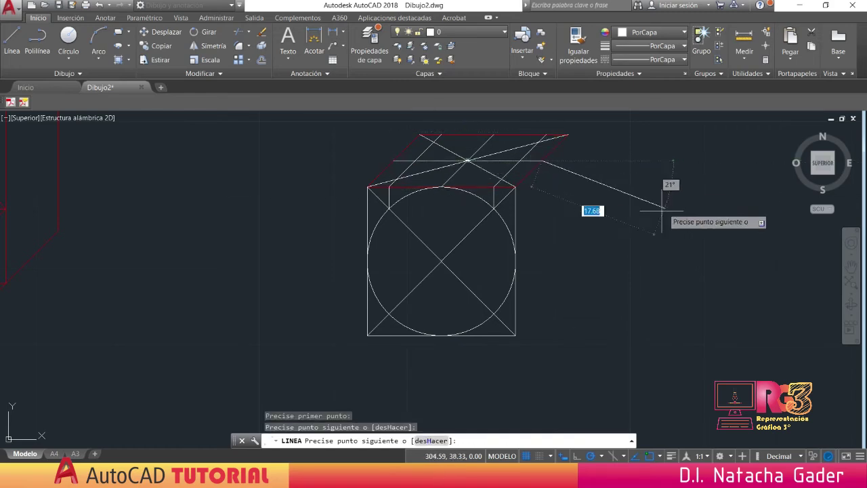
key(Escape)
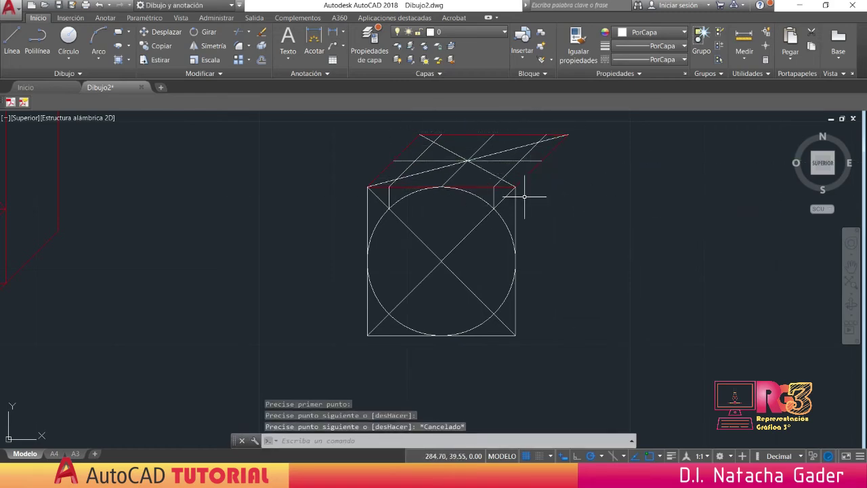
- Draw a closed fit-point spline counterclockwise from the front edge's midpoint through the parallelogram's other edge midpoints and the diagonals' crossings with the outer 45° lines
middle_drag(578, 178, 572, 252)
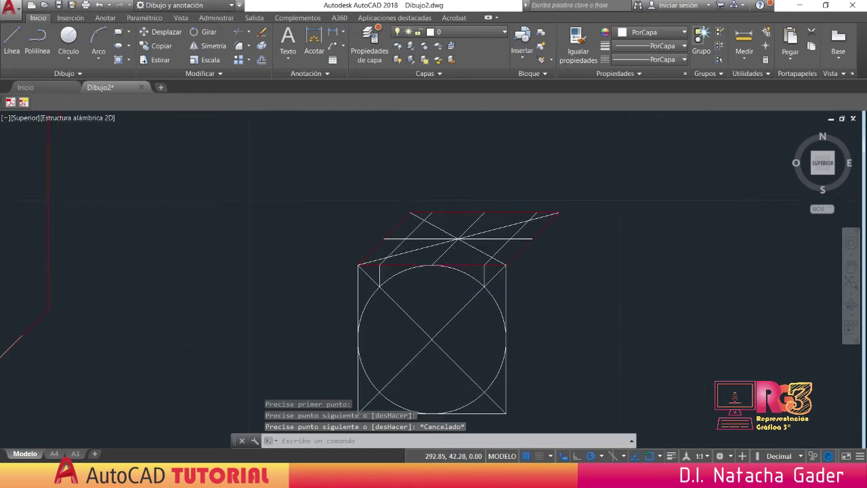
scroll(411, 248, up, 4)
scroll(406, 247, up, 2)
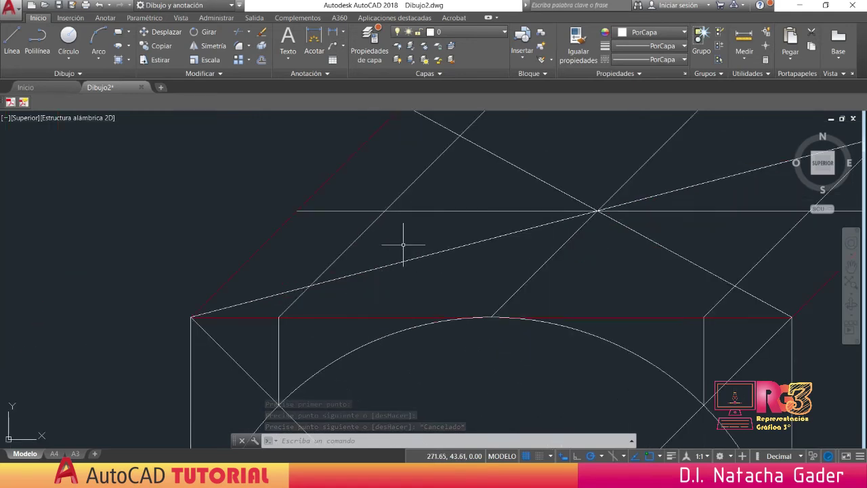
scroll(401, 244, down, 2)
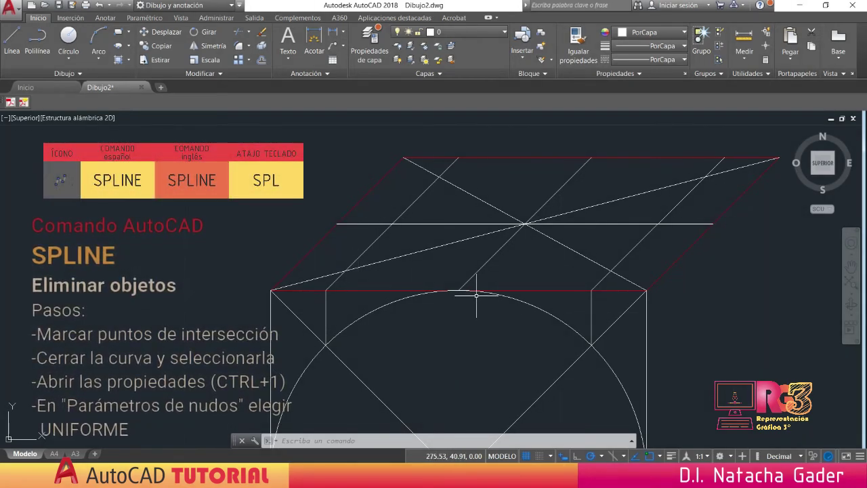
click(75, 74)
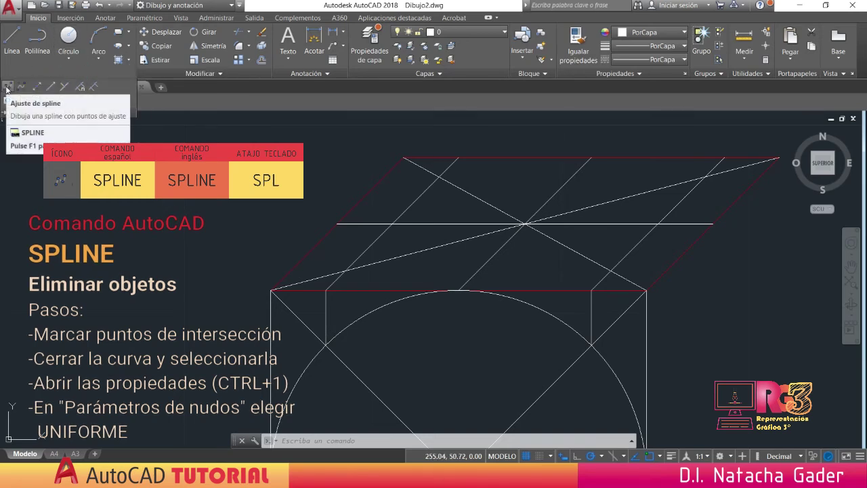
click(7, 88)
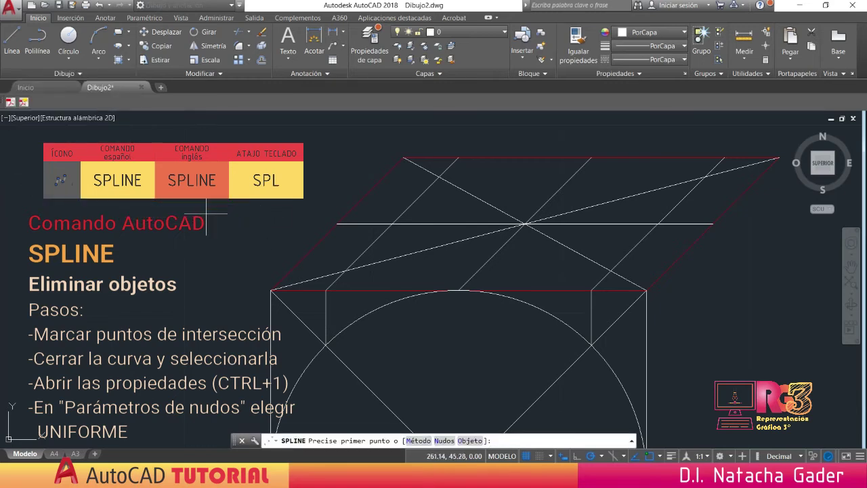
click(459, 290)
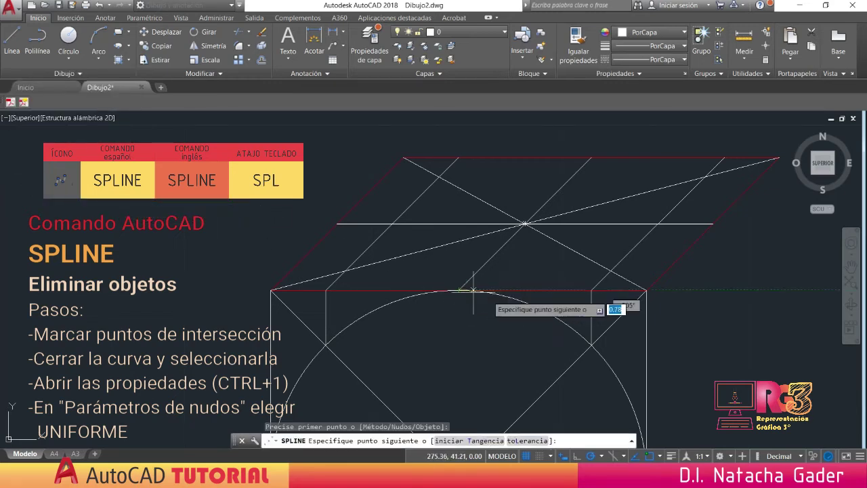
click(612, 271)
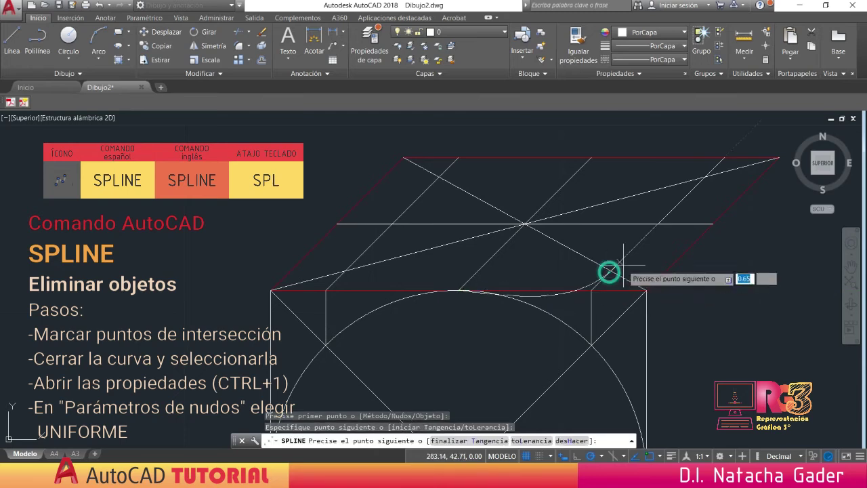
click(713, 222)
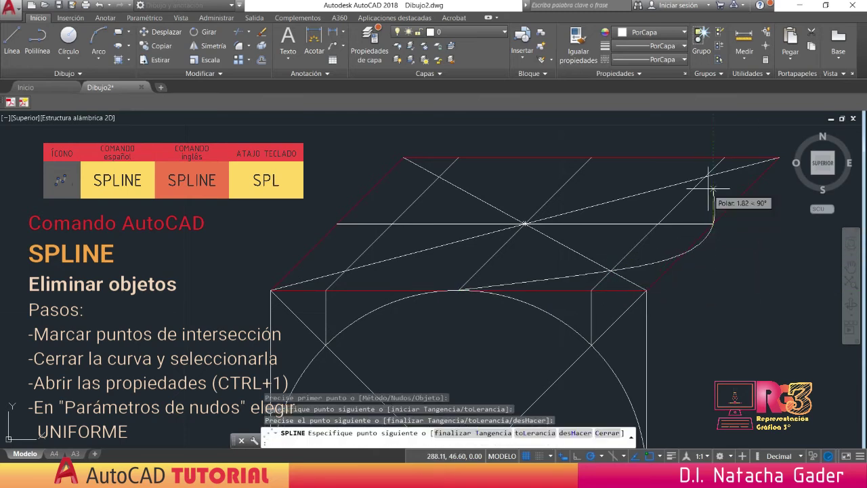
click(705, 176)
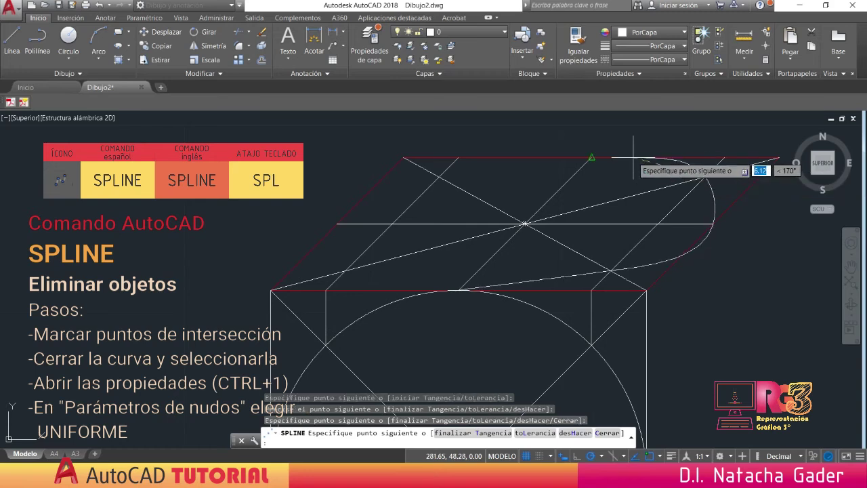
click(592, 157)
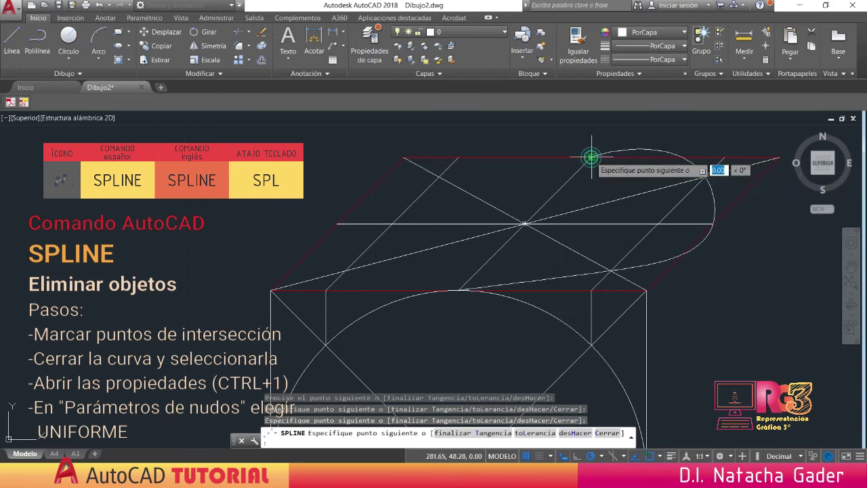
click(439, 176)
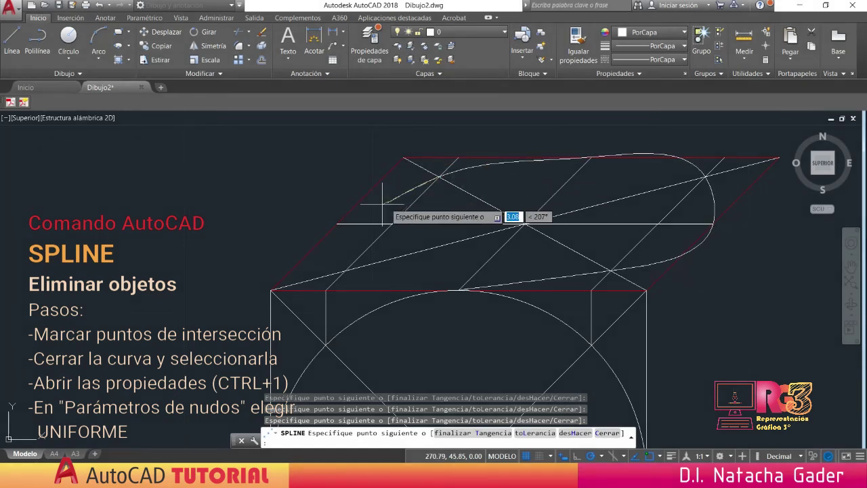
click(338, 222)
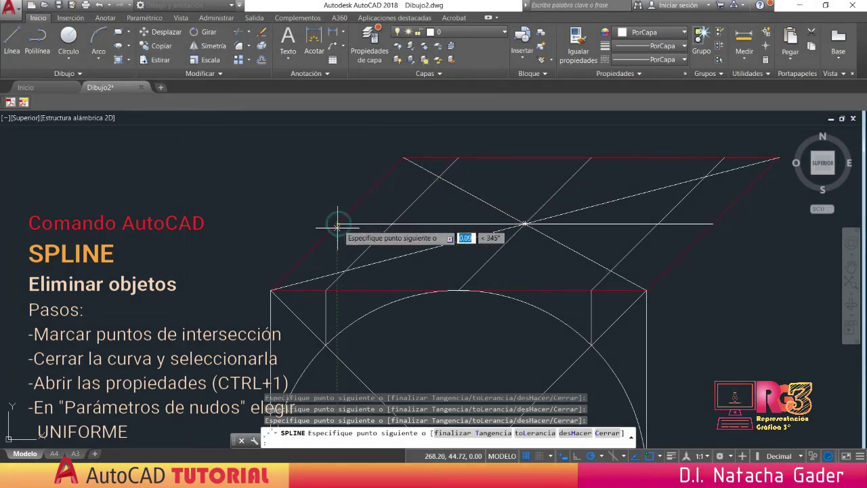
click(345, 269)
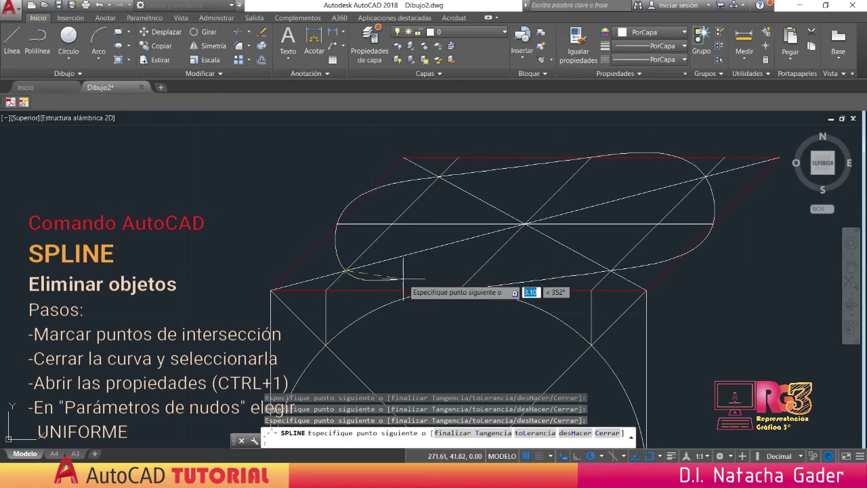
key(Return)
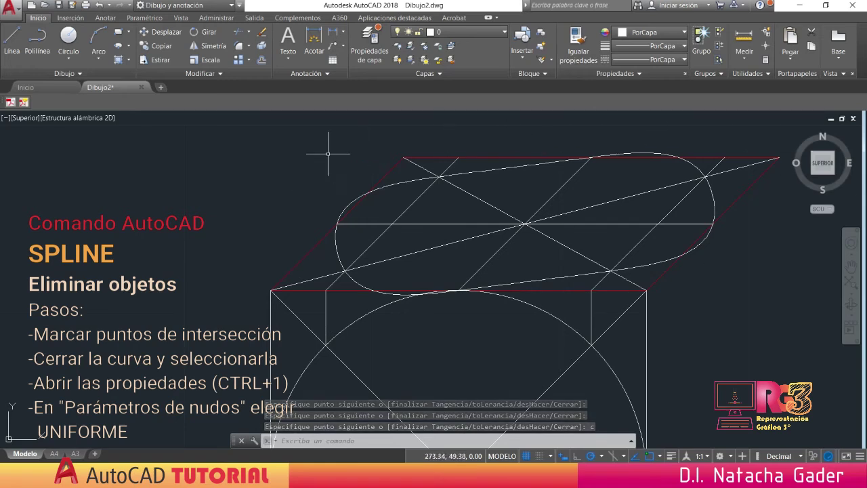
- Set the spline's knot parametrization to Uniforme in its properties, and close the properties
click(347, 203)
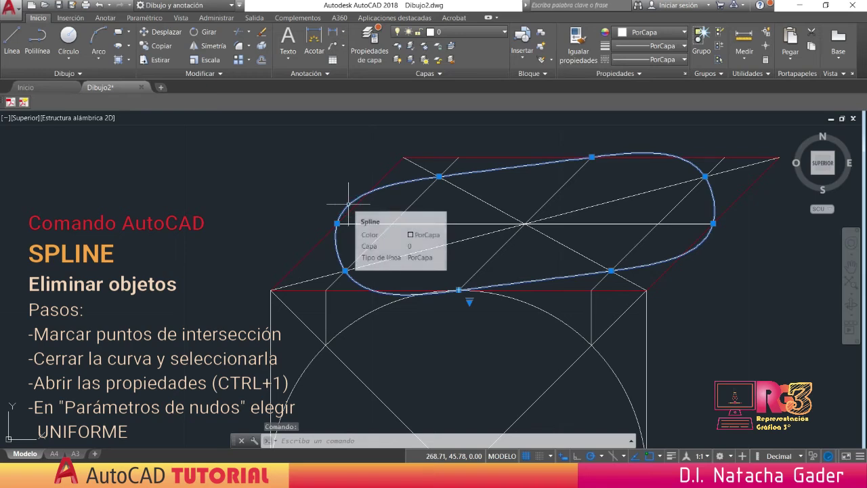
right_click(349, 203)
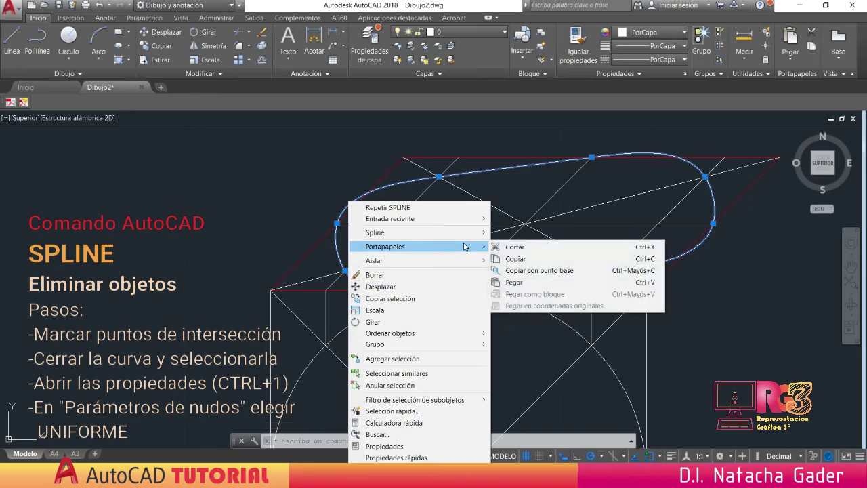
click(455, 446)
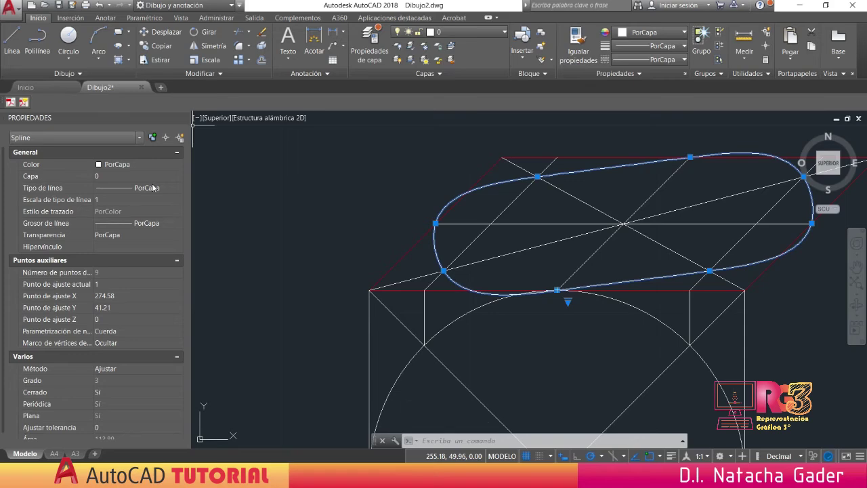
key(ctrl+1)
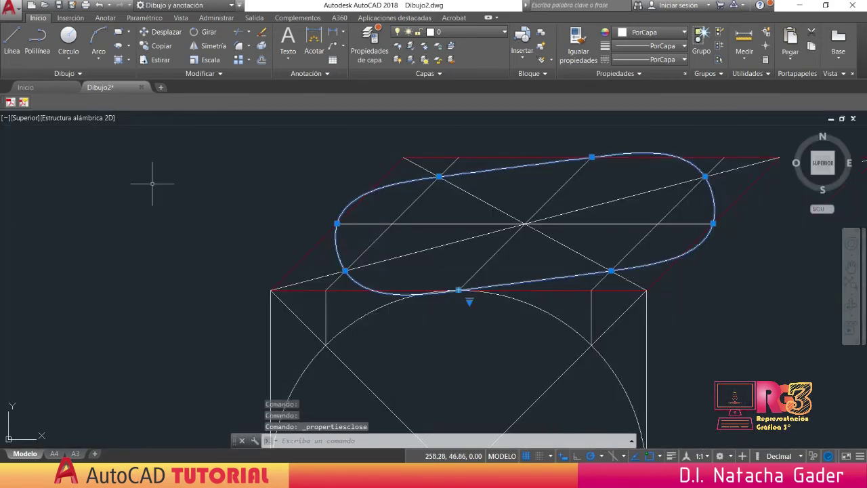
key(ctrl+1)
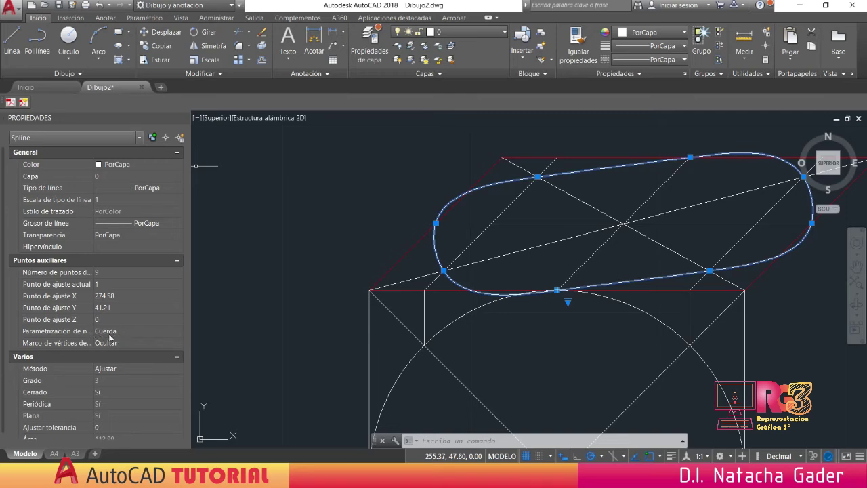
click(166, 333)
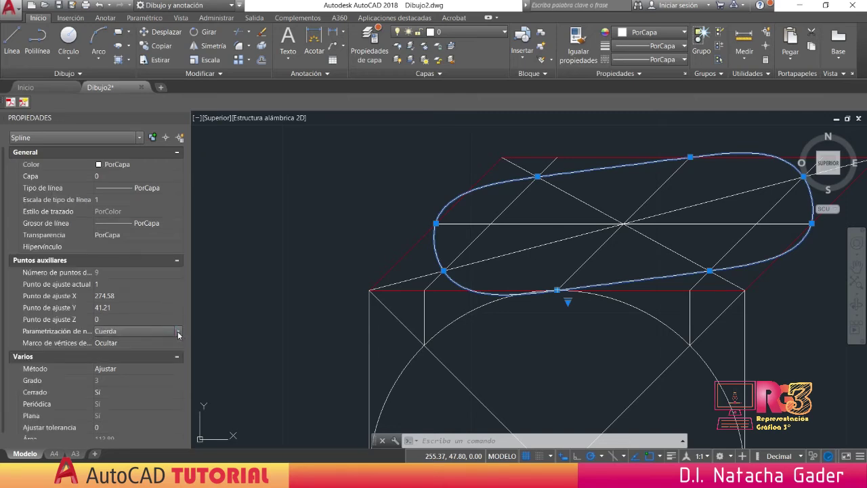
click(178, 332)
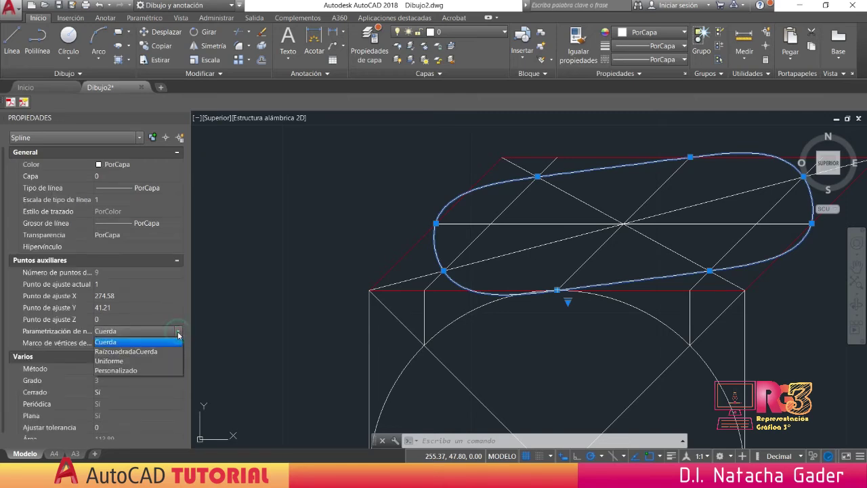
click(121, 362)
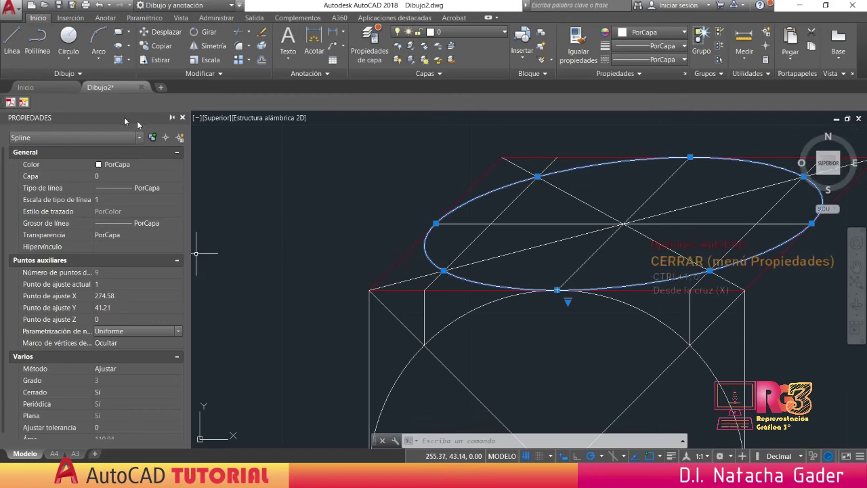
click(183, 119)
- Copy the spline 10 units vertically upward, using the right end of the horizontal centre line as base point
scroll(186, 212, down, 4)
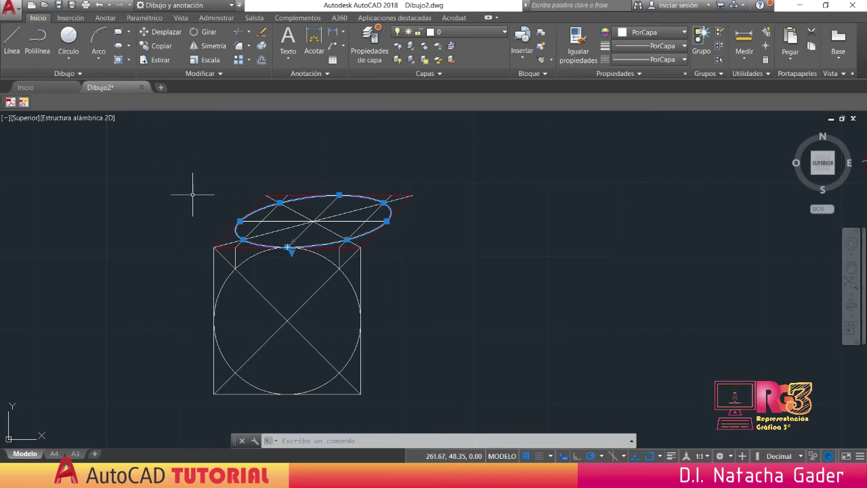
mouse_move(193, 194)
middle_down()
mouse_move(224, 252)
mouse_move(218, 281)
middle_up()
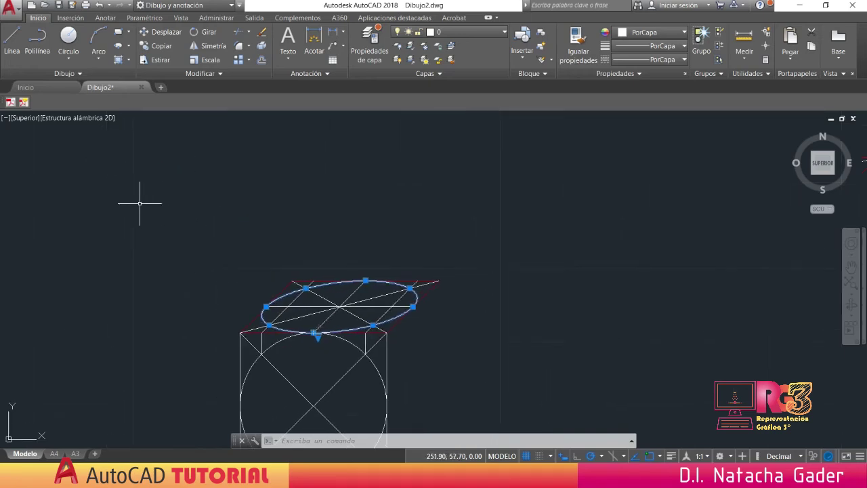
click(143, 46)
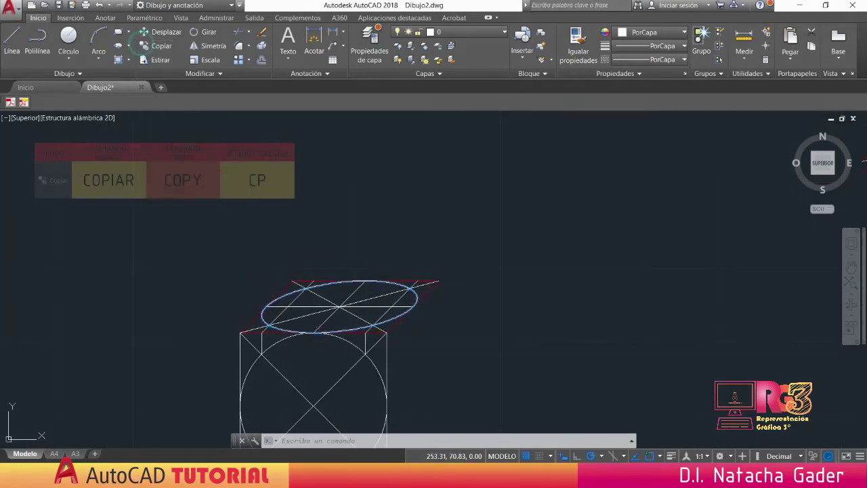
click(413, 304)
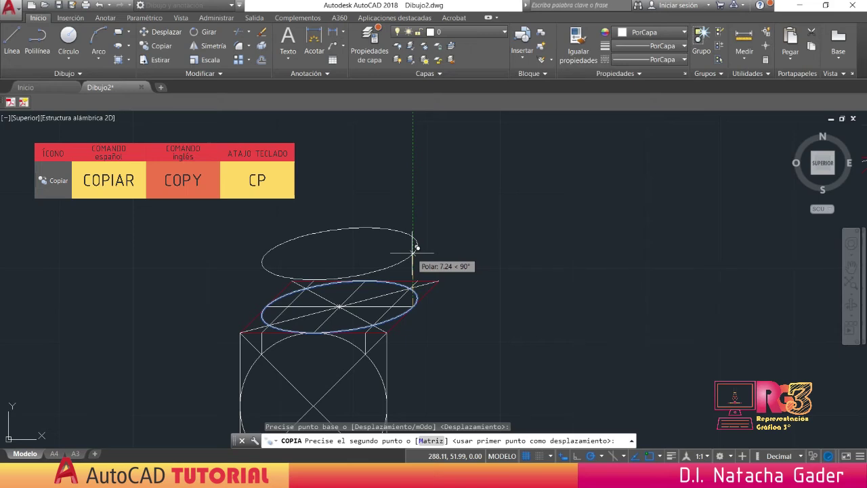
text(10)
key(Return)
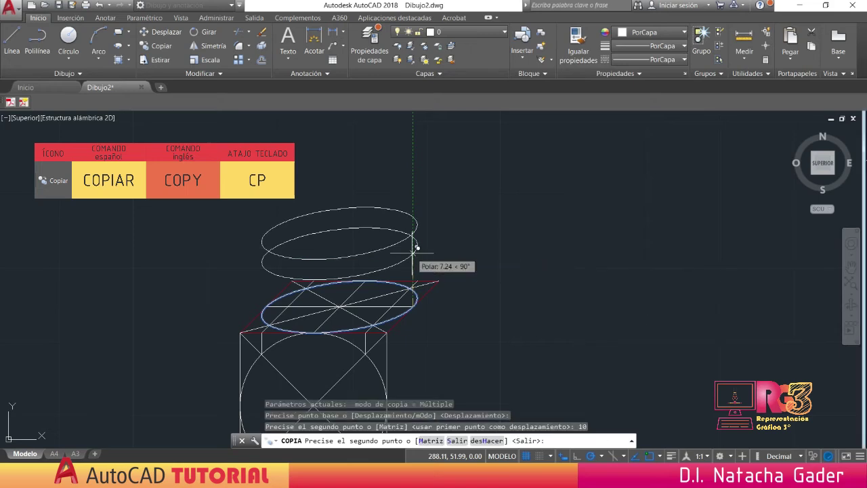
key(Escape)
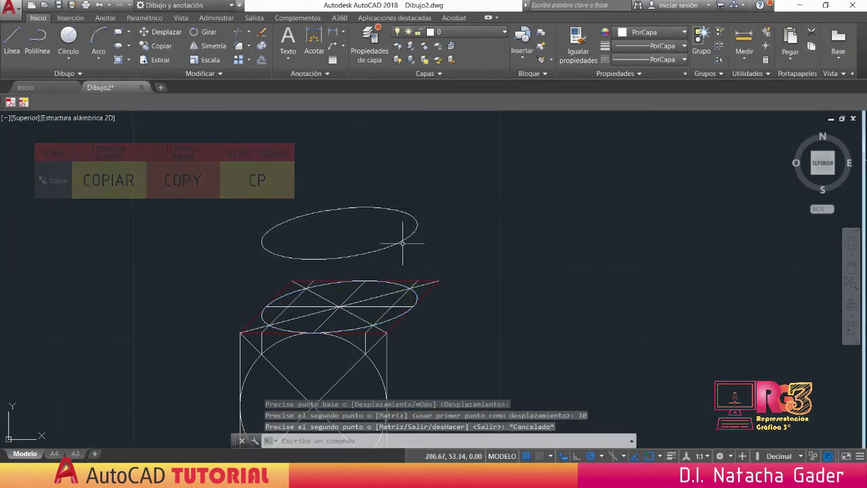
- Draw a vertical line from the lower spline's front-left diagonal crossing up to the matching point on the copied spline
click(11, 42)
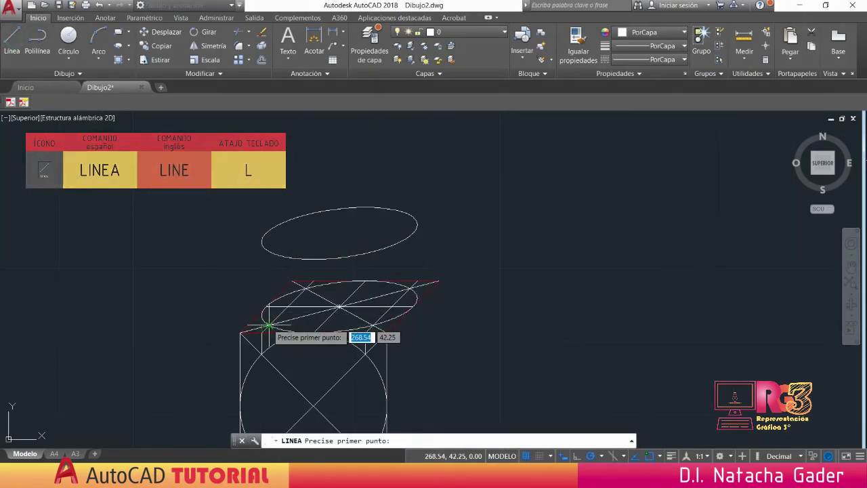
click(270, 327)
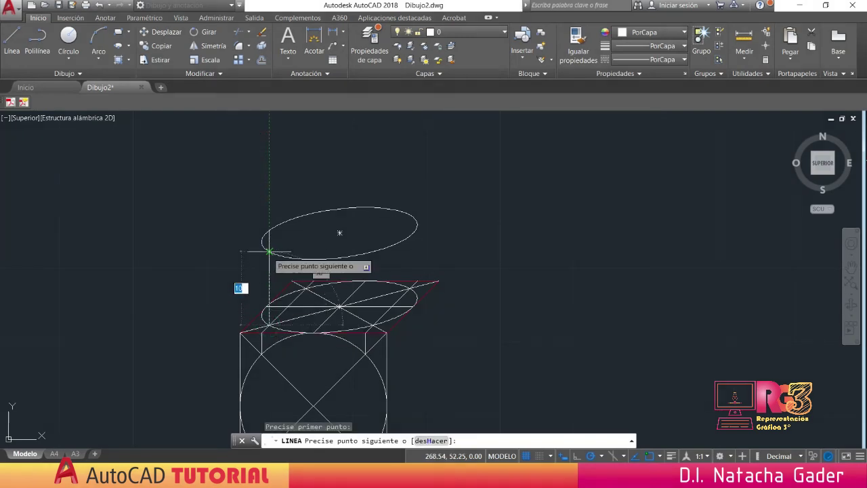
click(269, 252)
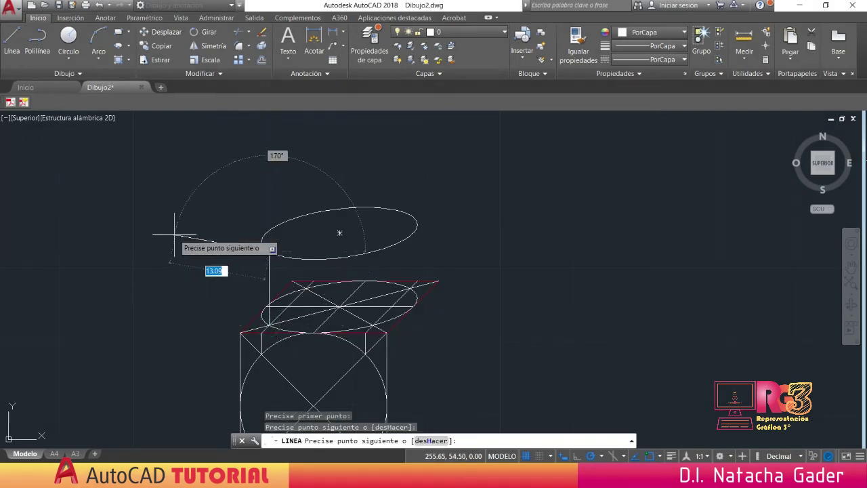
key(Escape)
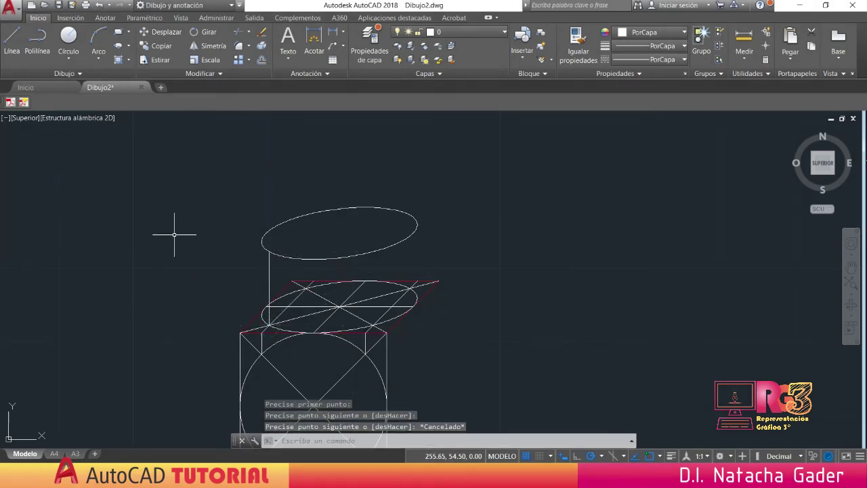
- Move the vertical line by its upper end to the copied spline's leftmost point so it runs along both splines' left extremes
click(269, 273)
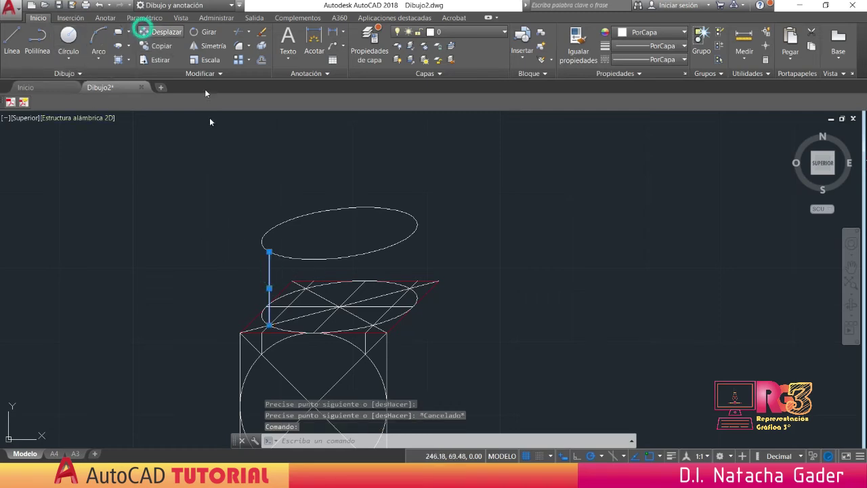
scroll(230, 247, up, 4)
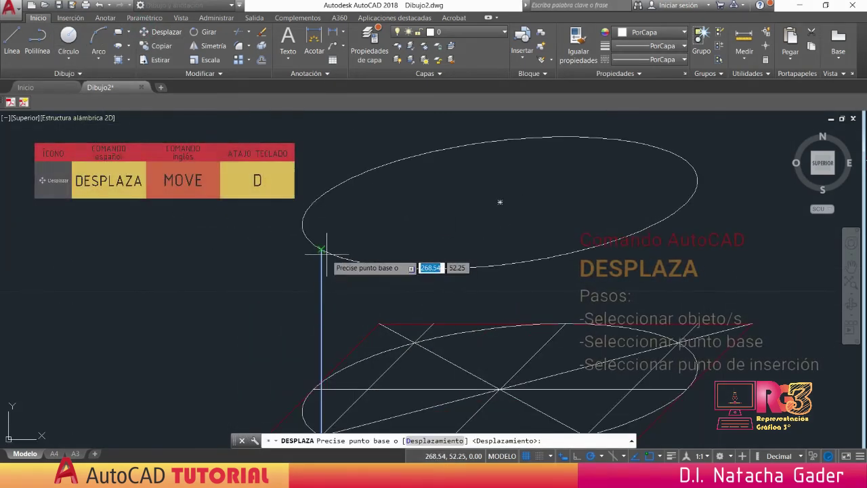
click(321, 250)
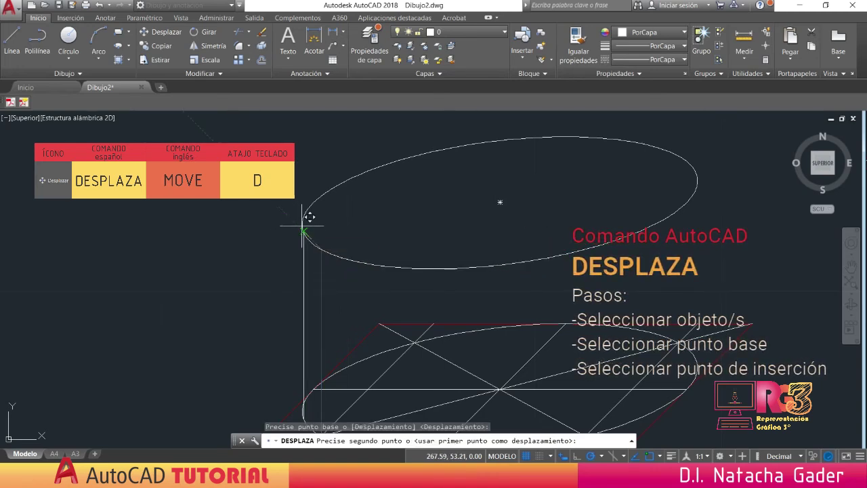
scroll(305, 223, up, 3)
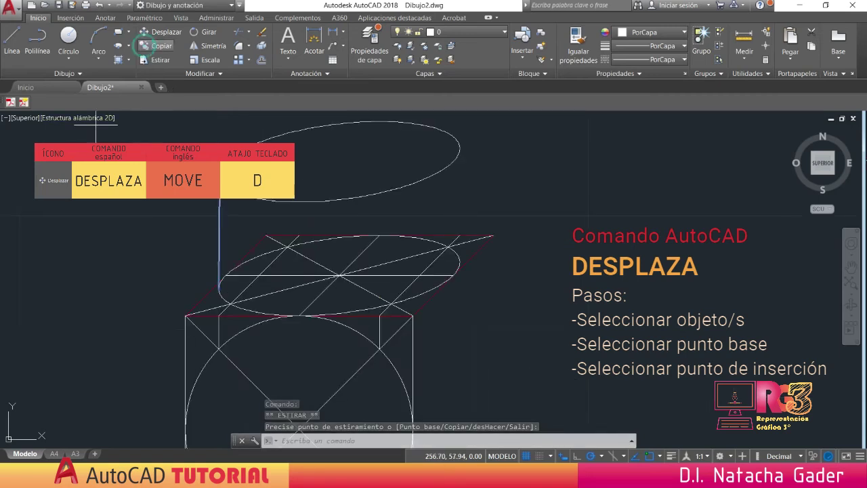
- Copy the left vertical side line from its lower end to the lower spline's rightmost point
click(144, 45)
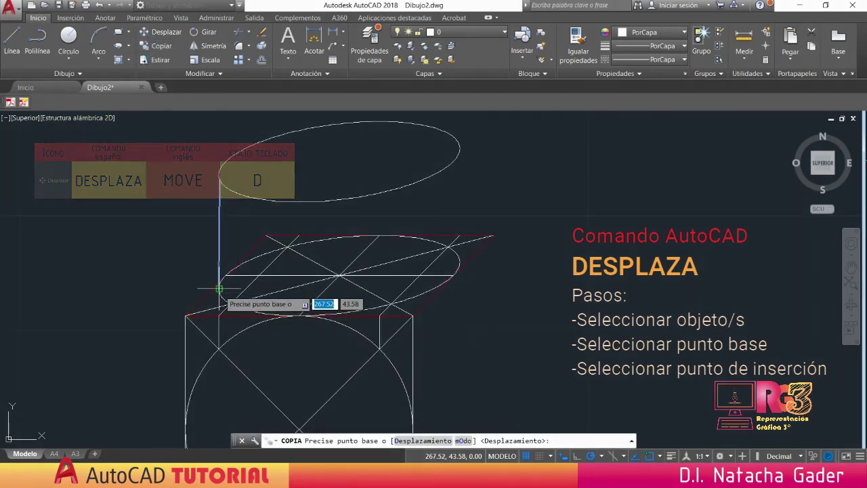
click(219, 289)
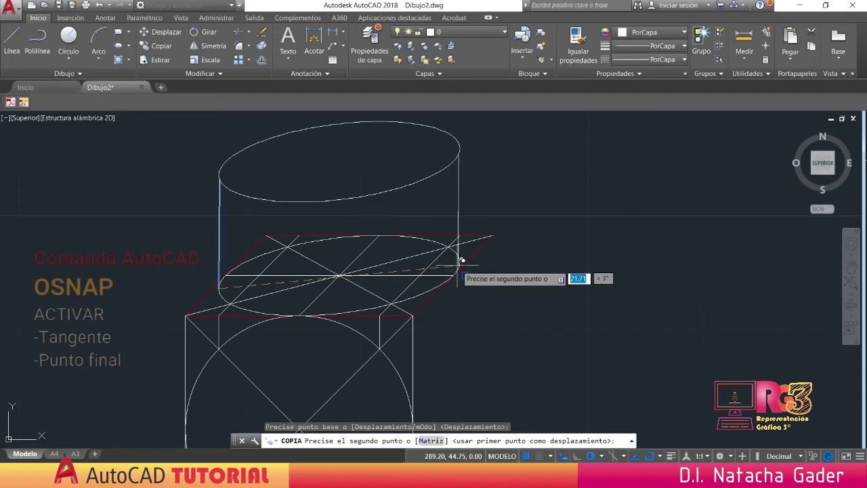
scroll(461, 259, up, 5)
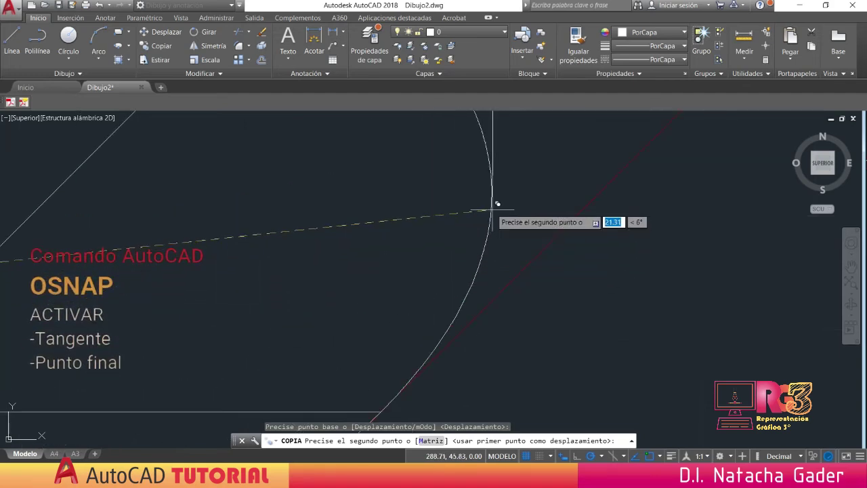
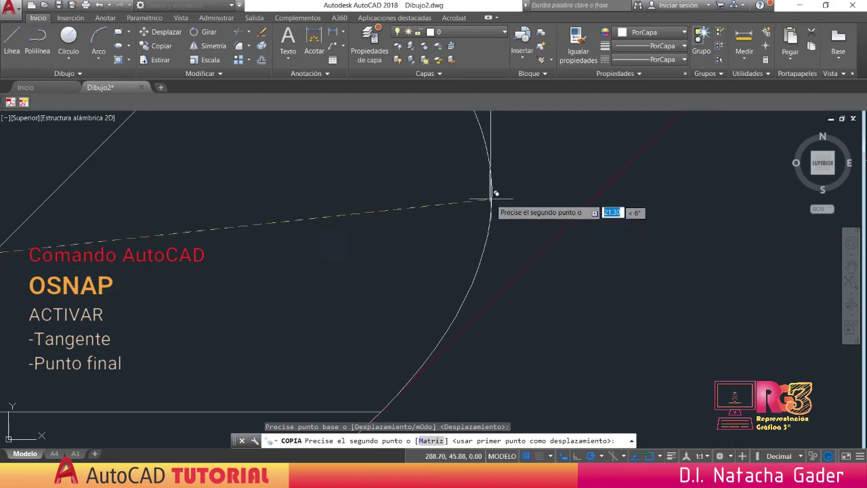
click(492, 195)
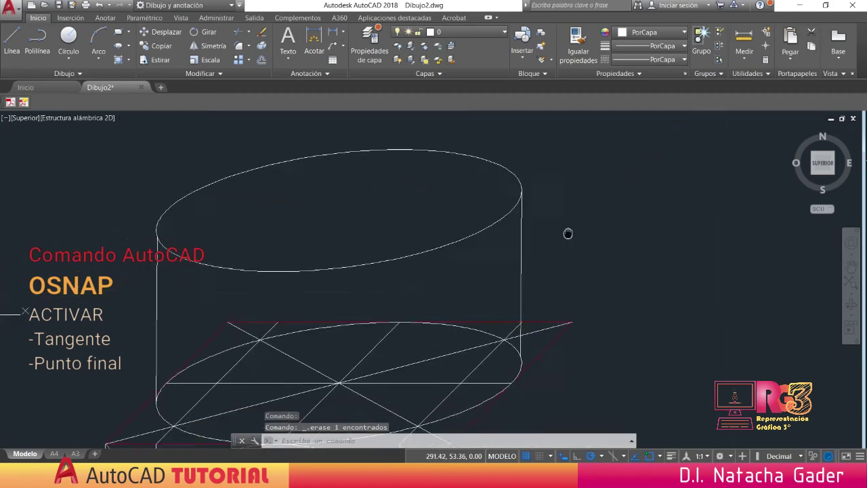
- Assign the cylinder's two splines and two vertical side lines to the Tipo A layer
middle_drag(567, 233, 571, 220)
scroll(556, 304, down, 3)
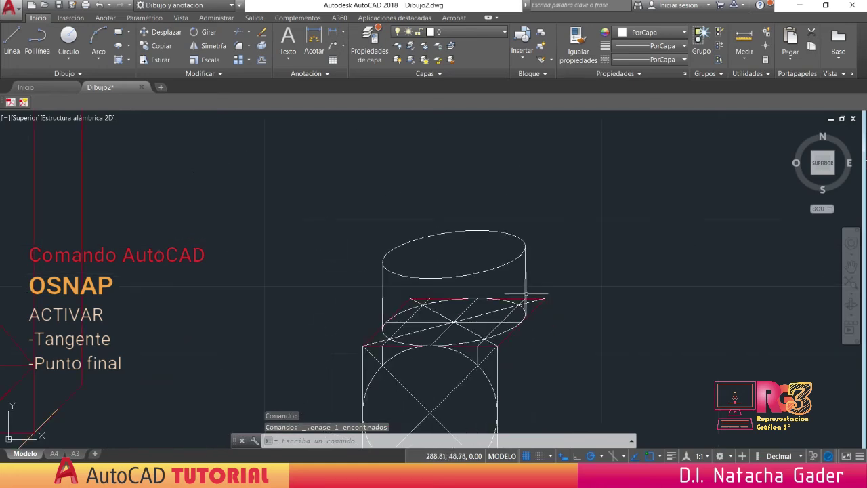
click(505, 263)
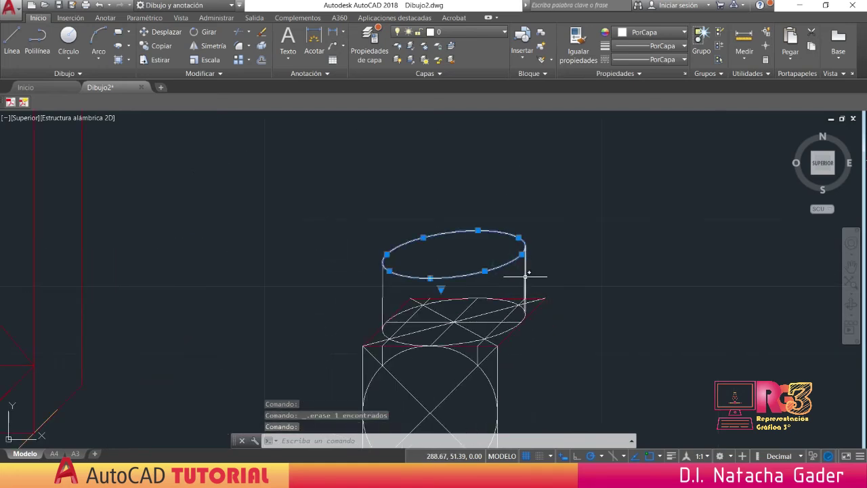
click(526, 277)
click(382, 285)
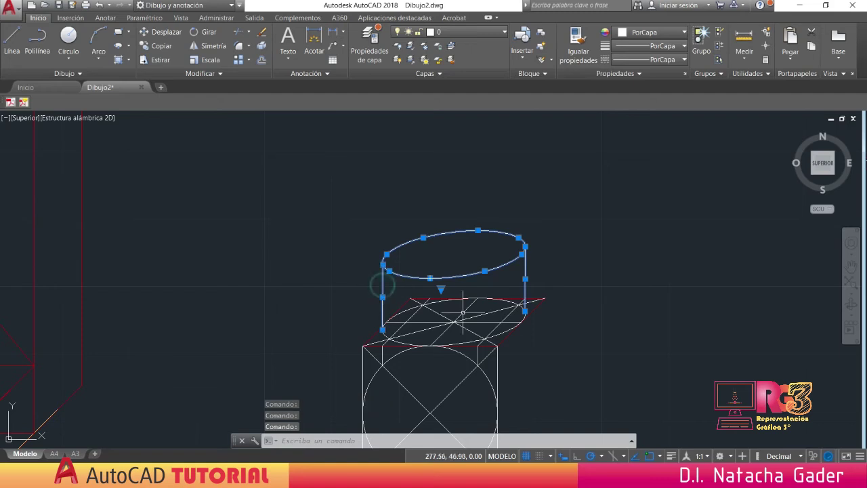
click(502, 330)
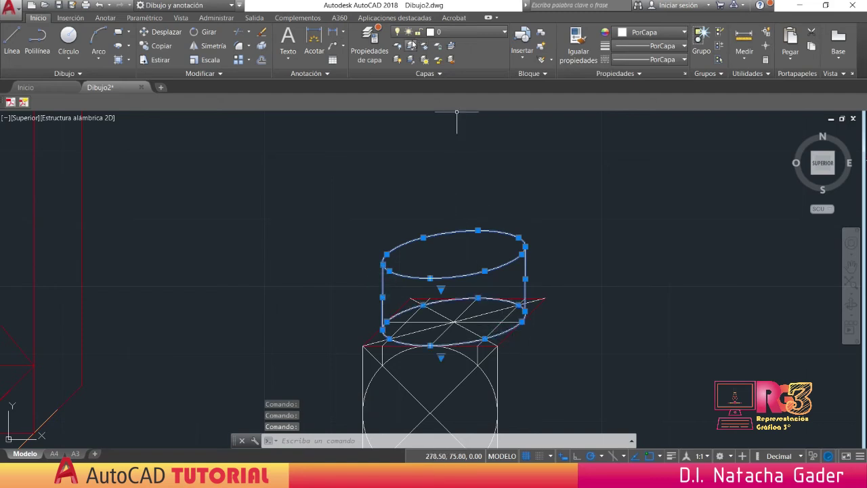
click(430, 32)
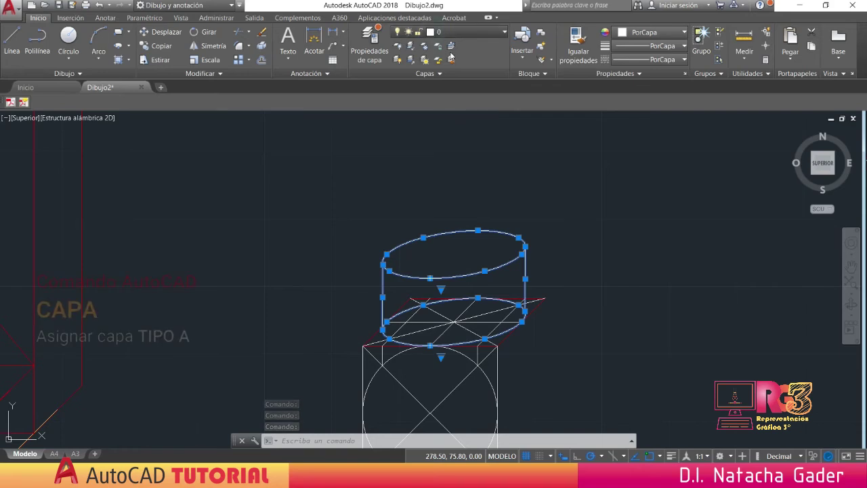
click(446, 96)
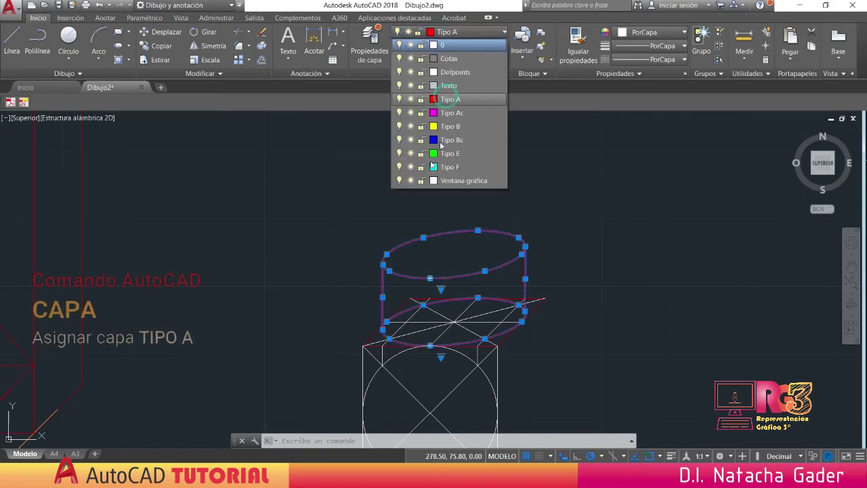
- Move the cylinder from the auxiliary parallelogram's front right corner to the matching corner on the upper step, and delete the parallelogram around its base there
scroll(305, 225, down, 2)
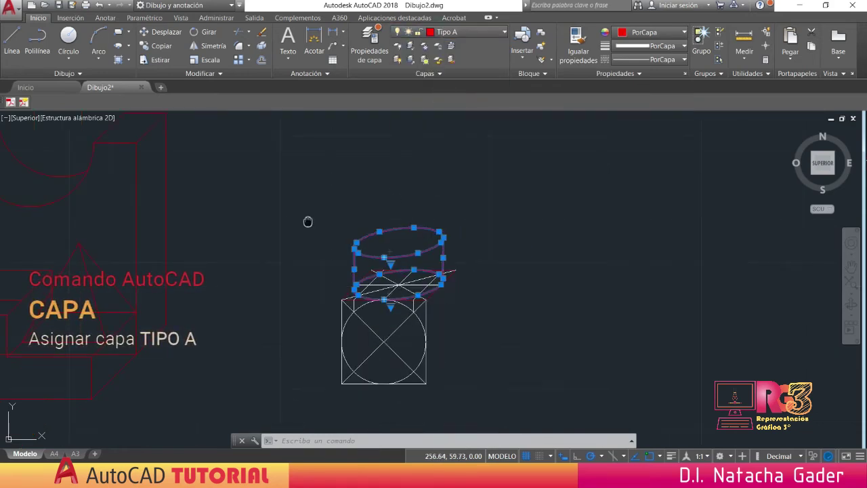
mouse_move(308, 222)
middle_down()
mouse_move(468, 189)
mouse_move(538, 195)
middle_up()
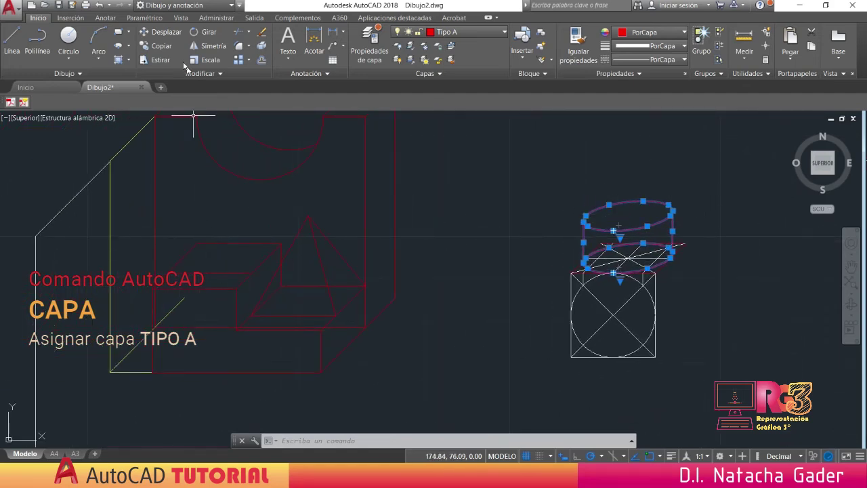
click(145, 32)
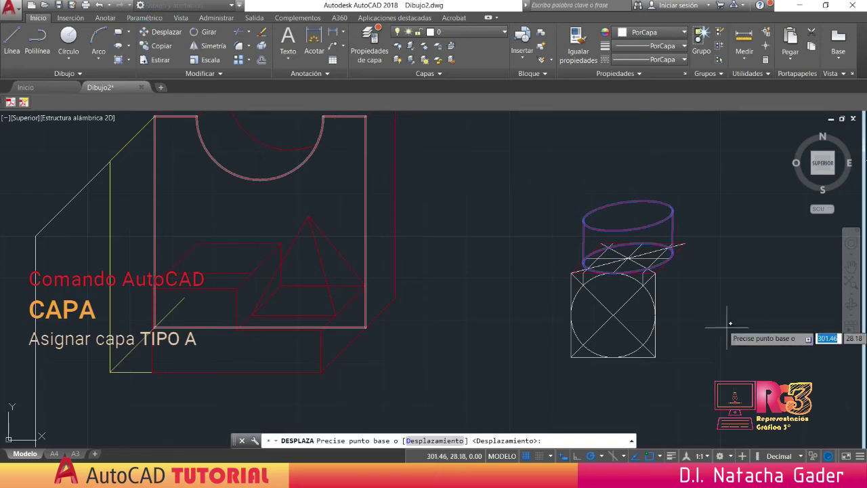
click(654, 273)
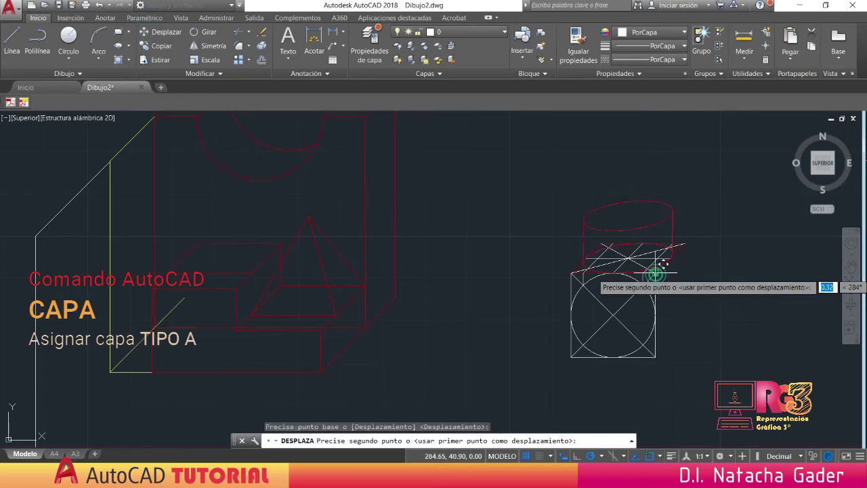
click(252, 272)
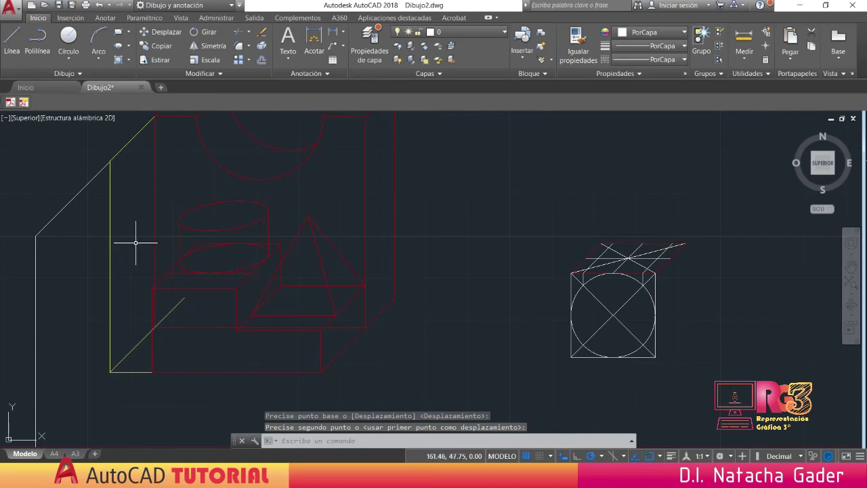
click(176, 272)
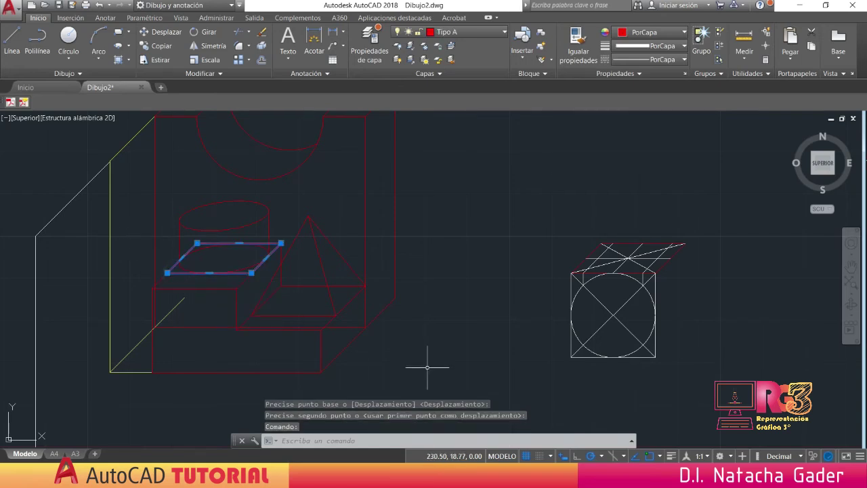
key(Delete)
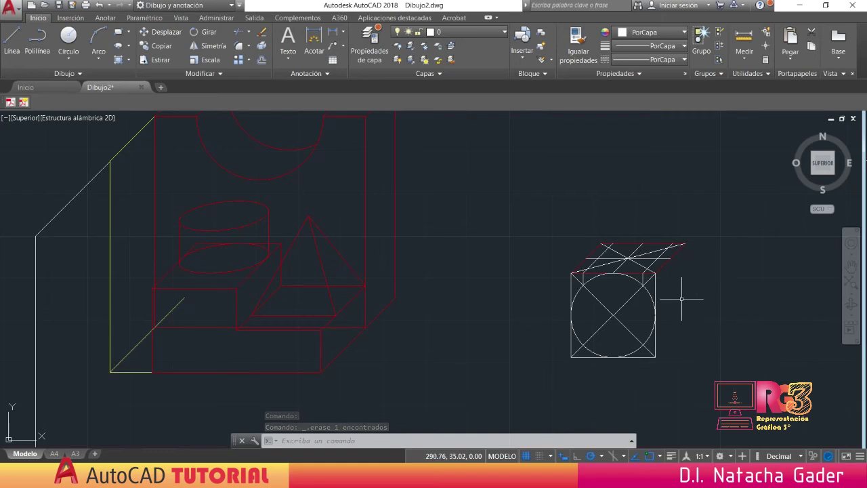
- Draw the auxiliary cube's side face with a 10-unit 45° line from the square's lower right corner and a vertical up to the parallelogram's back corner
middle_drag(682, 299, 530, 301)
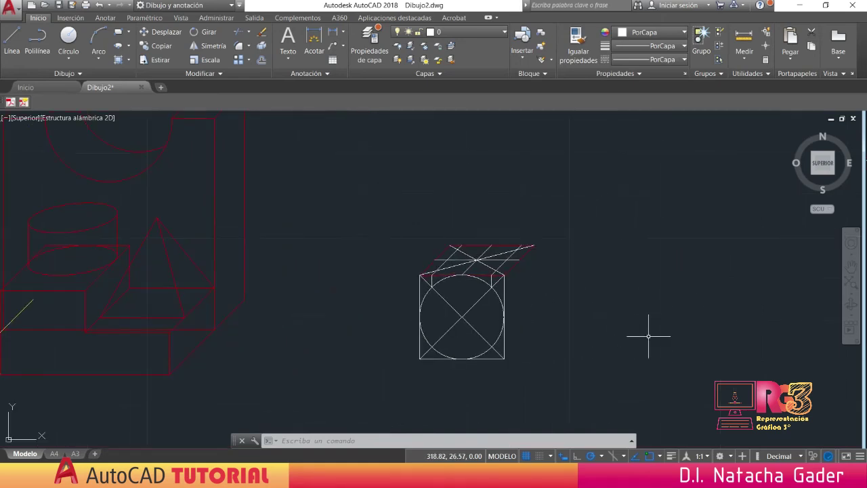
middle_drag(517, 344, 481, 315)
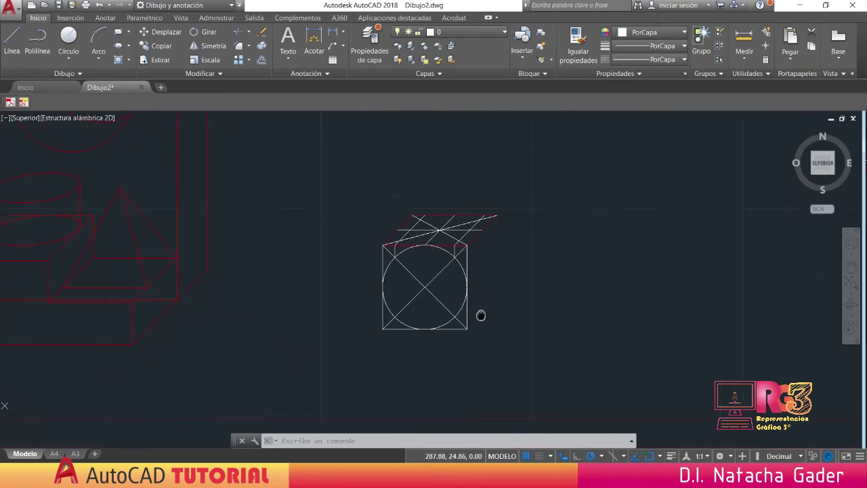
scroll(482, 314, up, 2)
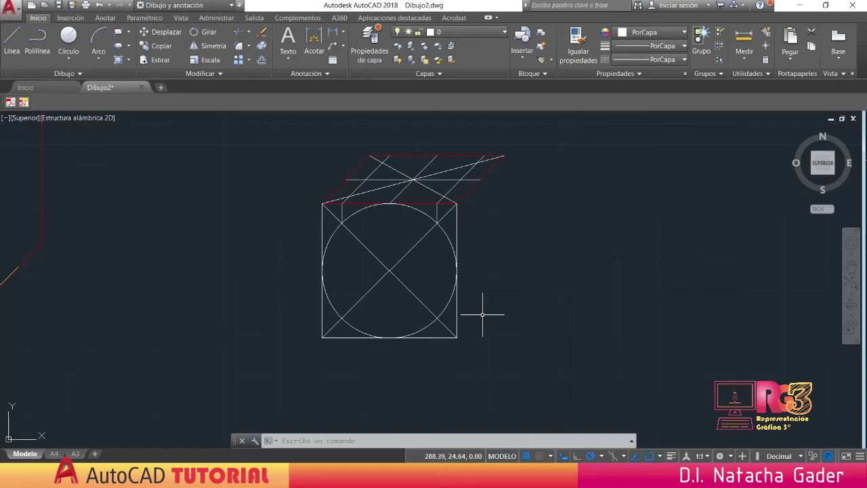
click(13, 37)
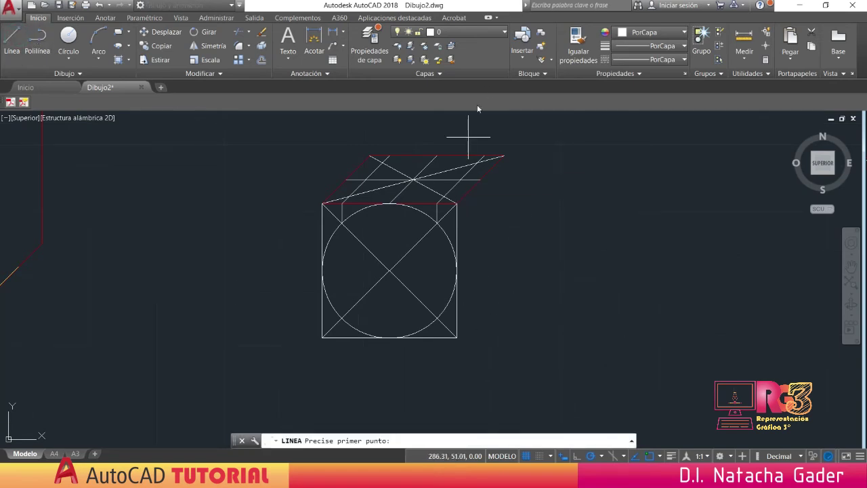
click(457, 336)
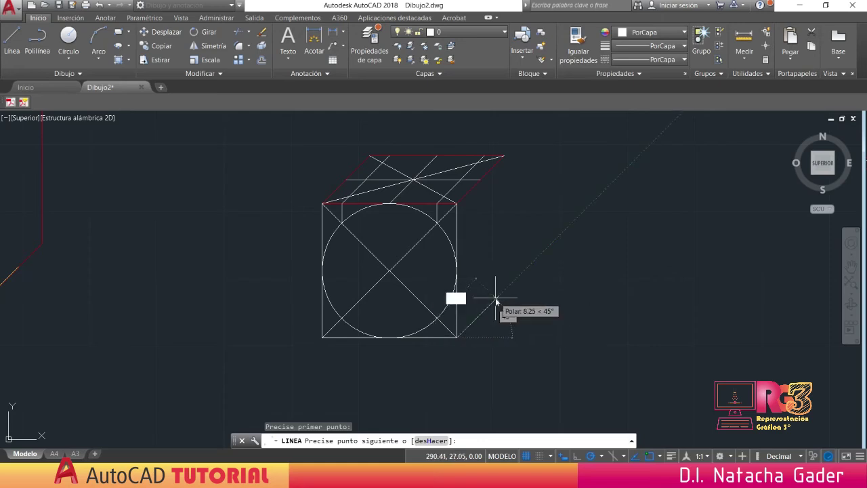
text(10)
key(Return)
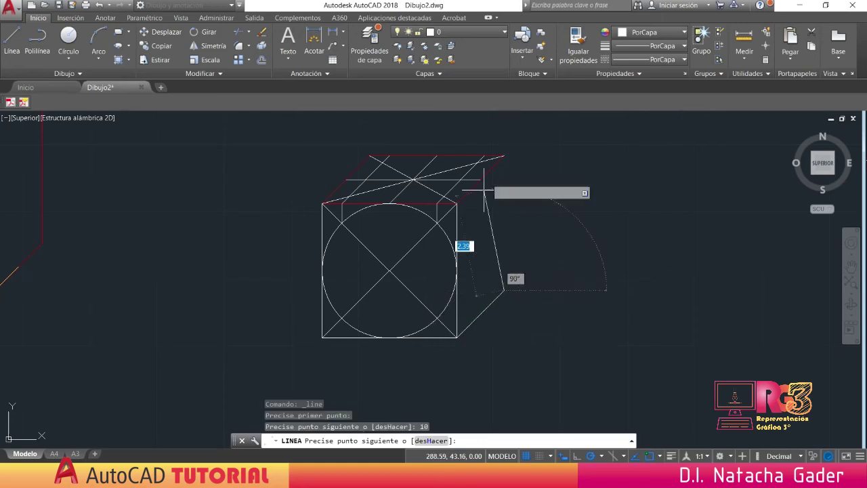
click(504, 157)
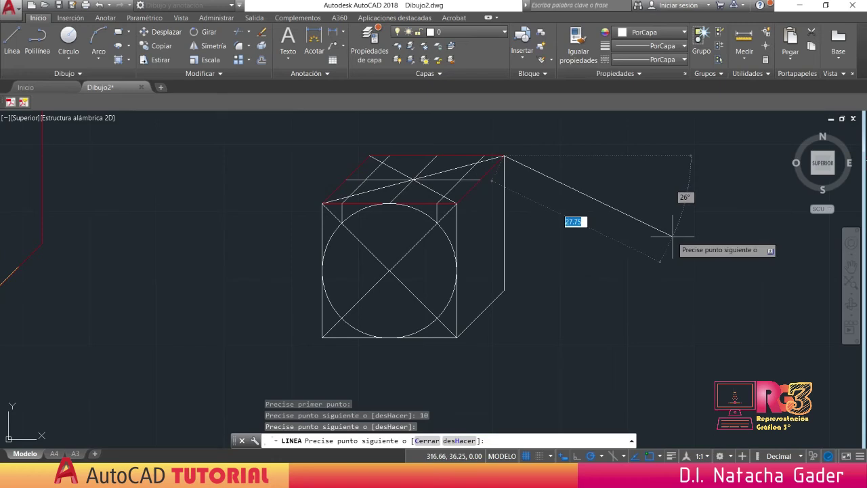
key(Escape)
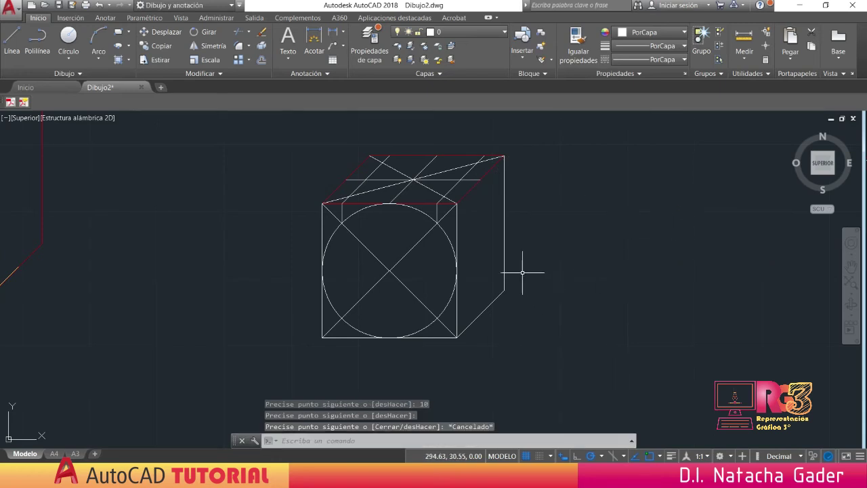
- Draw both diagonals of the auxiliary cube's side face, joining its opposite corners
key(Return)
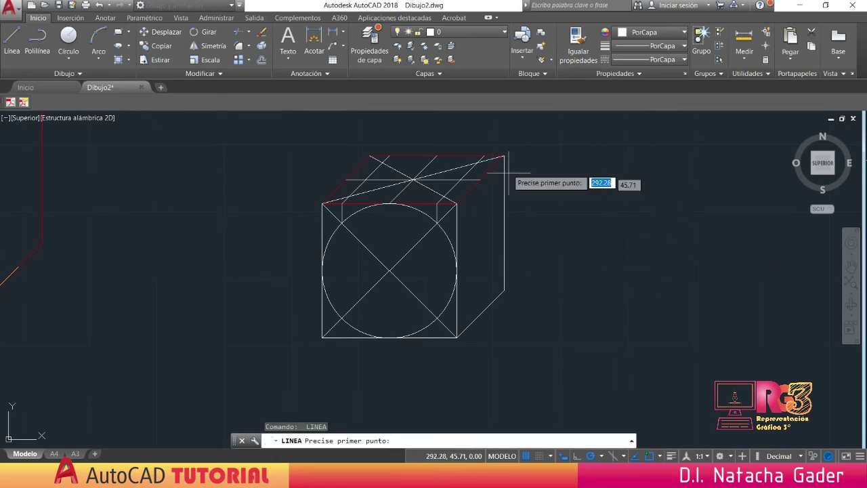
click(504, 155)
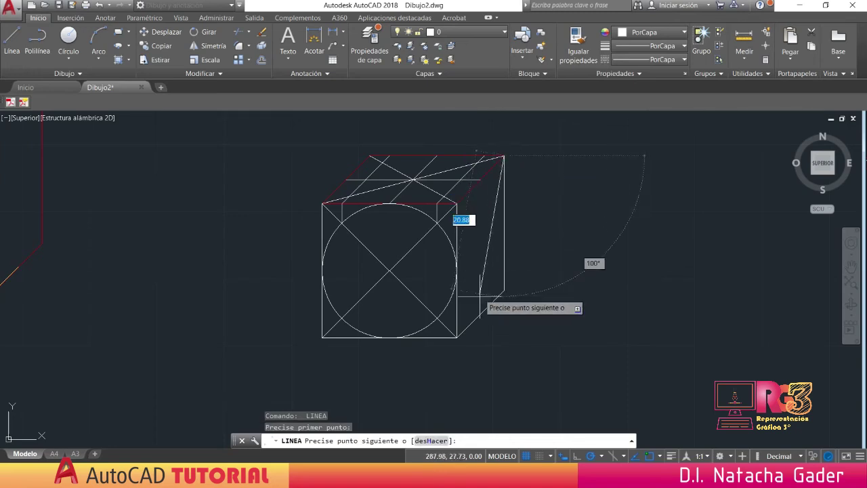
click(457, 337)
key(Escape)
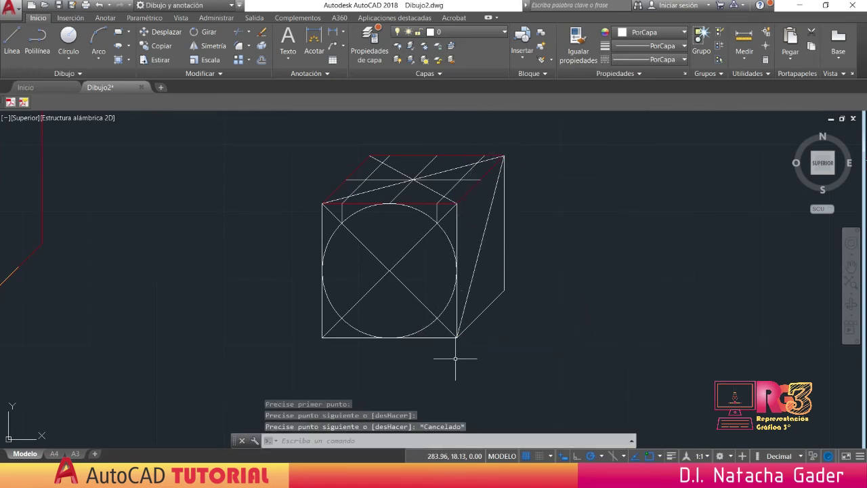
key(Return)
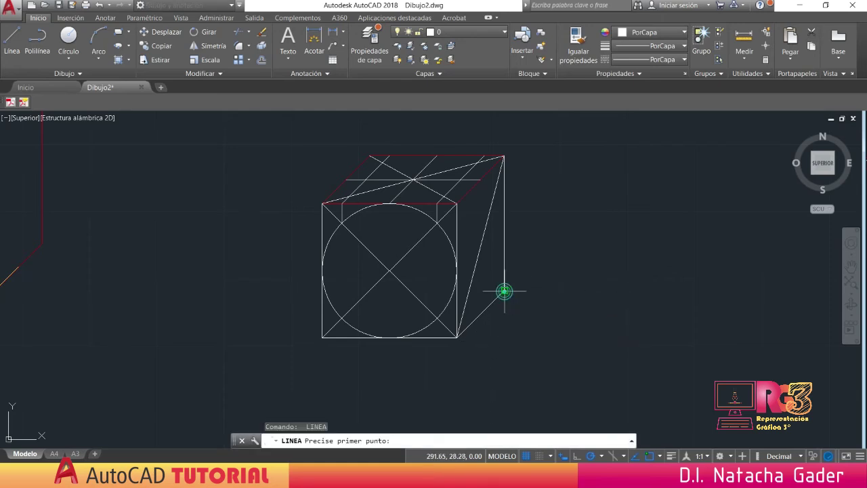
click(504, 290)
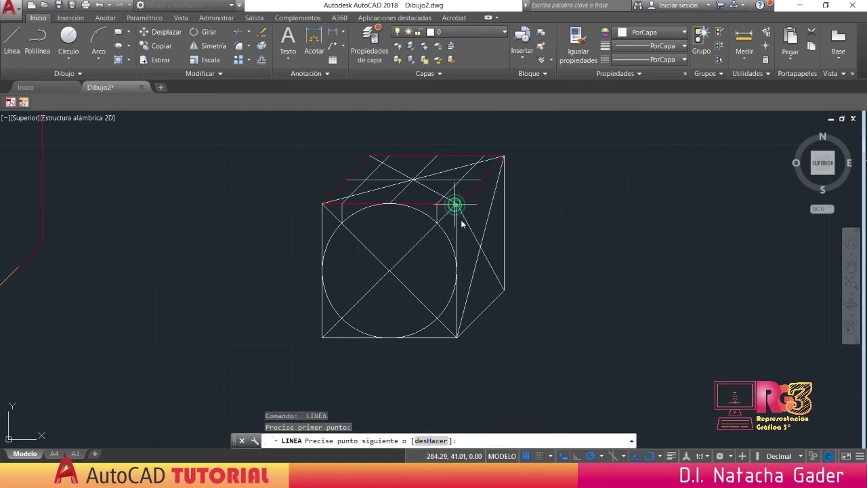
click(457, 203)
key(Escape)
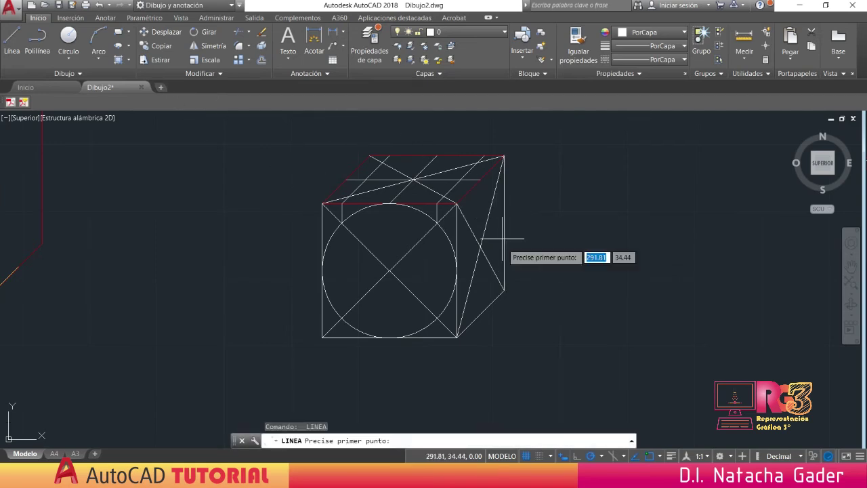
- Draw the side face's two center lines: a vertical between the midpoints of its slanted edges and a 45° line between its vertical edges' midpoints
key(Return)
click(480, 180)
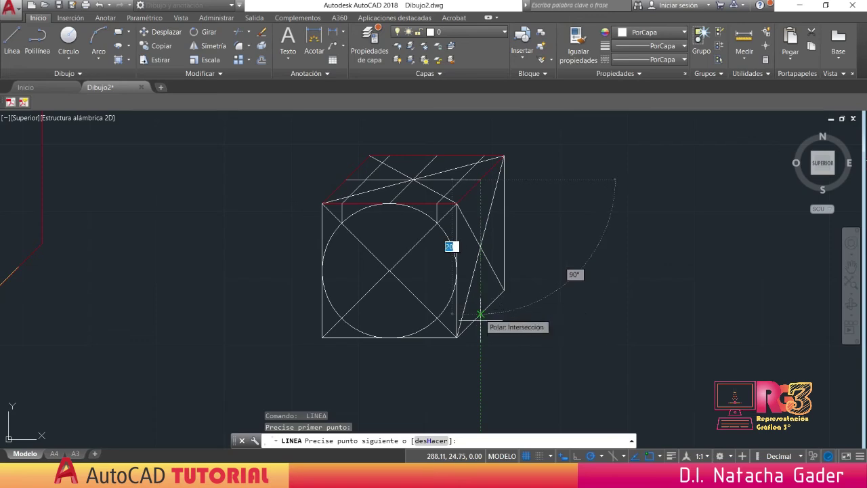
click(480, 314)
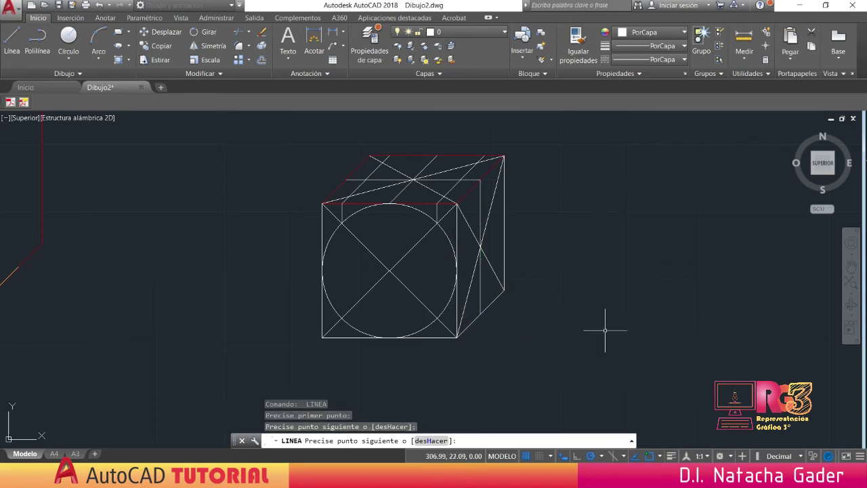
key(Escape)
key(Return)
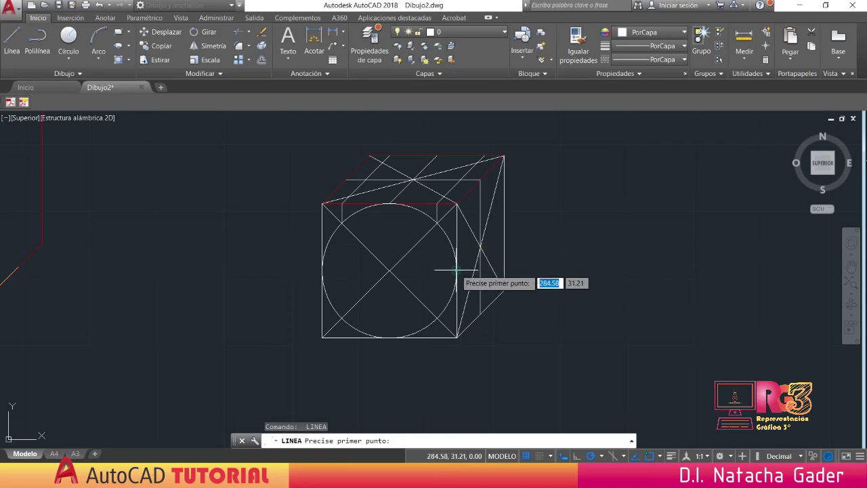
click(457, 270)
click(505, 222)
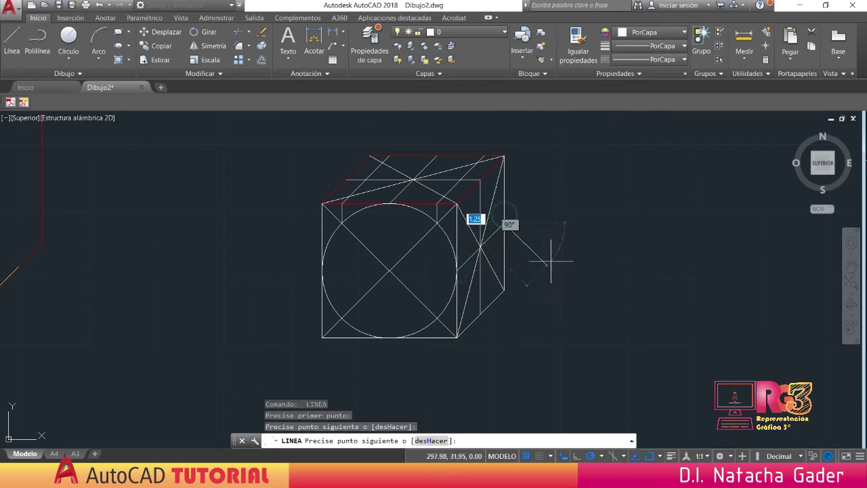
key(Escape)
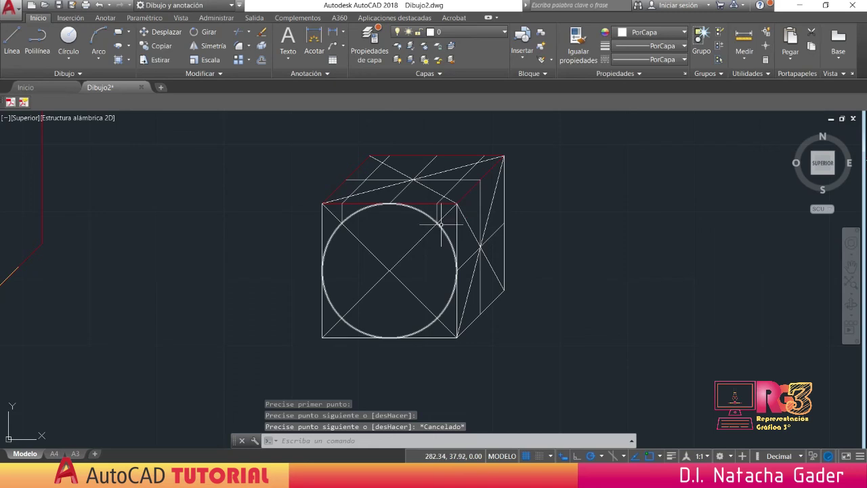
- Project the circle's upper right diagonal intersection horizontally to the cube's front vertical edge, continuing at 45° to the side face's back edge
text(l)
key(Return)
click(435, 223)
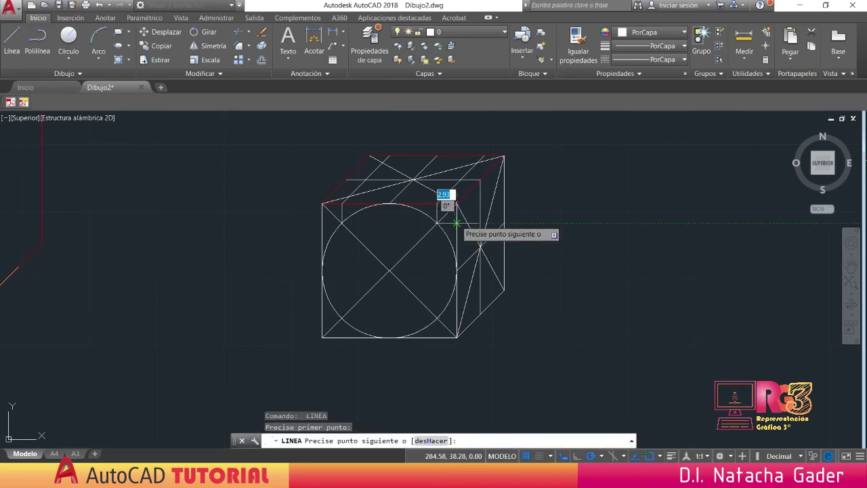
click(458, 221)
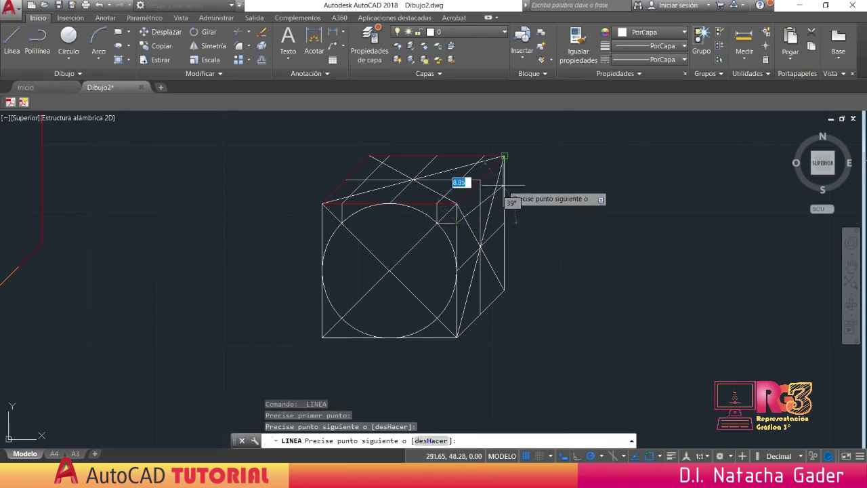
click(504, 175)
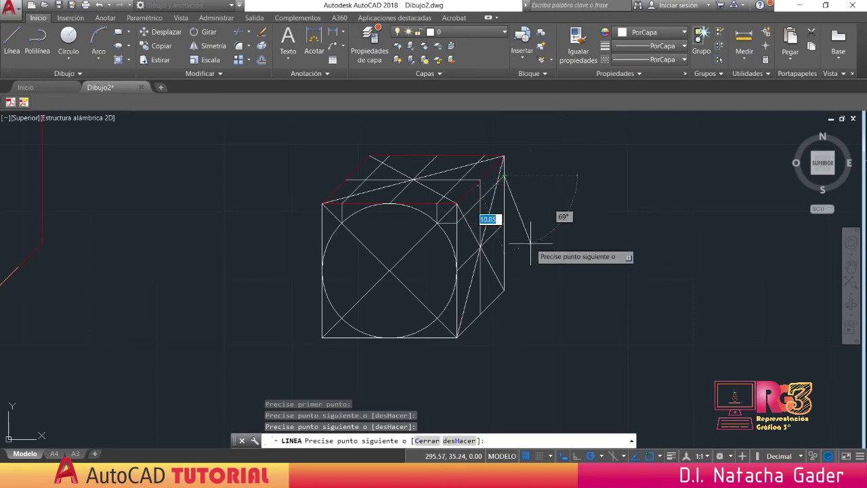
key(Escape)
- Project the circle's lower right diagonal intersection horizontally to the front vertical edge, continuing with a 10-unit 45° line across the side face
key(Return)
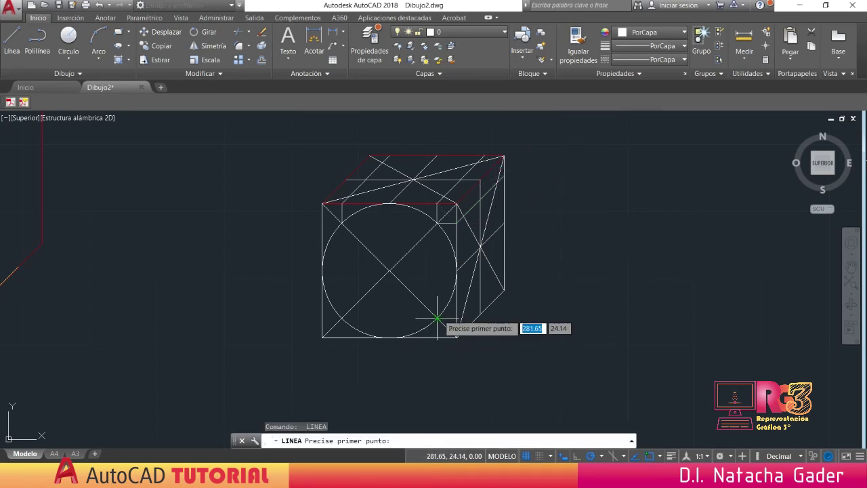
click(437, 318)
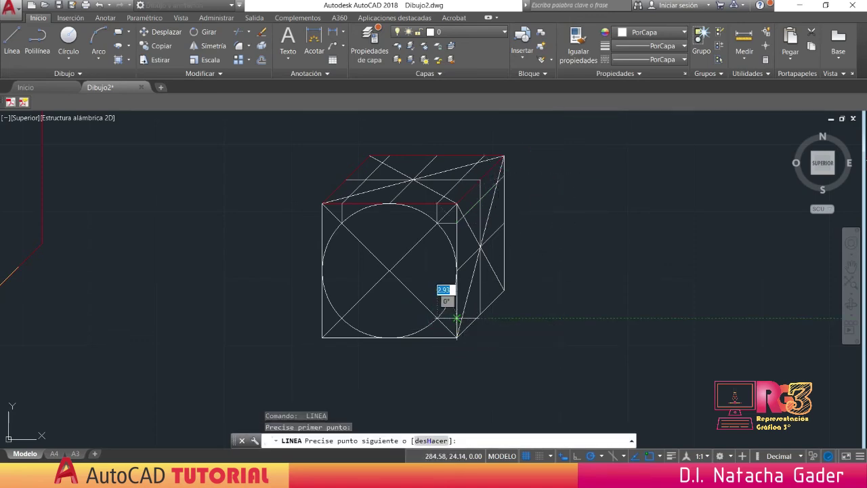
click(456, 318)
text(10)
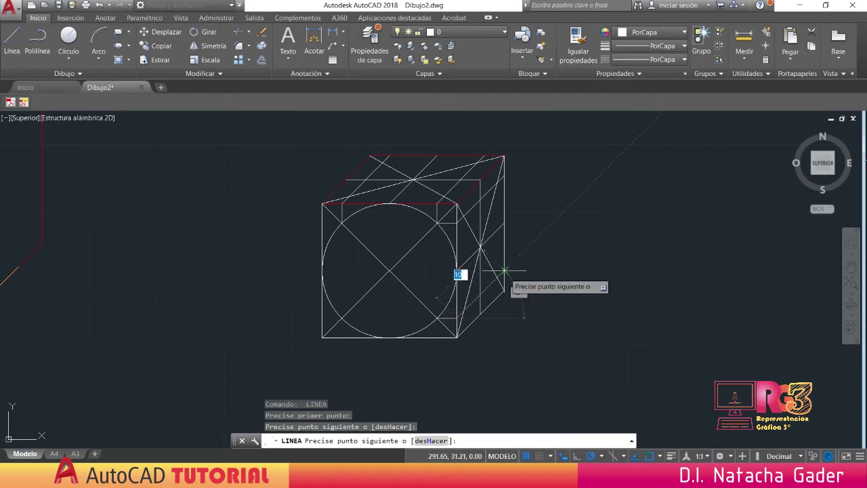
key(Return)
key(Escape)
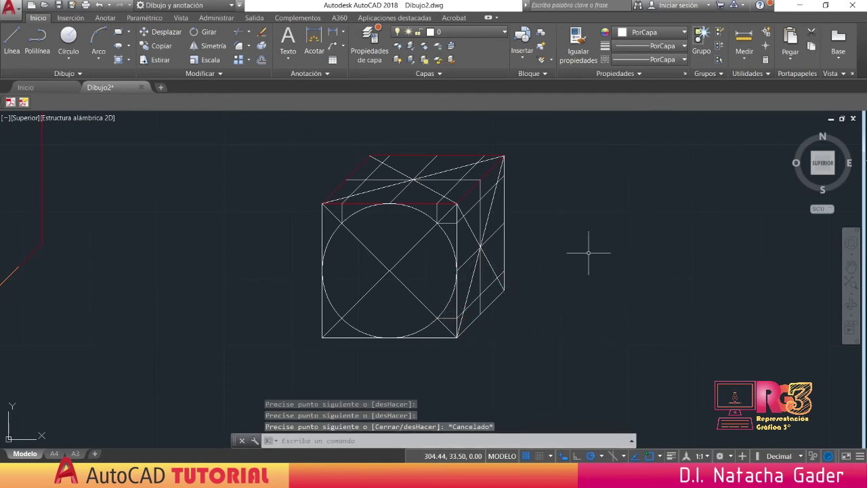
- Draw a closed fit-point spline on the side face through its edge midpoints and the intersections of its diagonals with the 45° lines
click(51, 73)
click(8, 87)
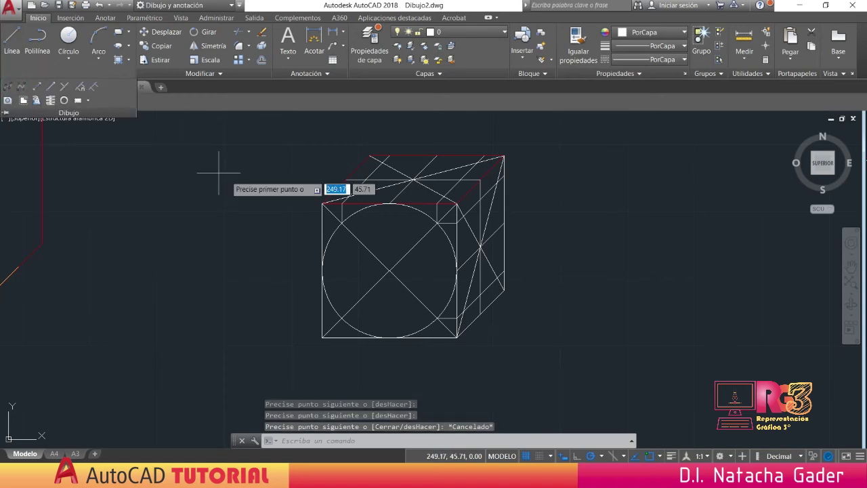
click(458, 271)
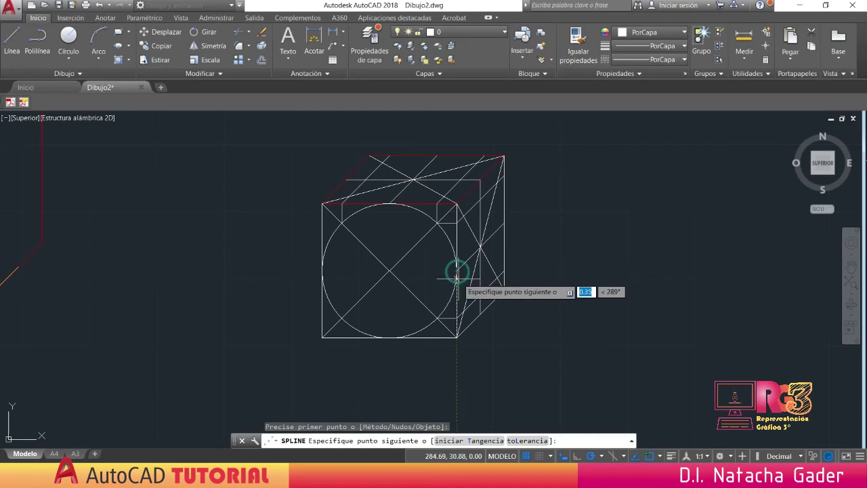
click(462, 311)
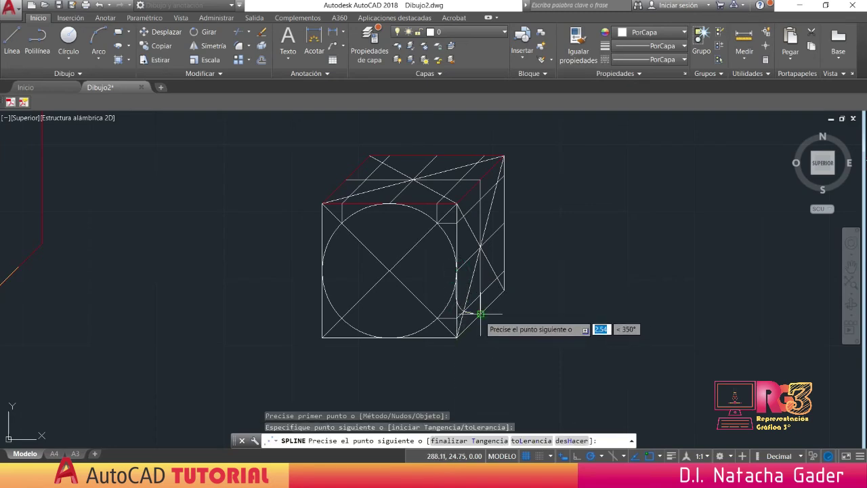
click(480, 314)
click(498, 278)
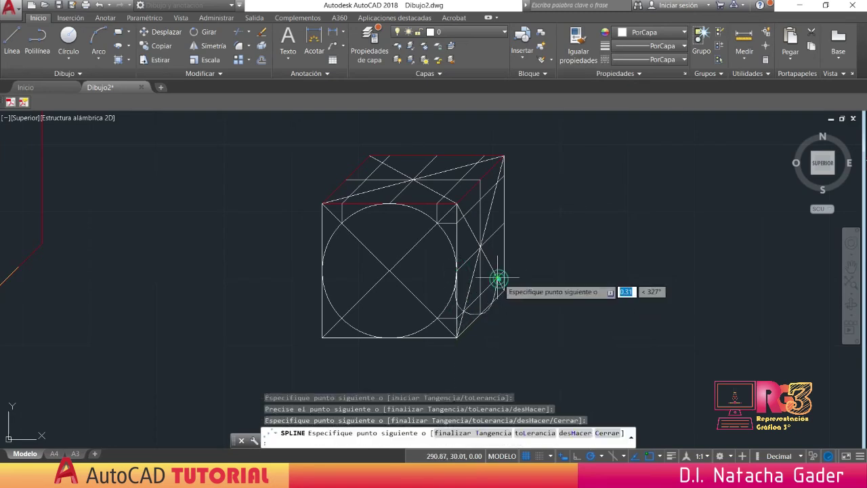
click(502, 223)
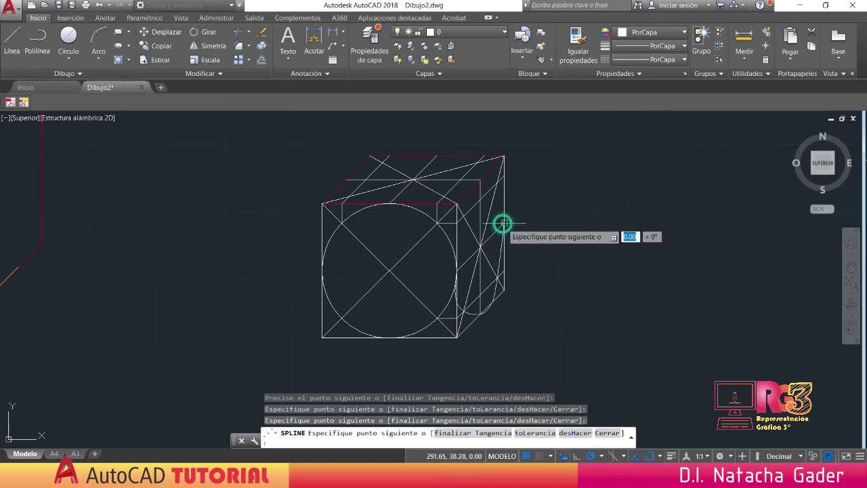
click(495, 182)
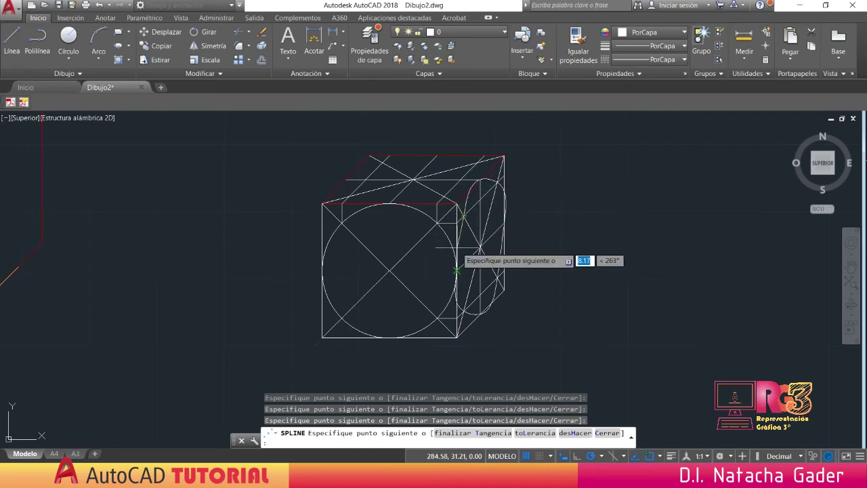
text(c)
key(Return)
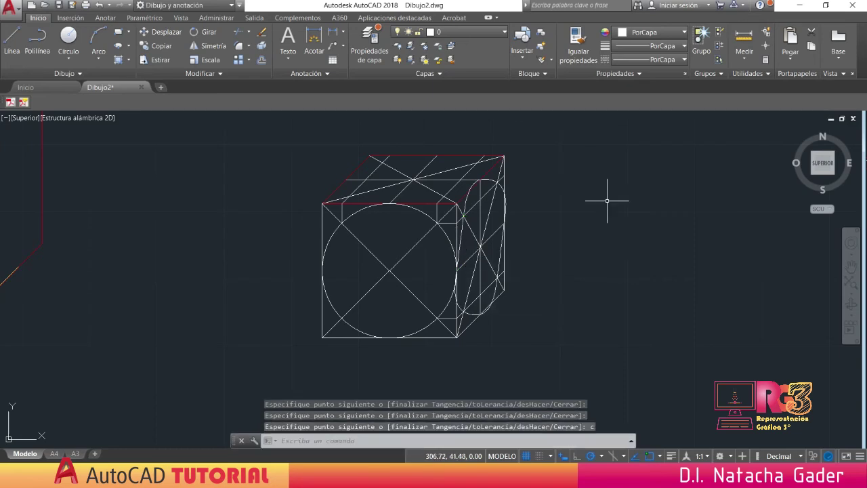
- Set the side-face spline's knot parameterization to Uniforme
click(461, 232)
key(ctrl+1)
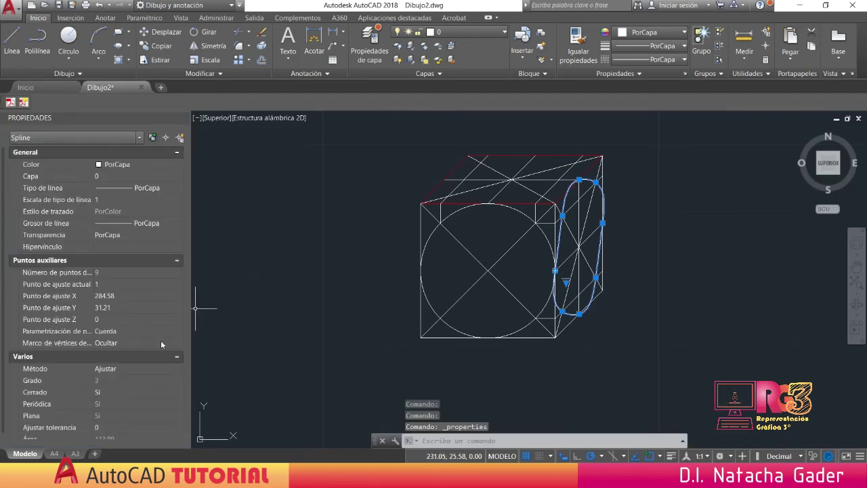
click(123, 333)
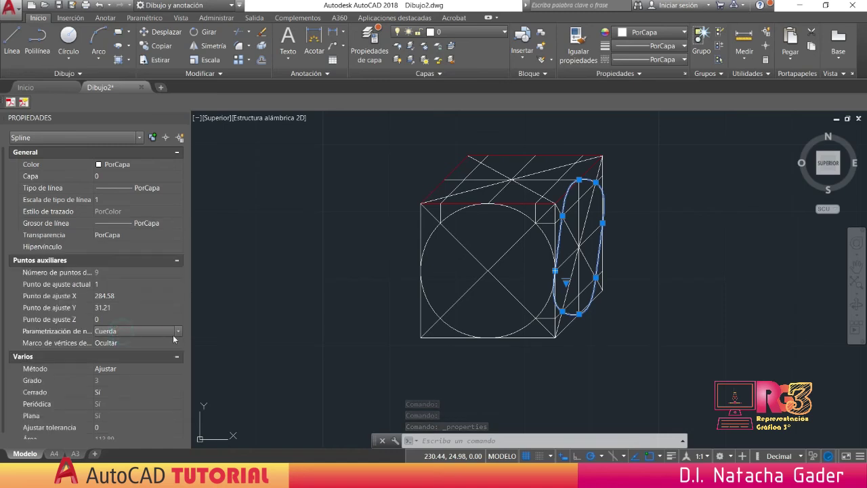
click(179, 332)
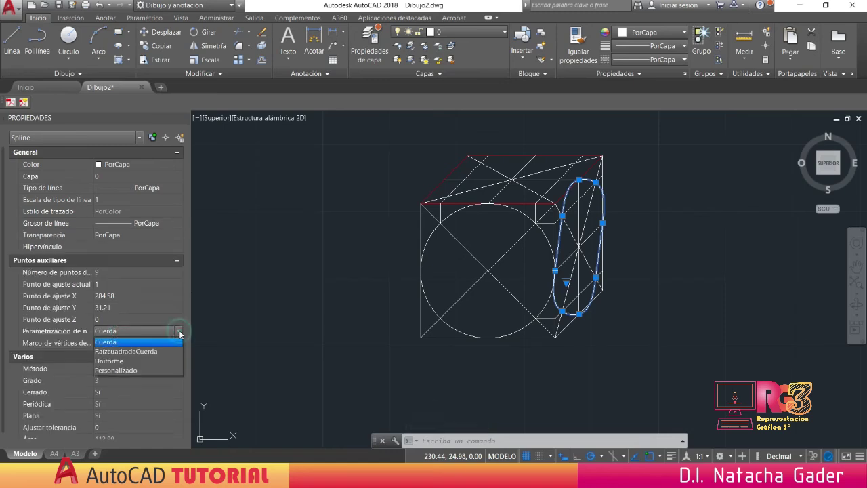
click(122, 361)
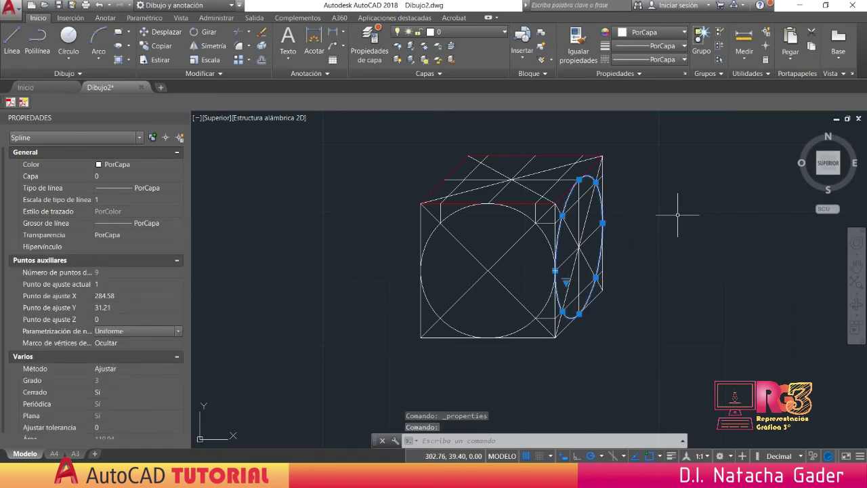
key(Escape)
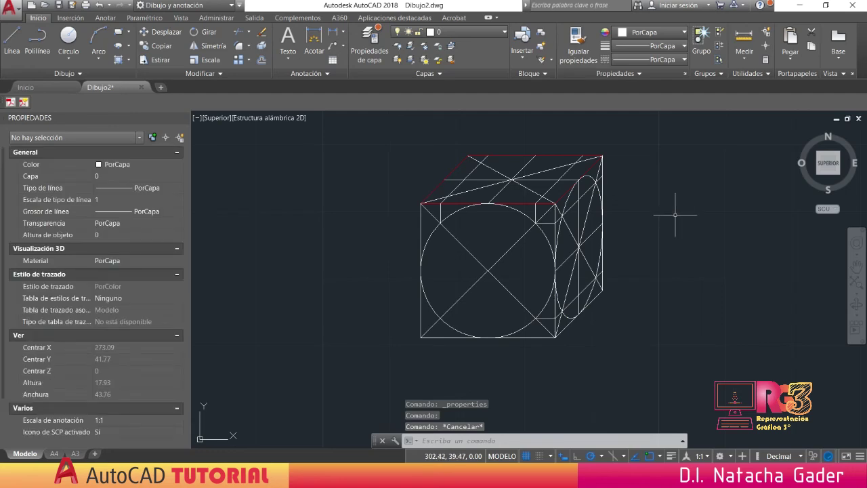
- Copy the side-face spline 10 units horizontally to the right, using the midpoint of the face's upper slanted edge as base point
click(568, 197)
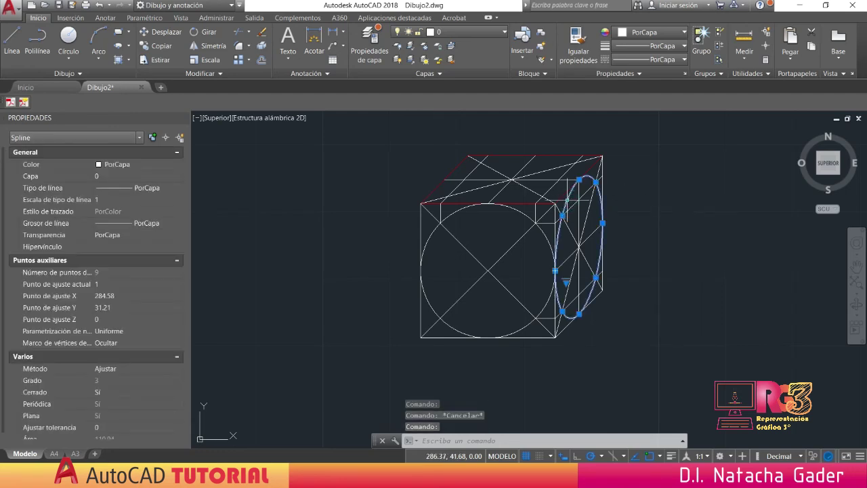
scroll(624, 175, up, 4)
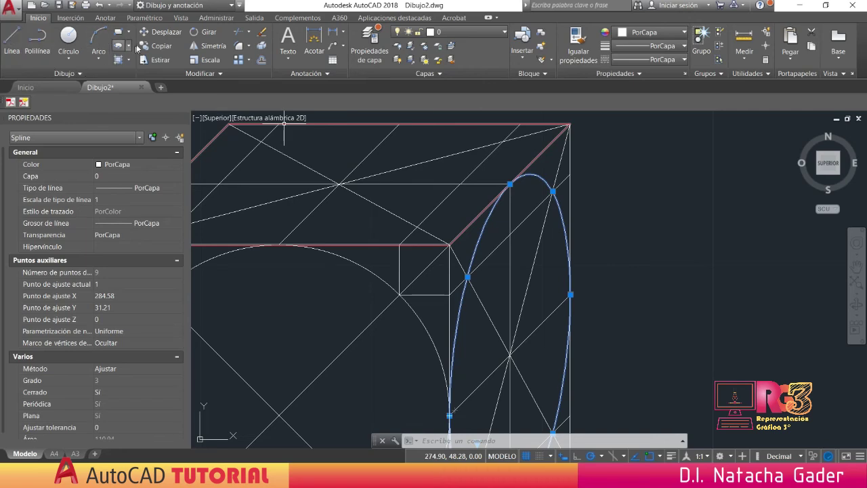
click(142, 46)
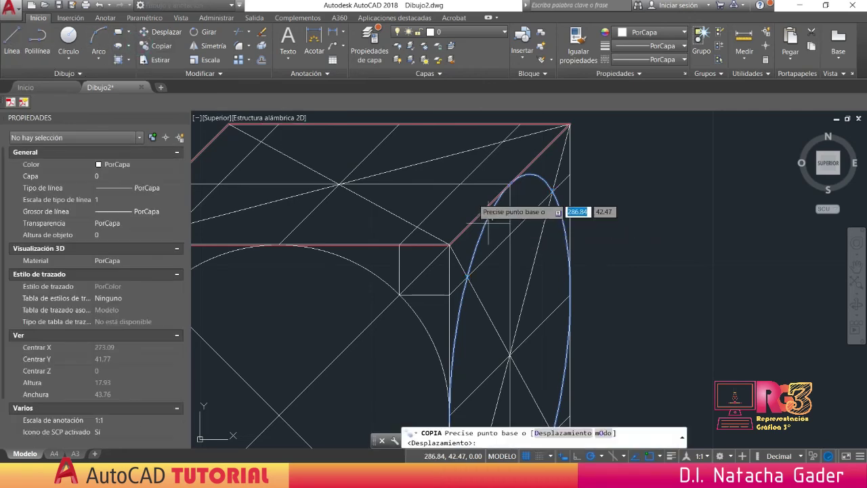
click(510, 184)
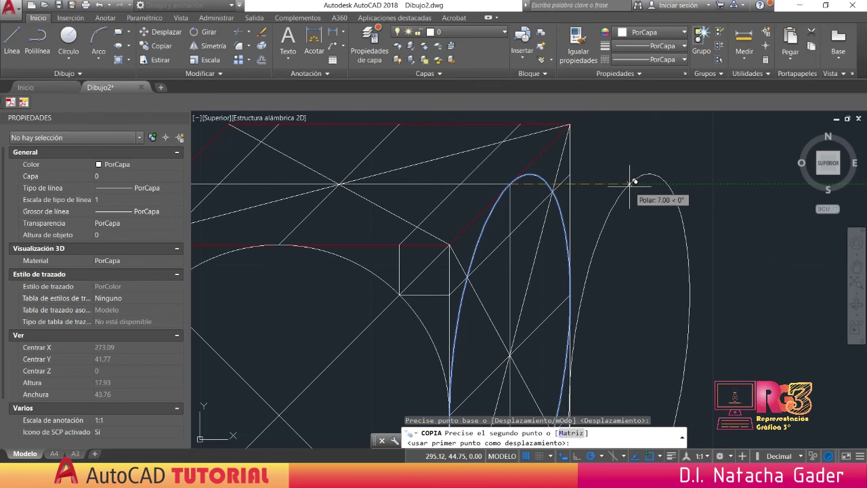
text(10)
key(Return)
key(Return)
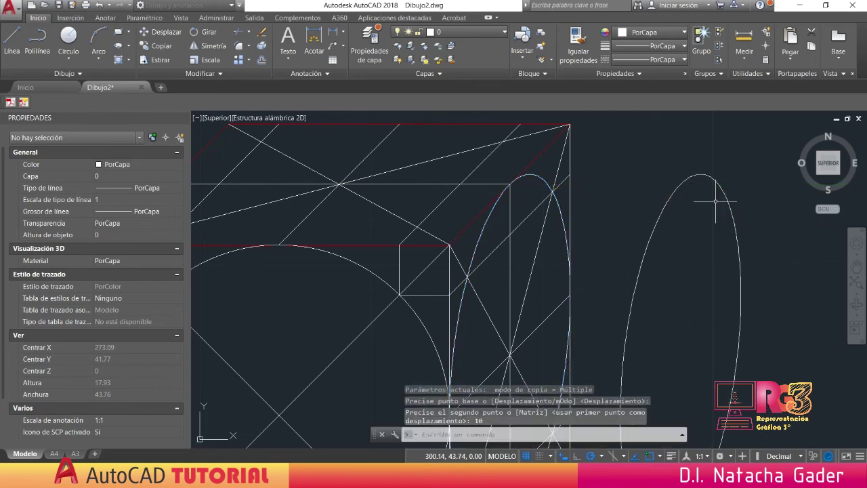
- Draw a 10-unit horizontal line in the free space above the copied side-face spline
key(Escape)
middle_drag(642, 194, 628, 155)
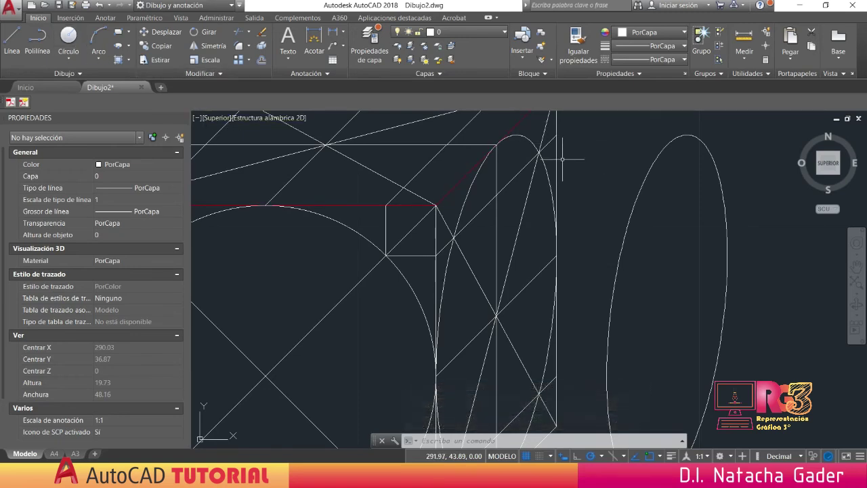
middle_drag(573, 150, 564, 172)
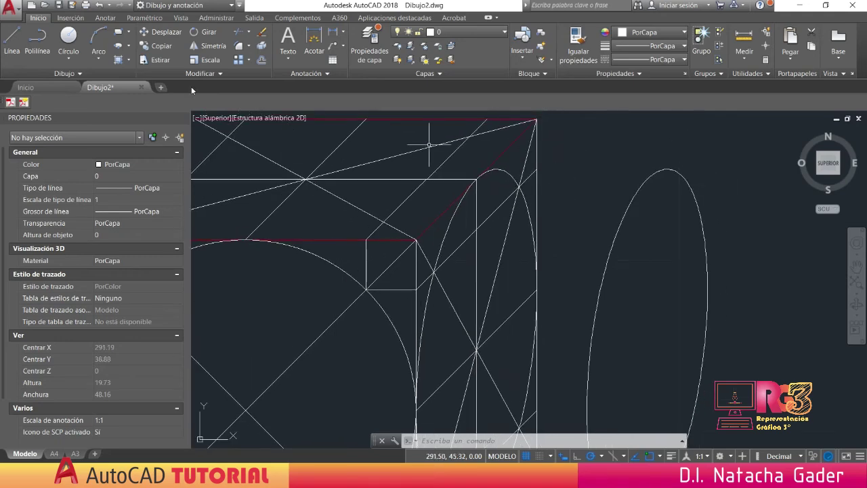
click(17, 38)
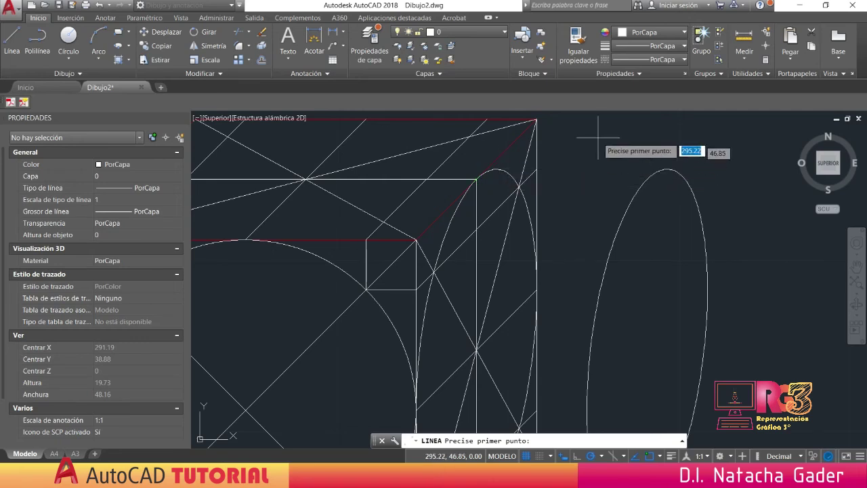
click(575, 133)
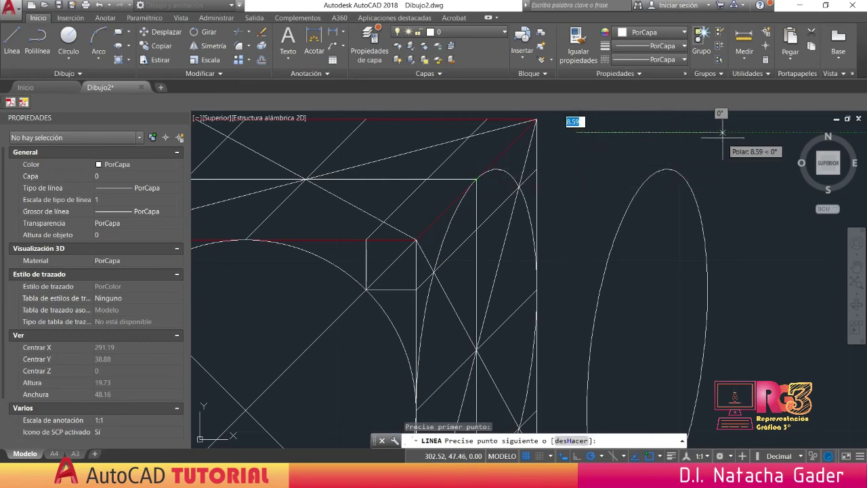
text(10)
key(Return)
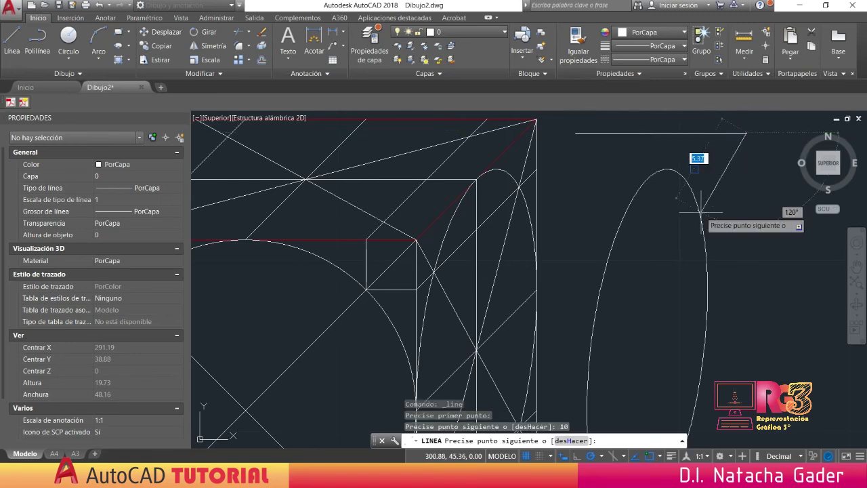
key(Escape)
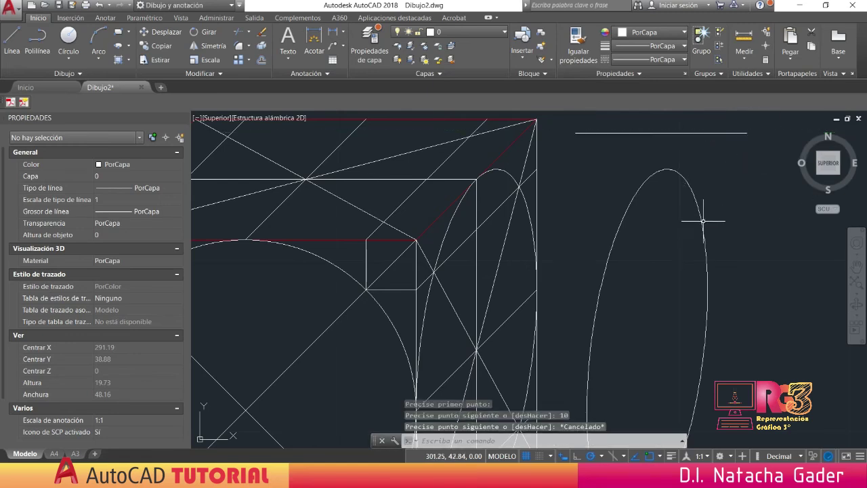
- Move the loose 10-unit line by its right endpoint onto the highest point of the copied spline
click(143, 32)
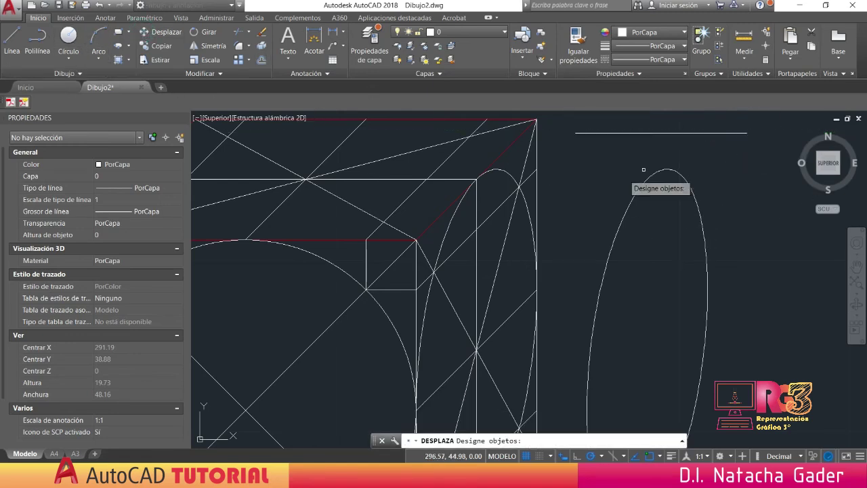
click(738, 132)
key(Return)
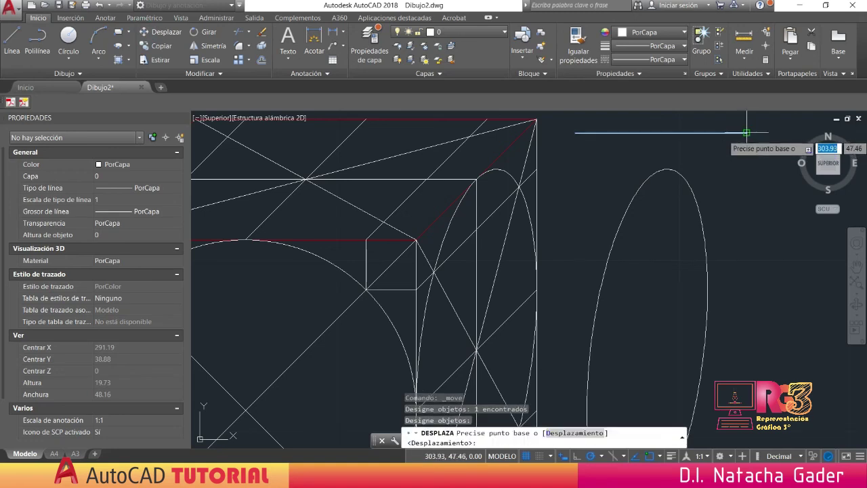
click(747, 133)
scroll(688, 155, up, 5)
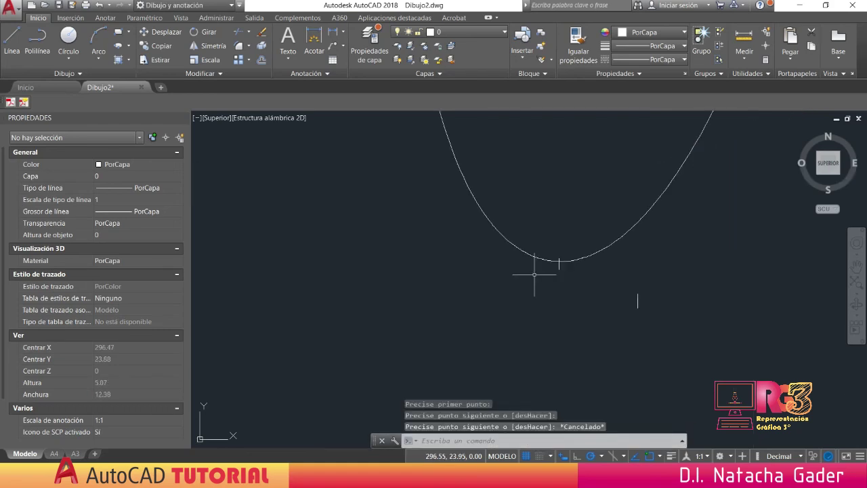
- Draw a 10-unit horizontal line from the copied spline's lowest point leftward to the original side-face spline
click(12, 41)
click(559, 261)
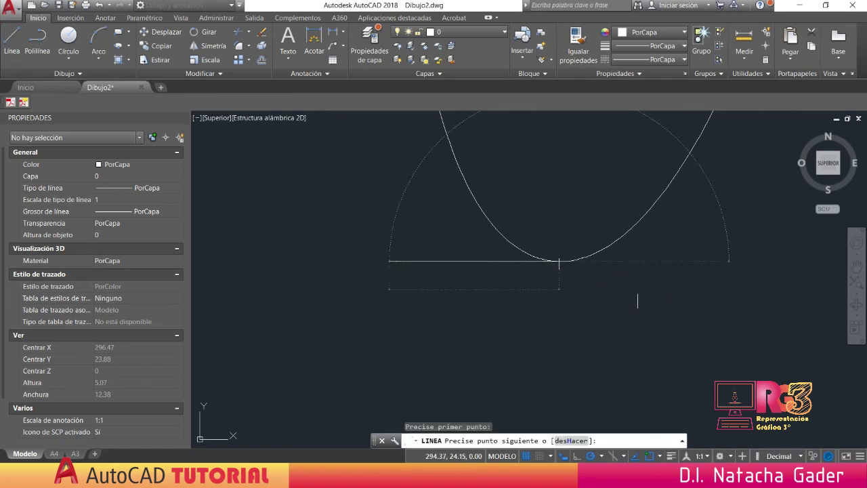
text(10)
key(Return)
key(Escape)
scroll(425, 276, down, 3)
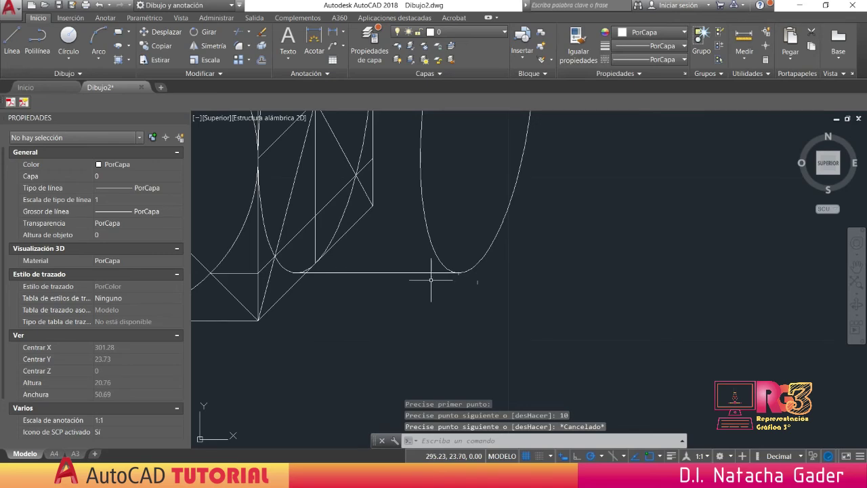
- Erase the two short vertical auxiliary marks near the copied spline's lowest point
click(452, 259)
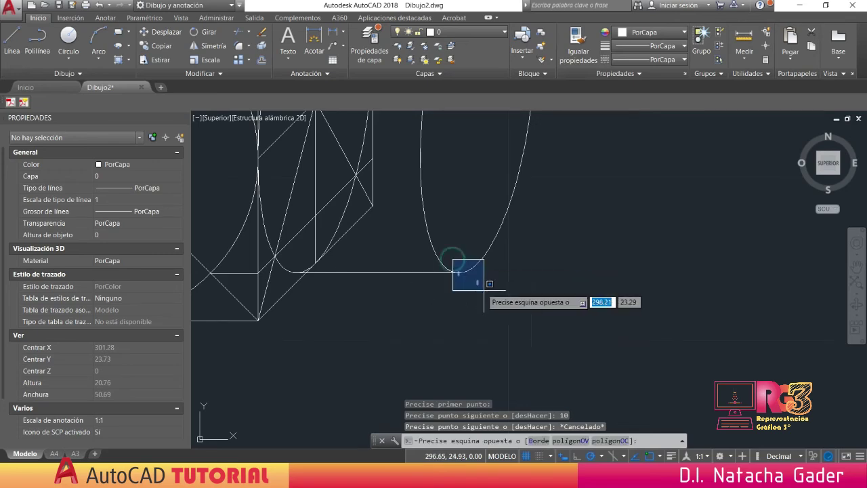
click(482, 293)
key(Delete)
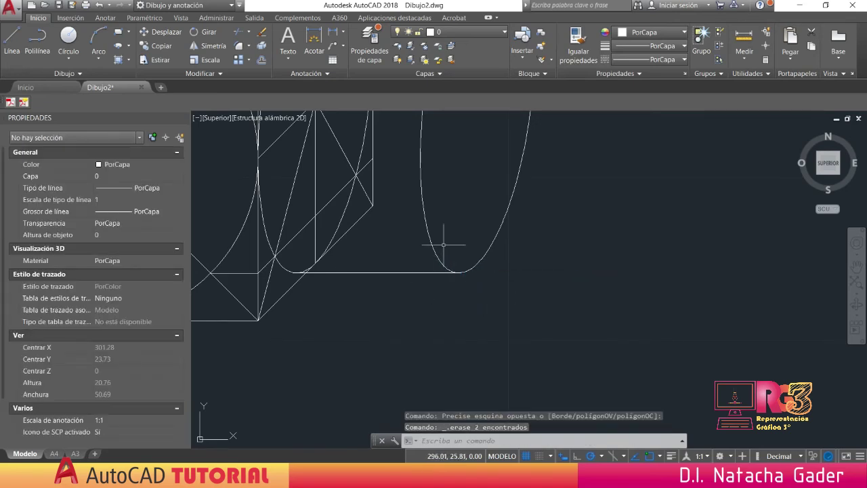
- Assign both side-face splines and their two horizontal connecting lines to the Tipo A layer
click(432, 240)
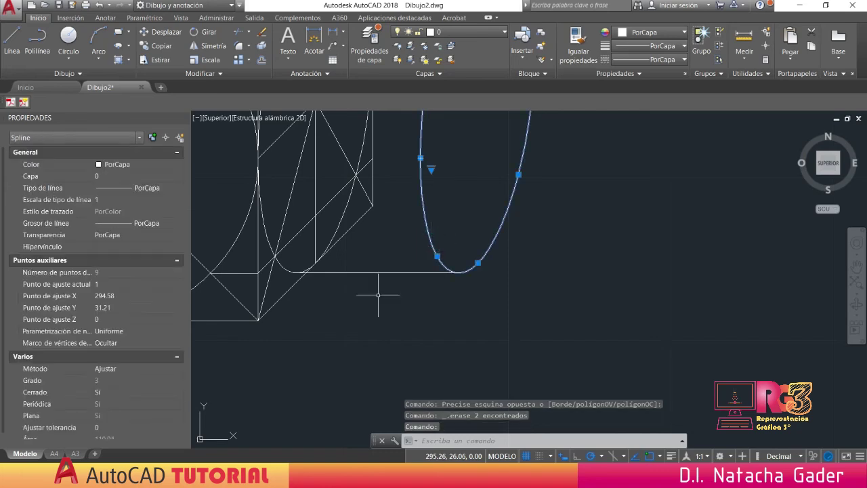
click(362, 273)
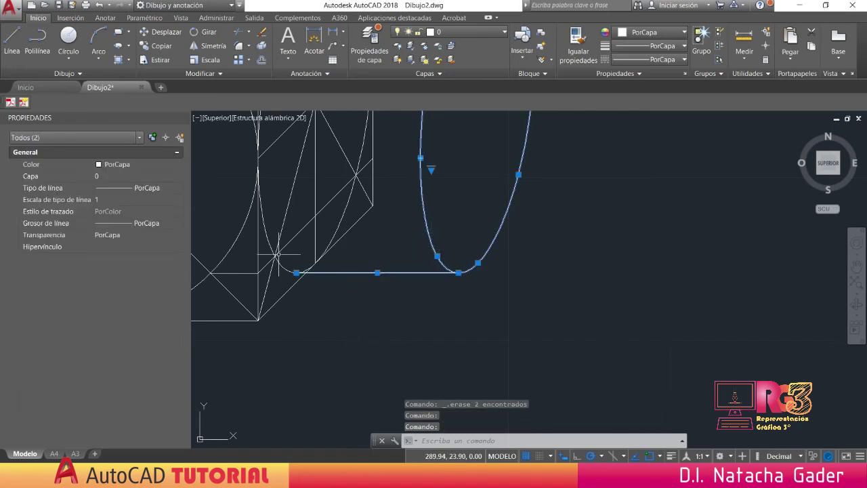
click(270, 231)
scroll(373, 221, down, 2)
scroll(400, 163, down, 3)
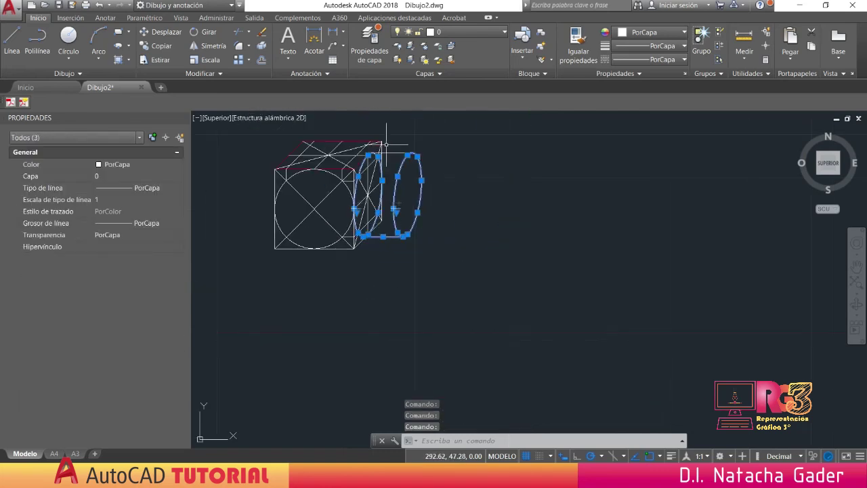
click(394, 152)
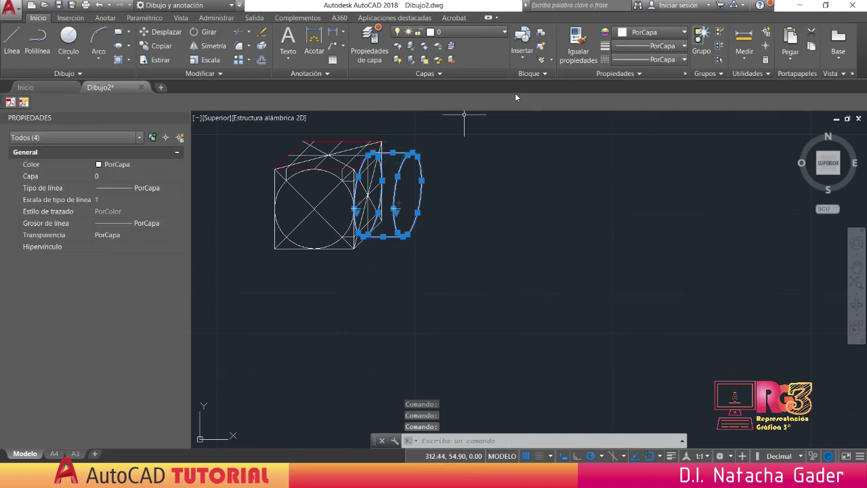
click(455, 32)
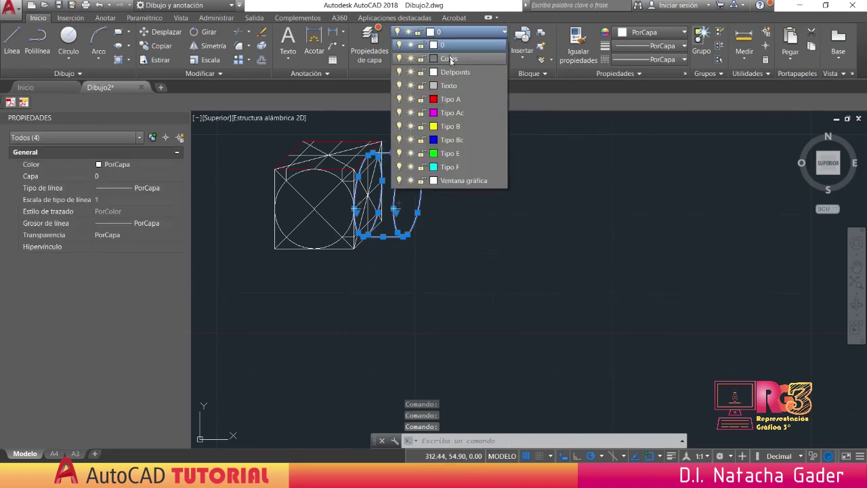
click(450, 99)
- Move the horizontal cylinder from the auxiliary cube's lower right front corner to the lower left corner of the figure's yellow guide lines
mouse_move(490, 217)
middle_down()
mouse_move(671, 248)
mouse_move(813, 226)
middle_up()
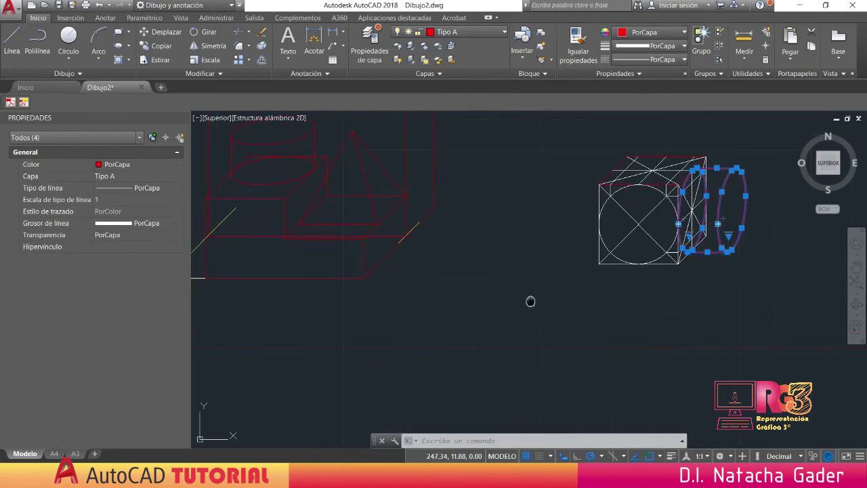
middle_drag(531, 301, 563, 294)
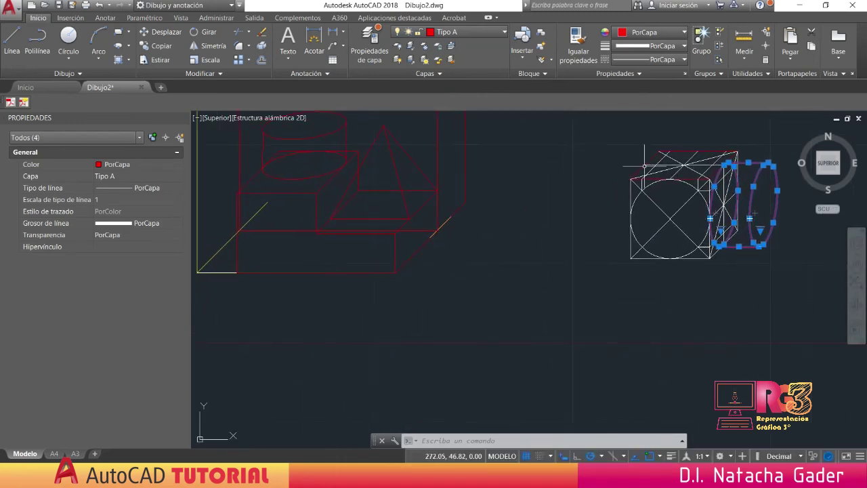
middle_drag(289, 332, 316, 329)
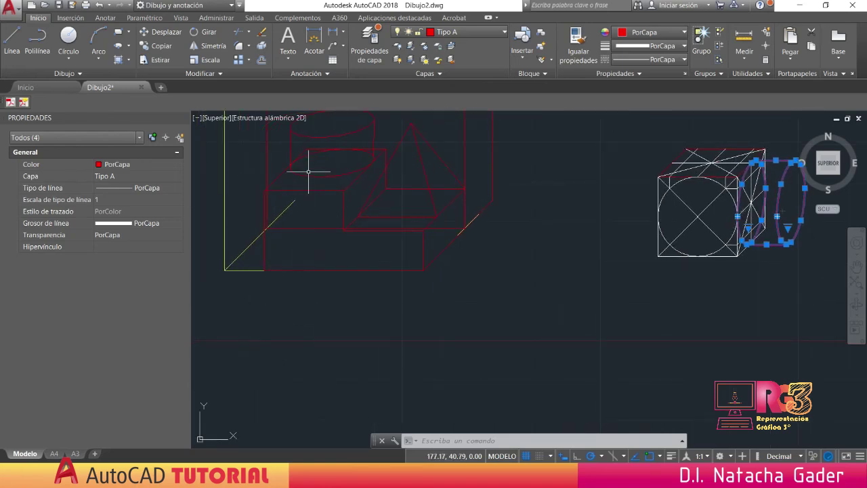
scroll(314, 304, down, 3)
mouse_move(314, 304)
middle_down()
mouse_move(509, 277)
mouse_move(499, 284)
middle_up()
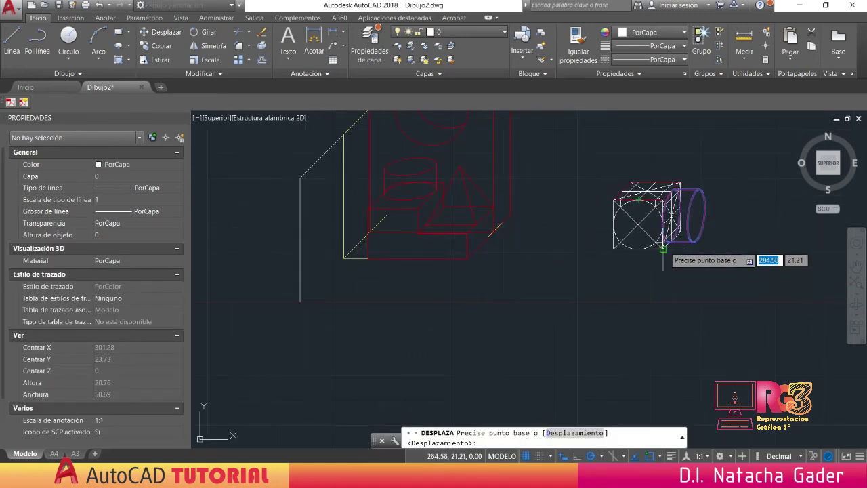
click(663, 250)
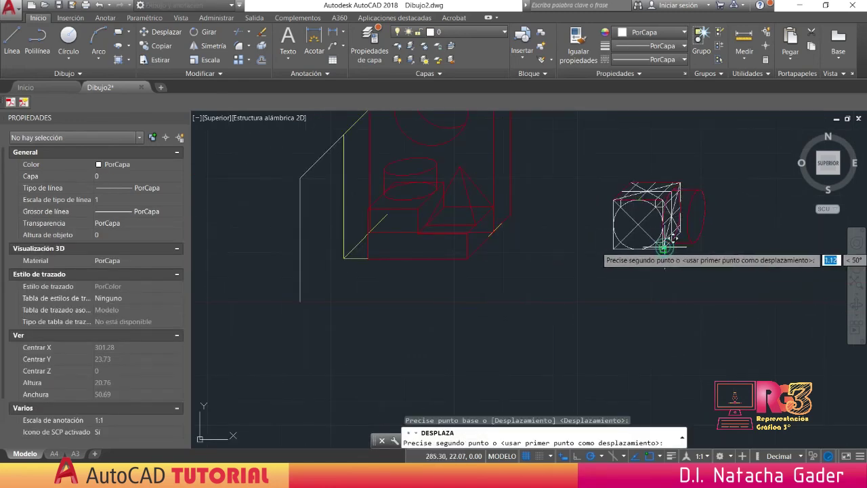
click(344, 258)
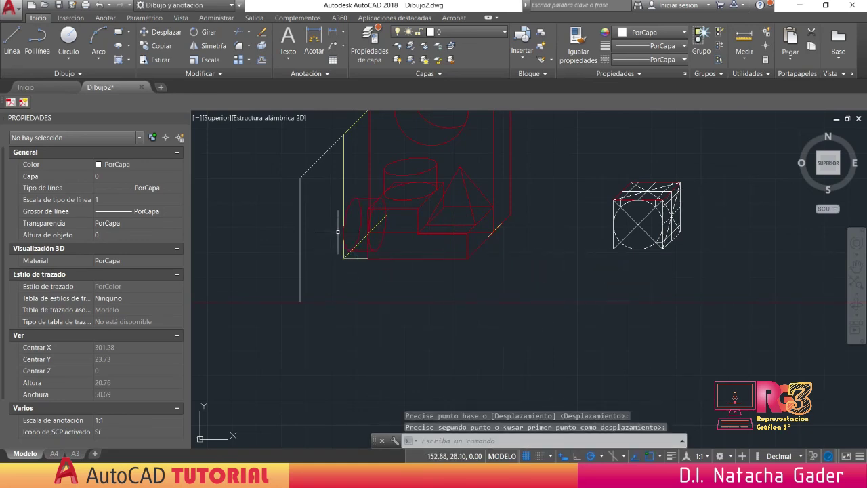
- Trim the horizontal cylinder's hidden curve segments where it meets the stepped block, using all objects as cutting edges
scroll(336, 217, up, 3)
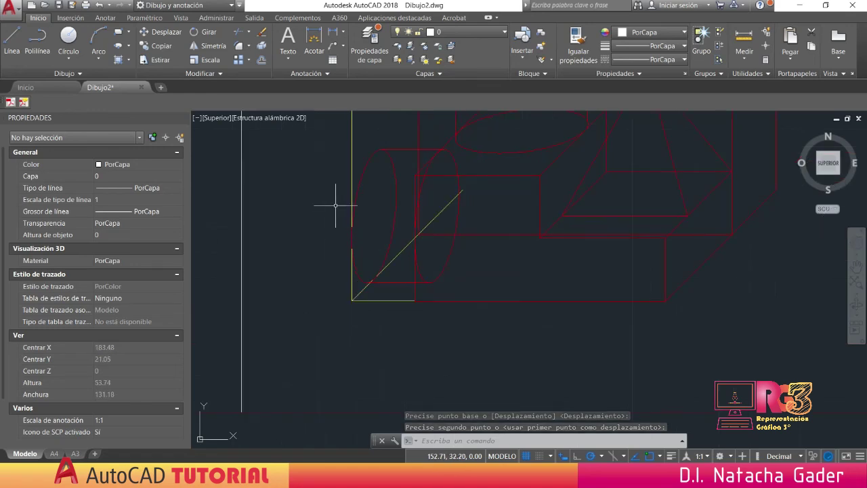
scroll(334, 250, down, 2)
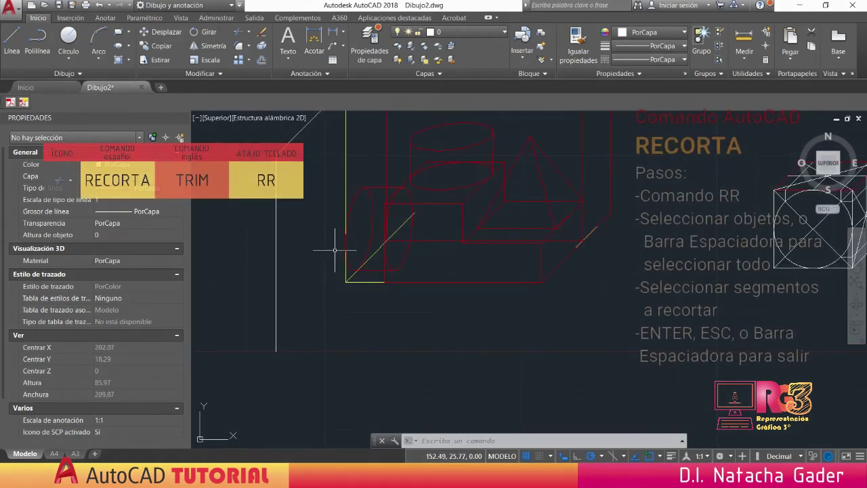
text(rr)
key(Return)
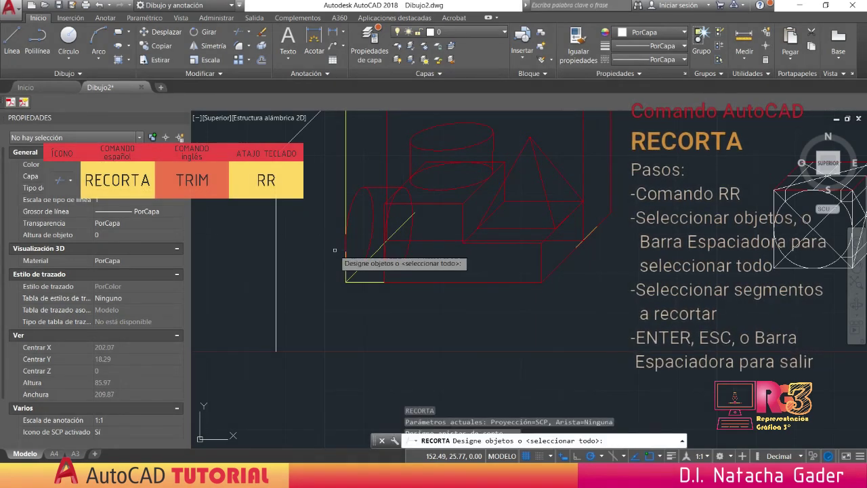
key(space)
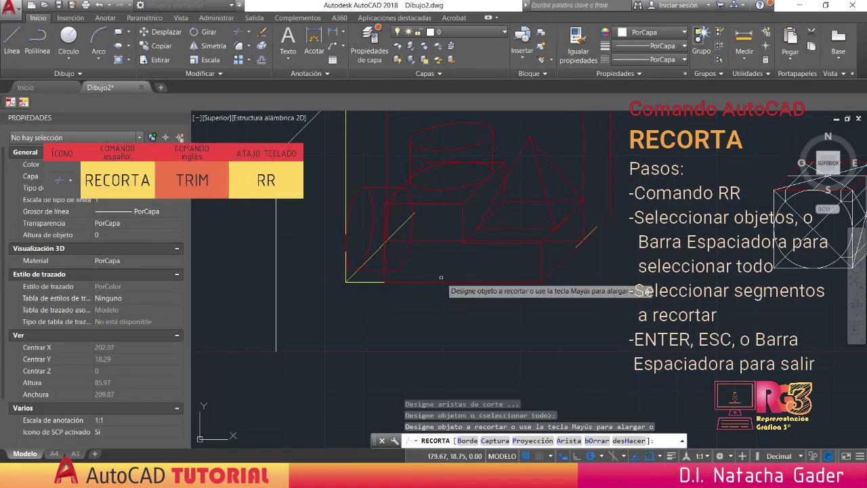
click(406, 253)
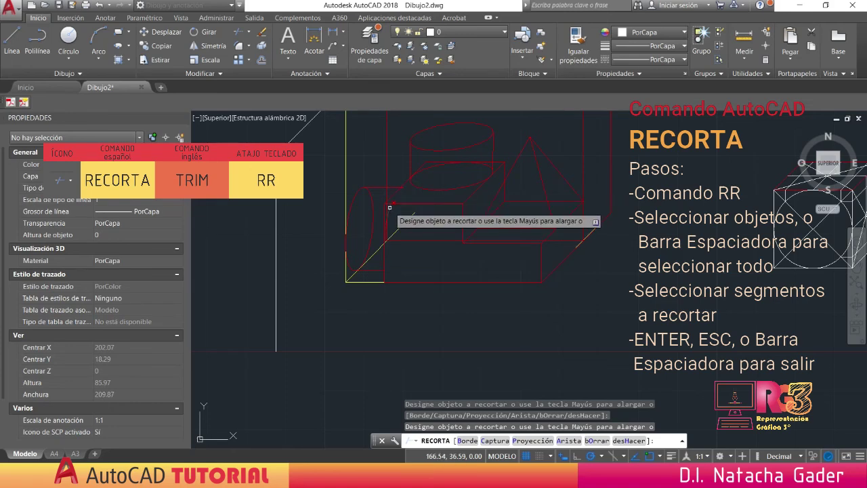
click(388, 212)
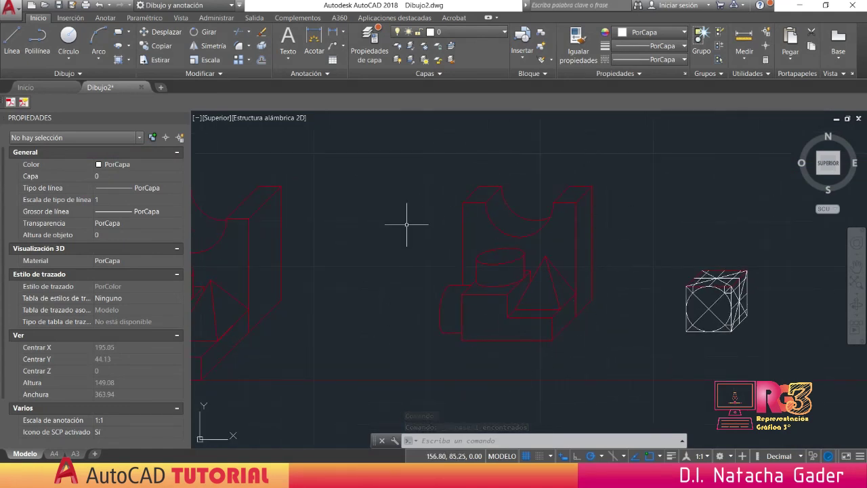
scroll(376, 294, down, 2)
mouse_move(345, 308)
middle_down()
mouse_move(441, 271)
mouse_move(441, 288)
middle_up()
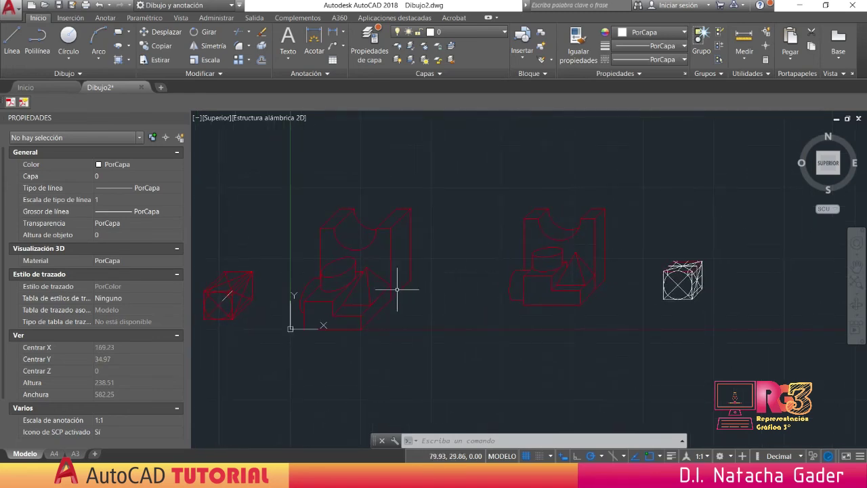